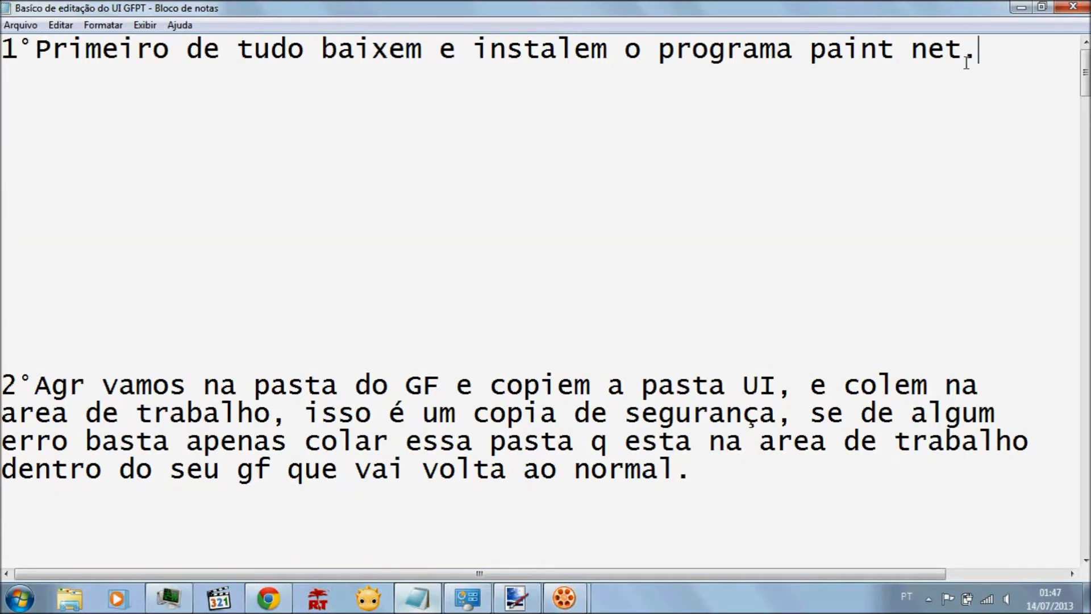
Read the second instruction in the notes about backing up the UI folder, and minimize the notes window
scroll(1085, 74, "down", 2)
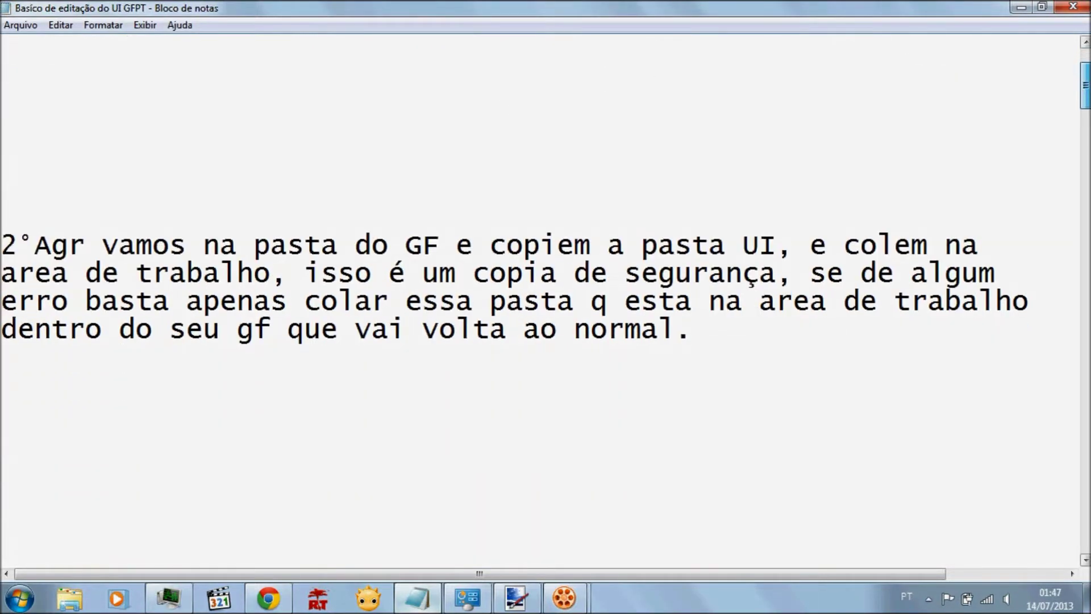
scroll(545, 284, "down", 1)
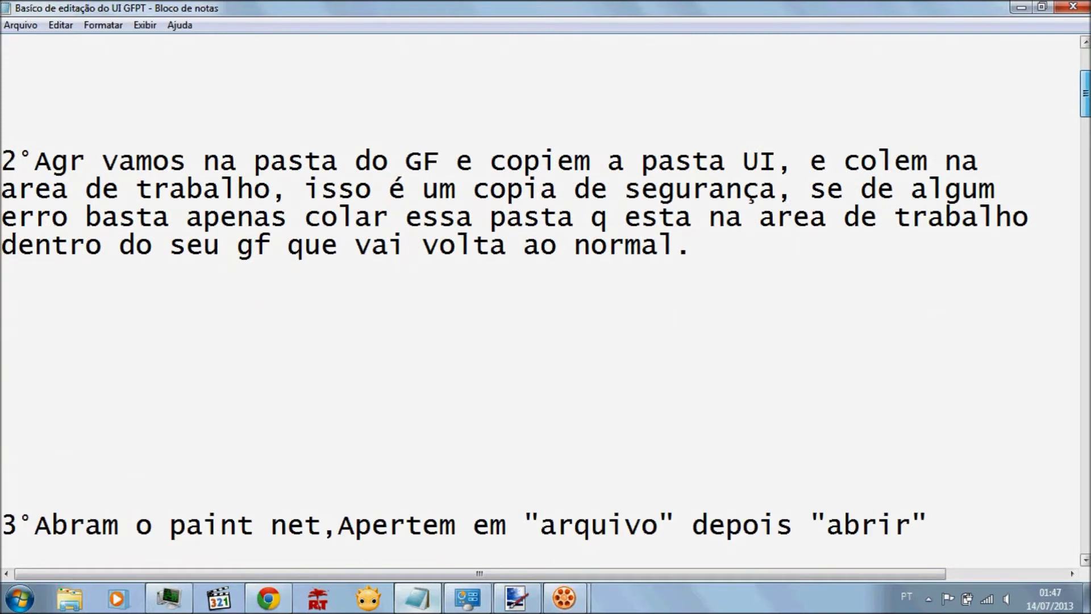
scroll(545, 284, "up", 1)
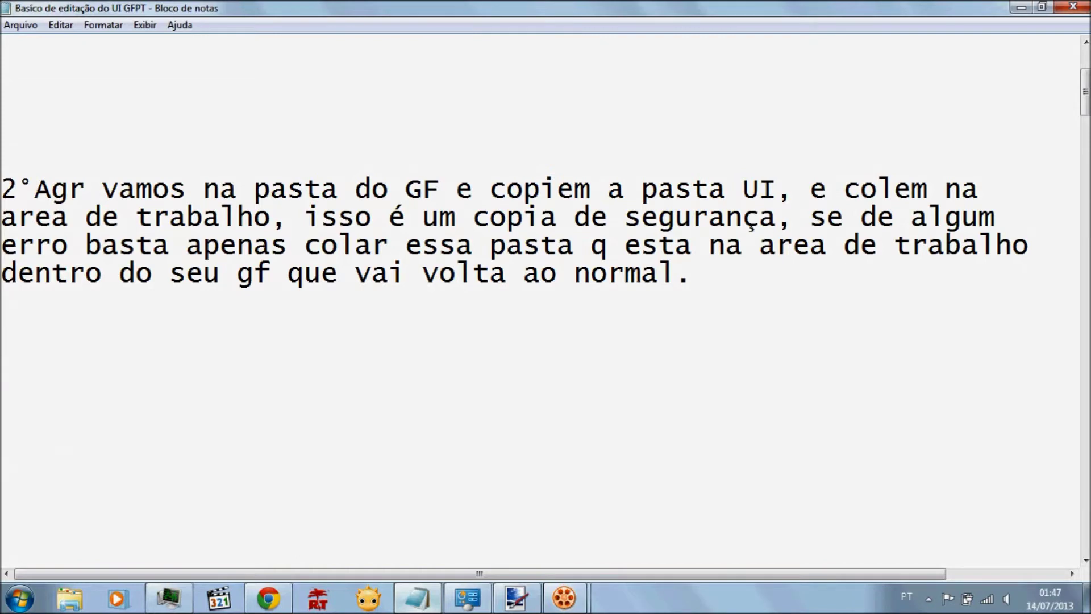
left_click(1017, 8)
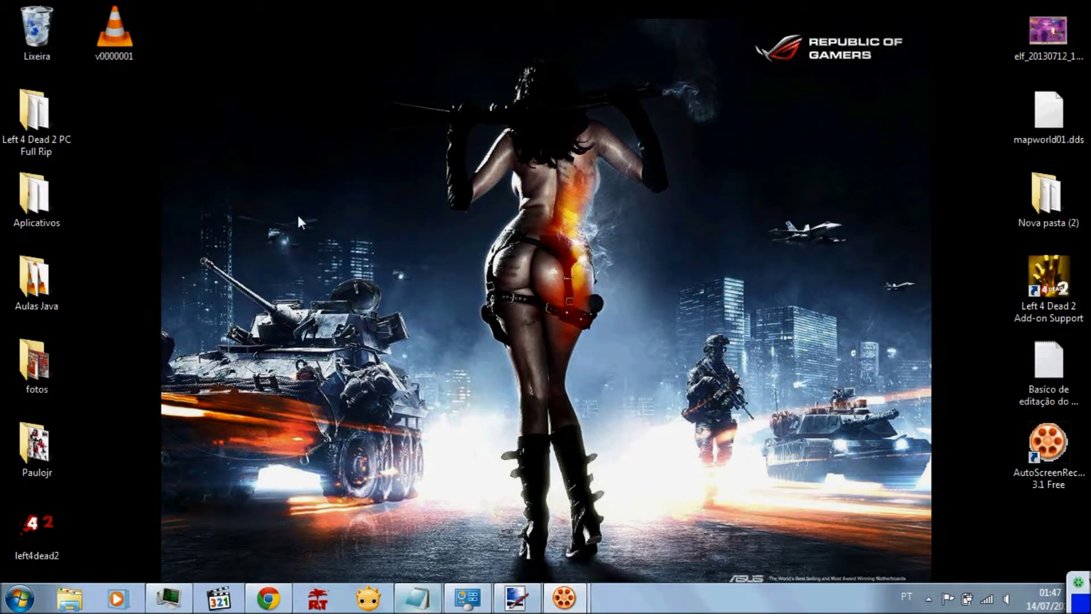
Open the GrandFantasiaPT game folder, going through the personal desktop folder, Animes, Series, Filmes e Jogos, and Jogos
left_click(46, 431)
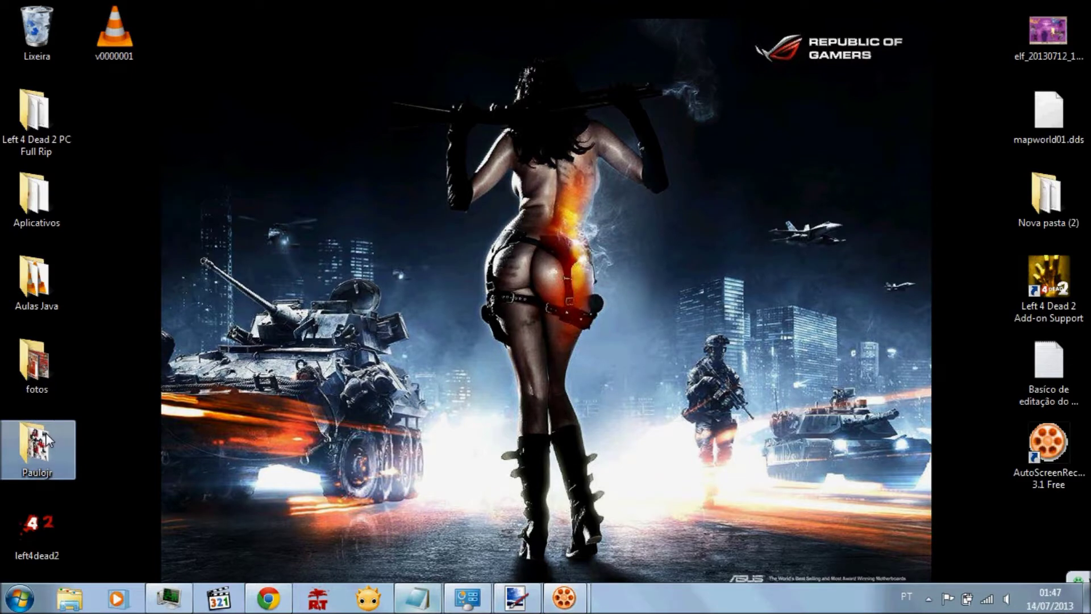
double_click(67, 431)
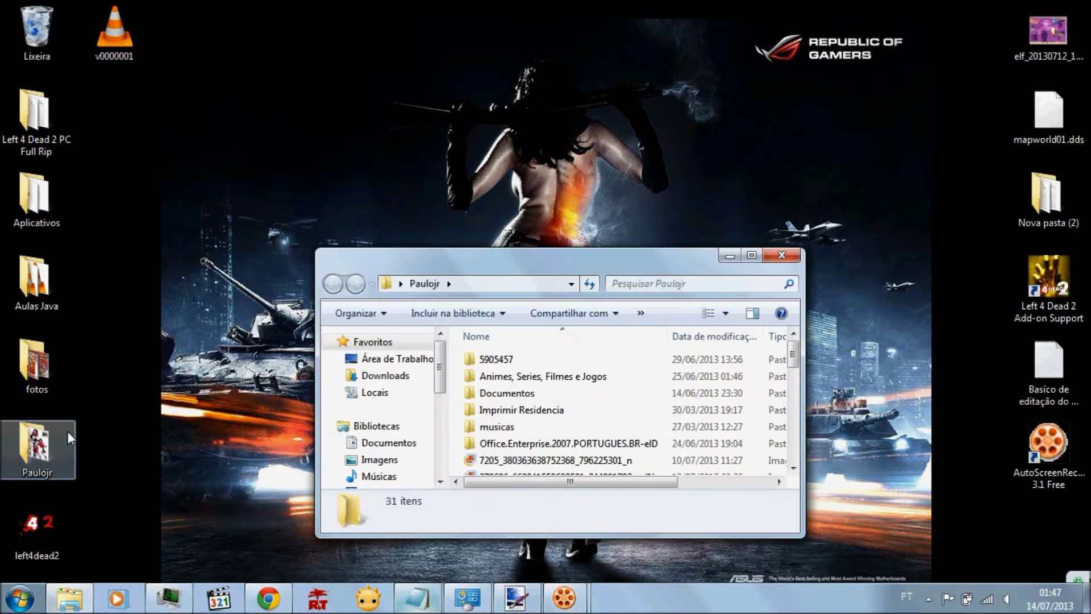
double_click(553, 375)
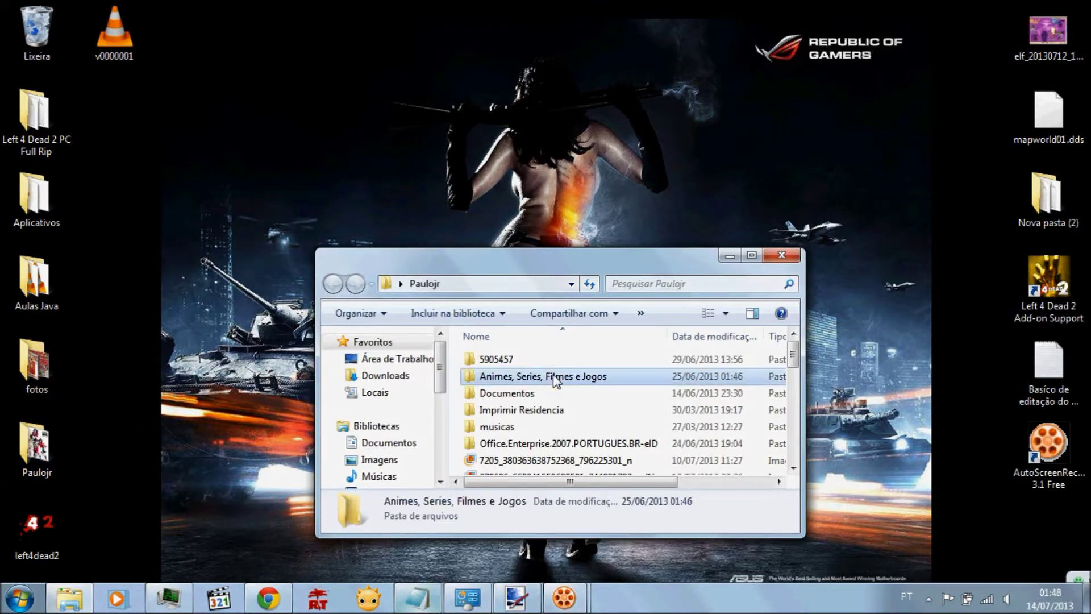
double_click(525, 393)
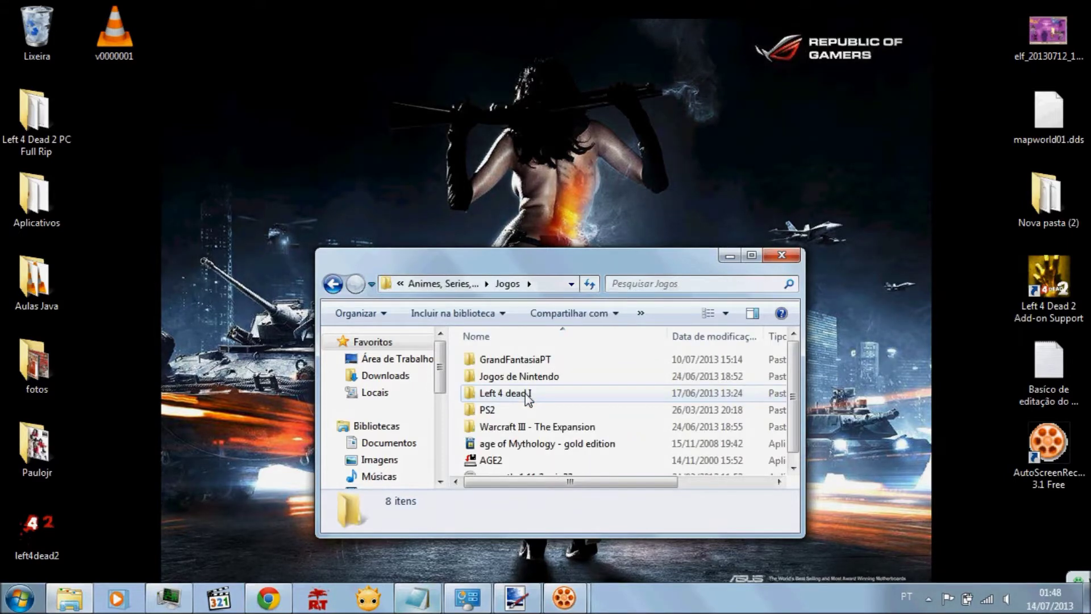
double_click(525, 359)
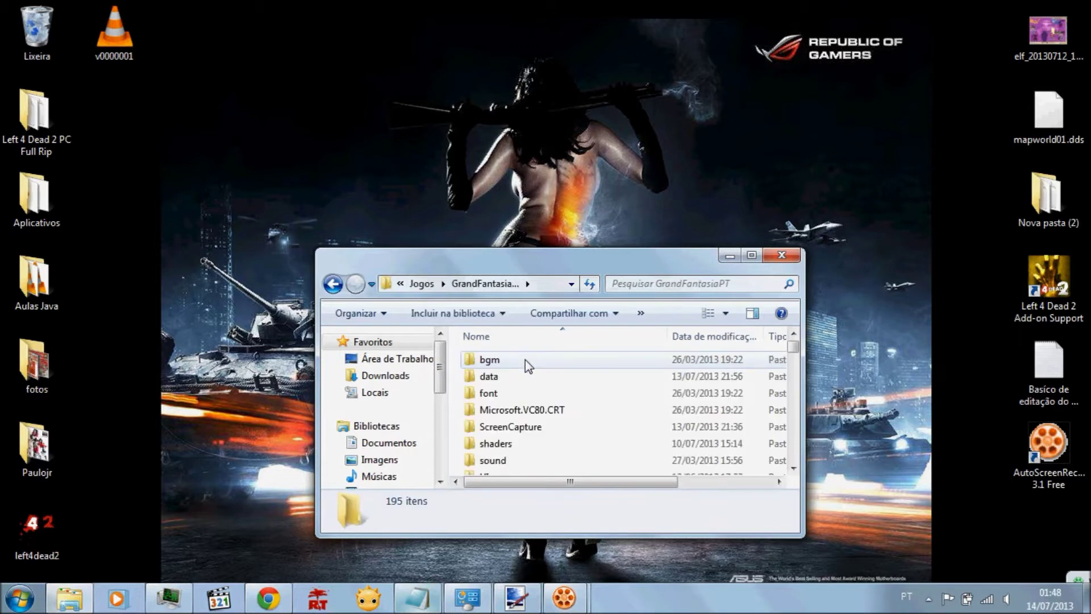
left_click_drag(793, 346, 793, 347)
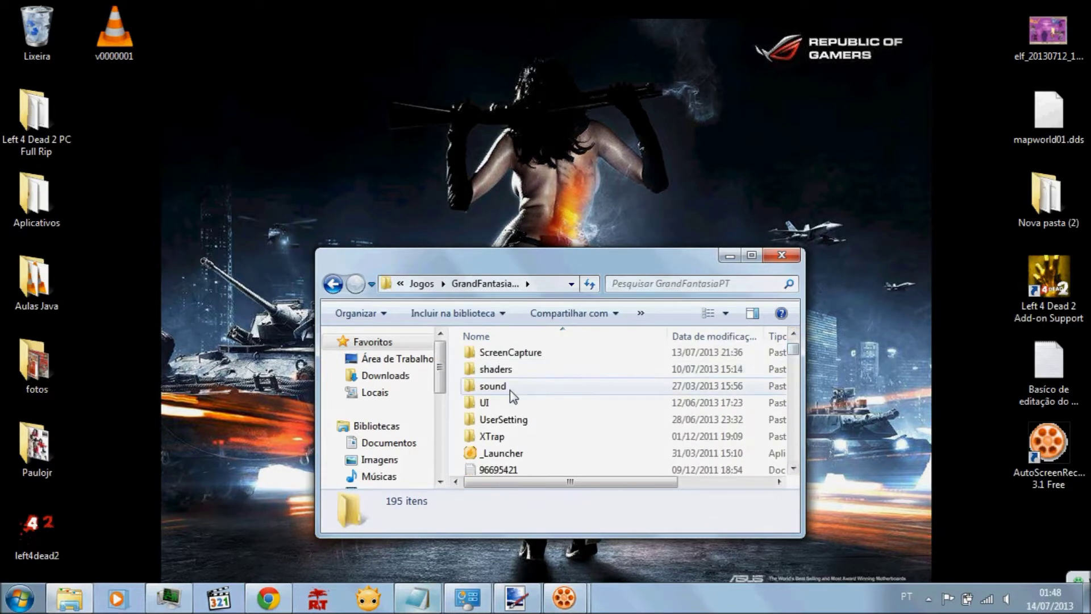
Copy the game's UI folder to the desktop as a backup and minimize the folder window
left_click(487, 401)
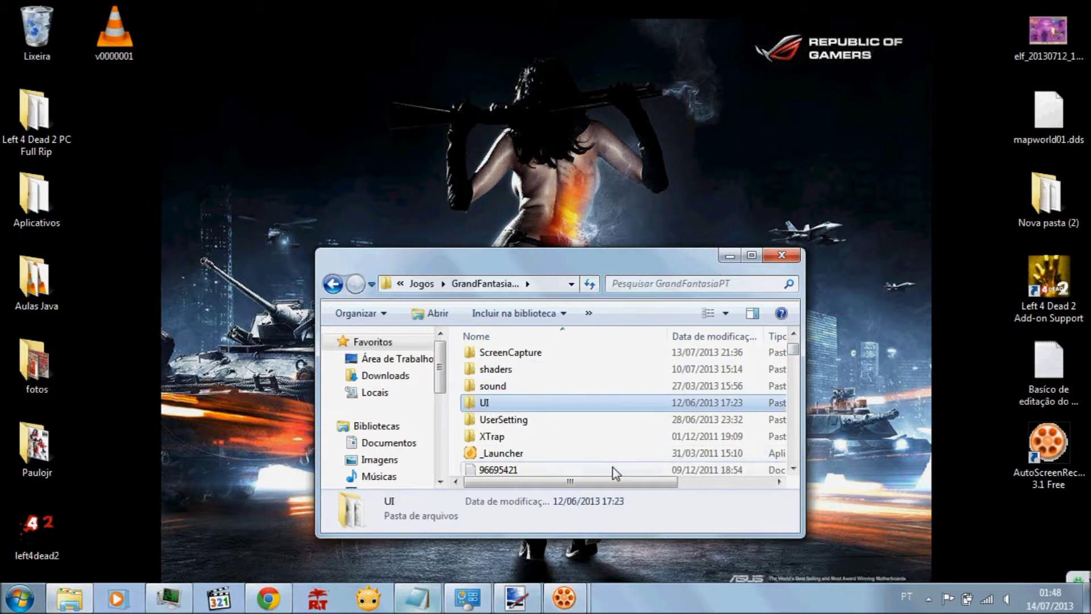
double_click(545, 399)
right_click(546, 394)
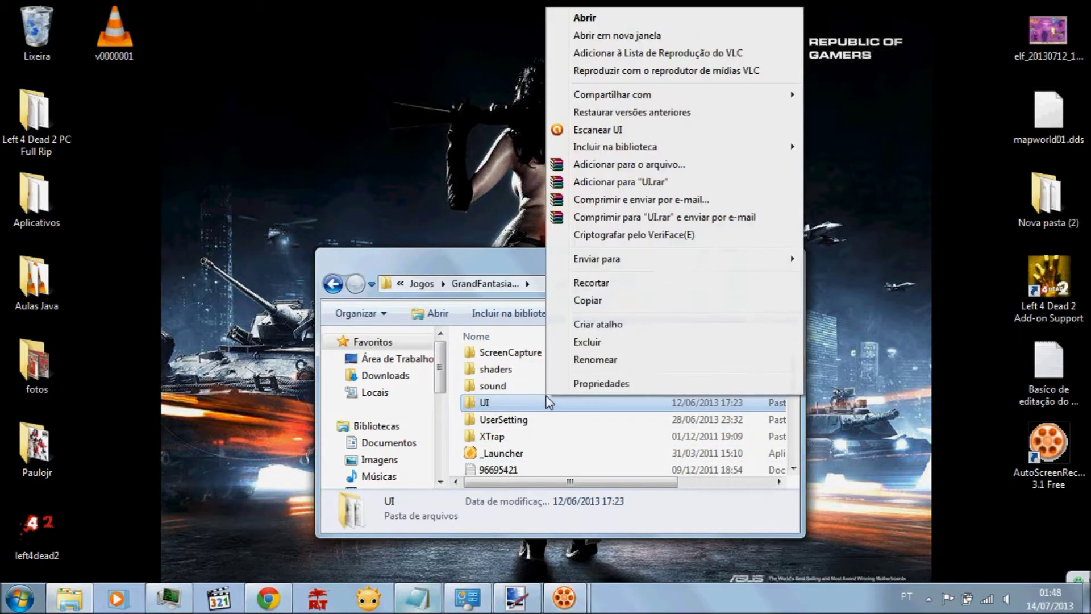
left_click(589, 300)
left_click(140, 155)
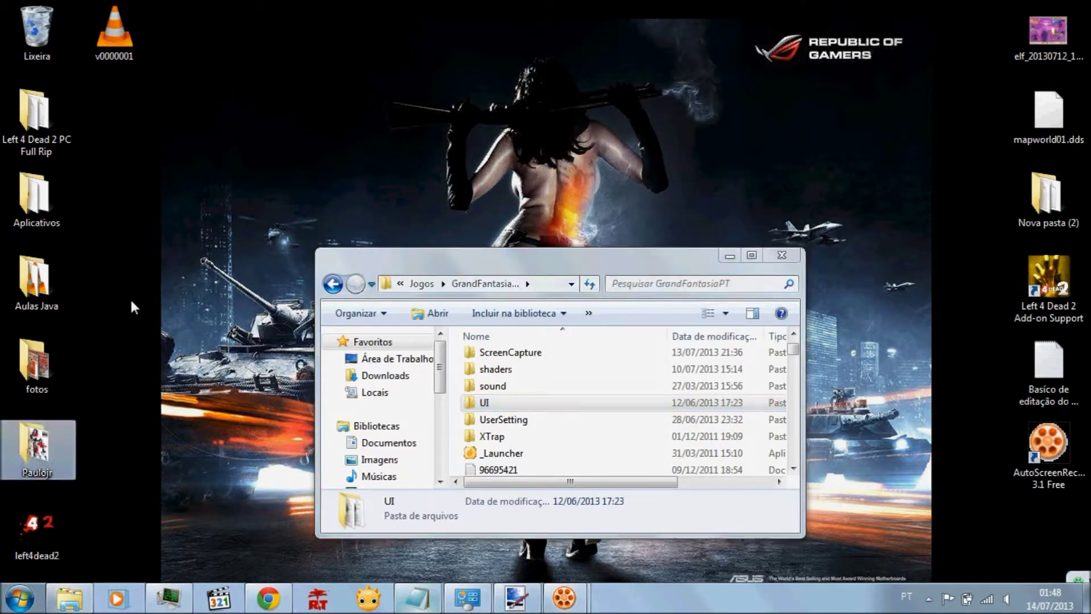
right_click(130, 125)
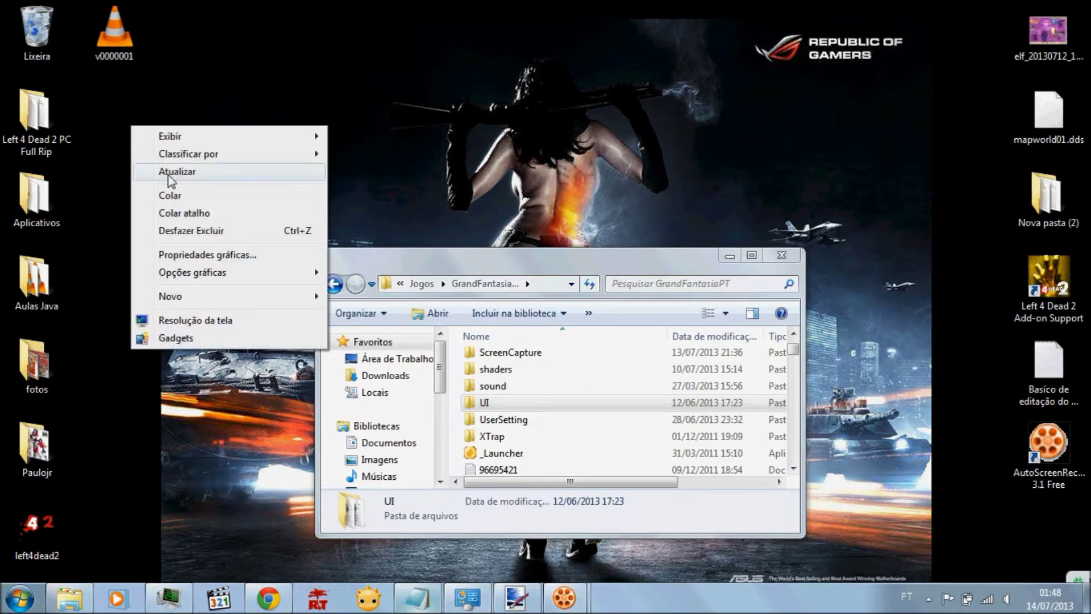
left_click(172, 194)
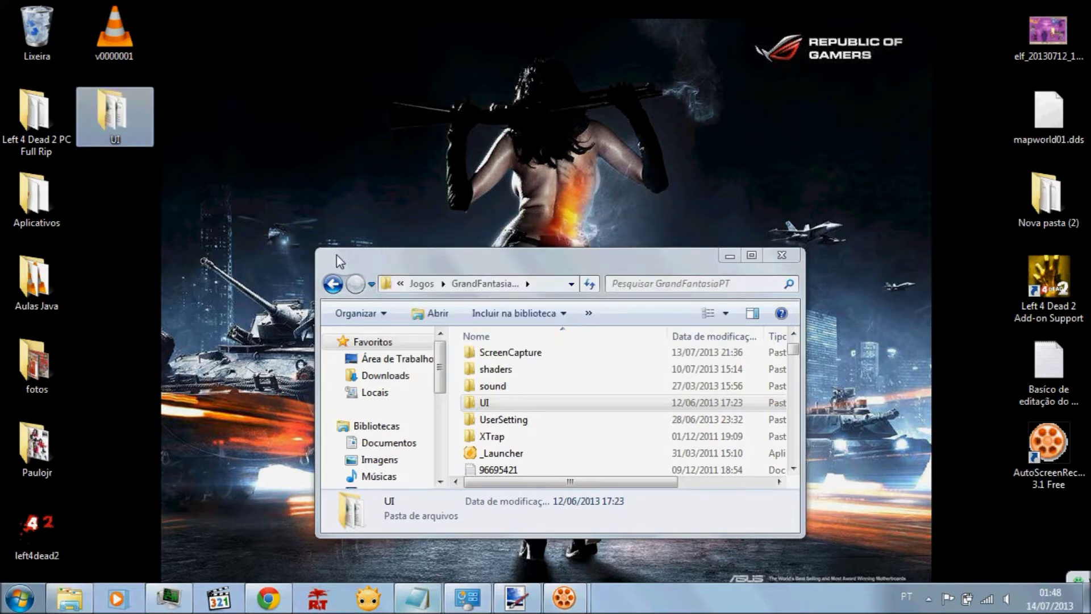
left_click(728, 254)
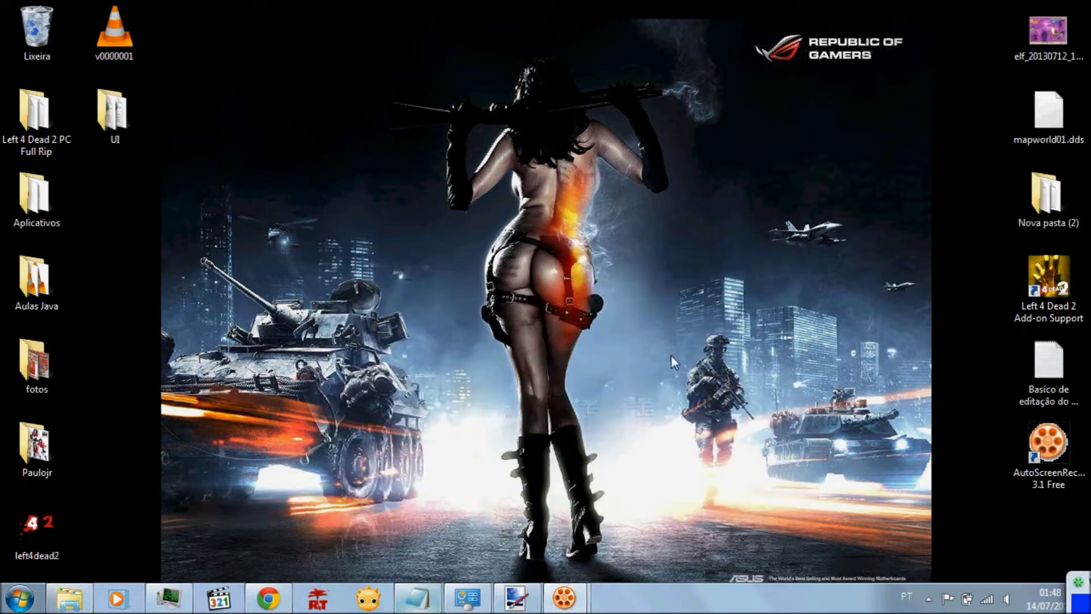
Return to the Notepad notes and read the third instruction about opening the world map file
left_click(429, 602)
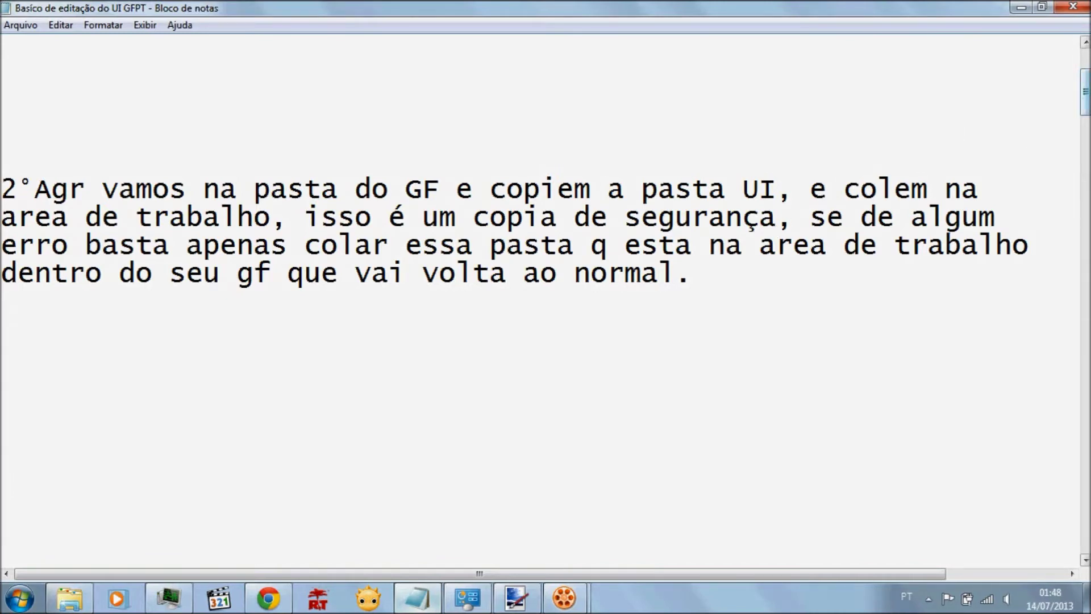
scroll(545, 305, "down", 3)
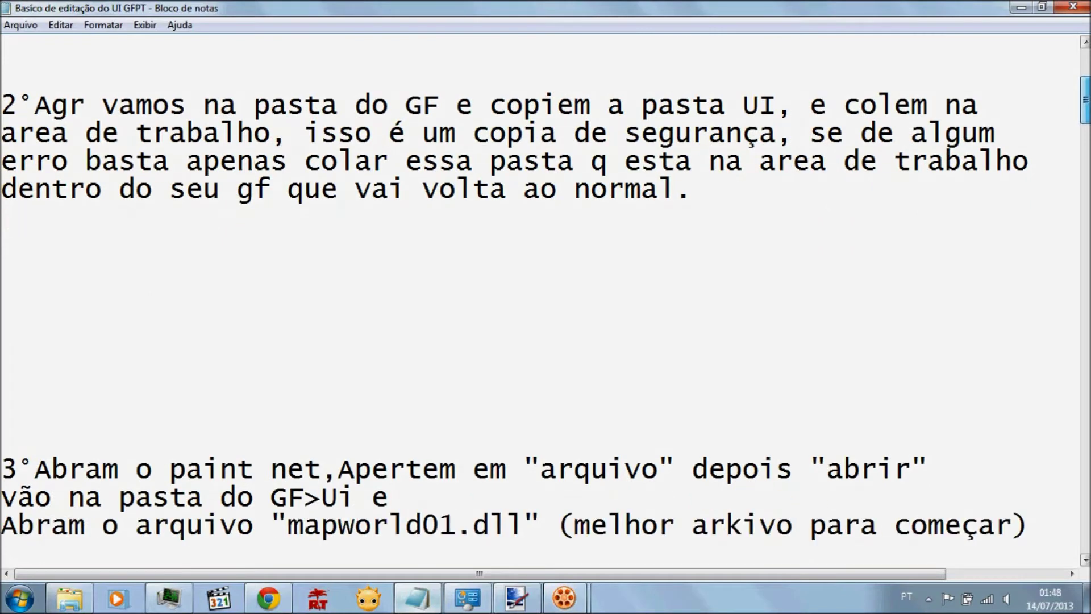
scroll(545, 305, "down", 2)
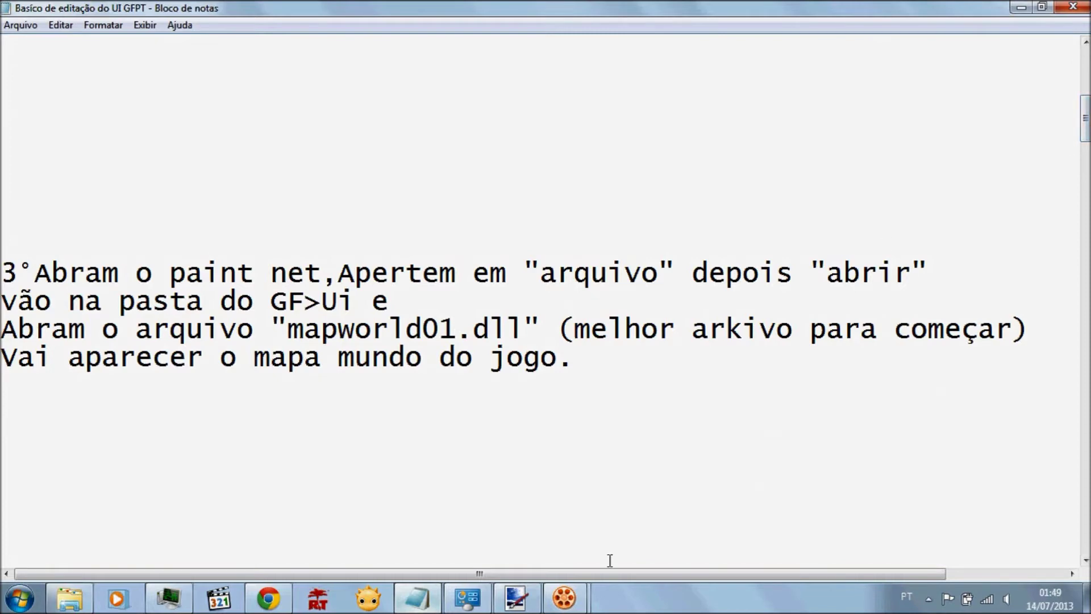
Switch to Paint.NET and bring up the dialog for opening an image file
left_click(498, 600)
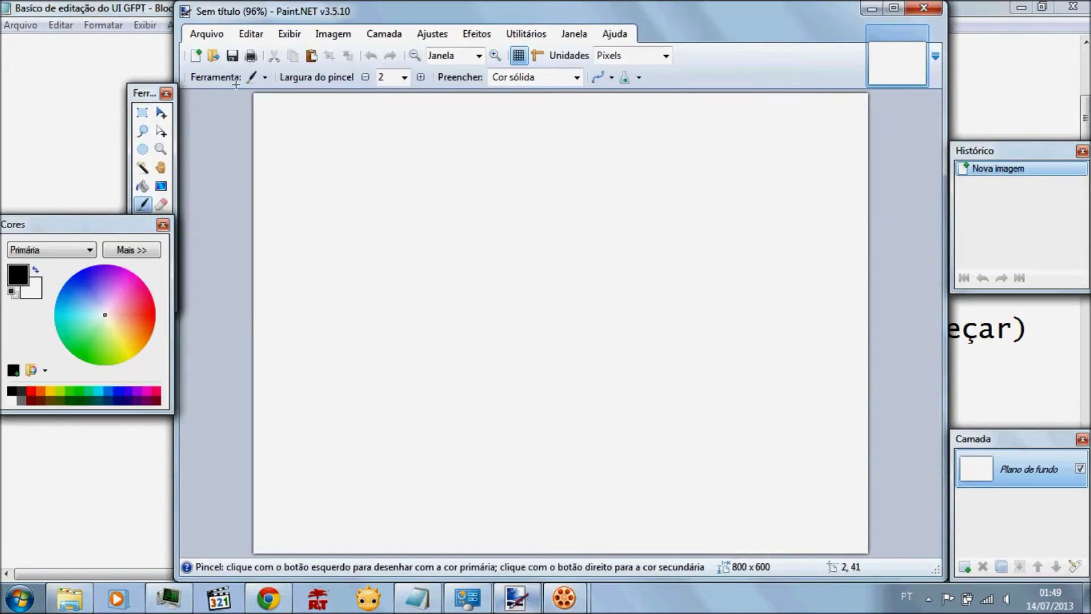
left_click(207, 35)
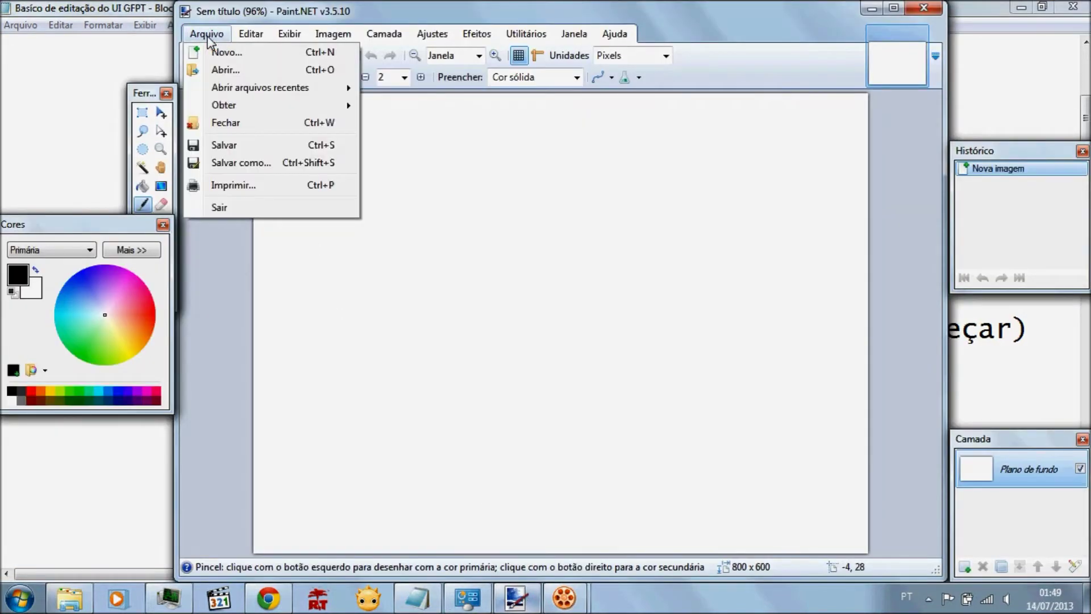
left_click(226, 70)
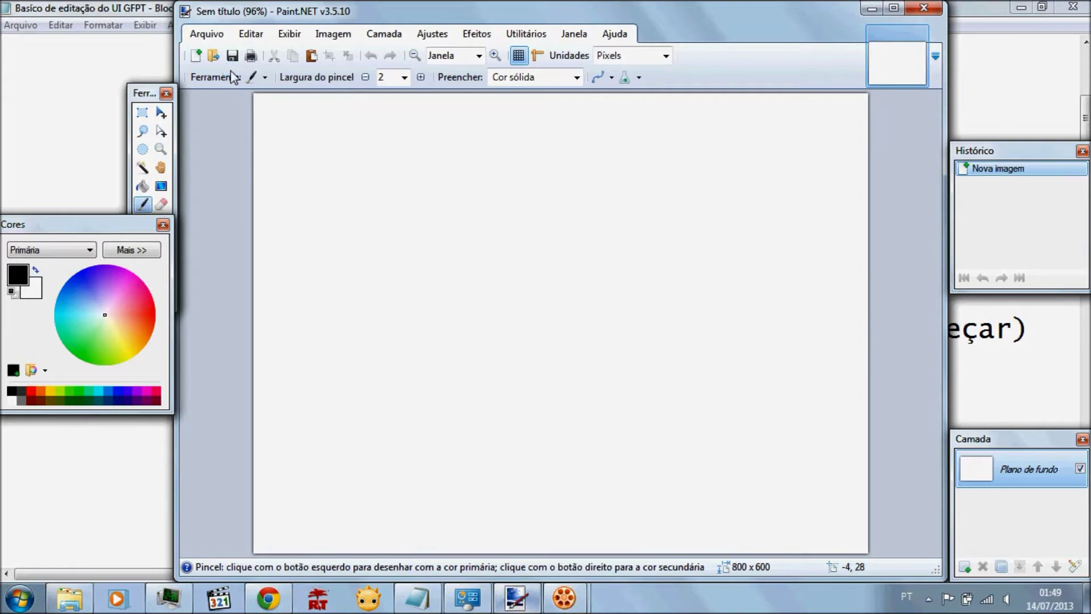
key("ctrl+o")
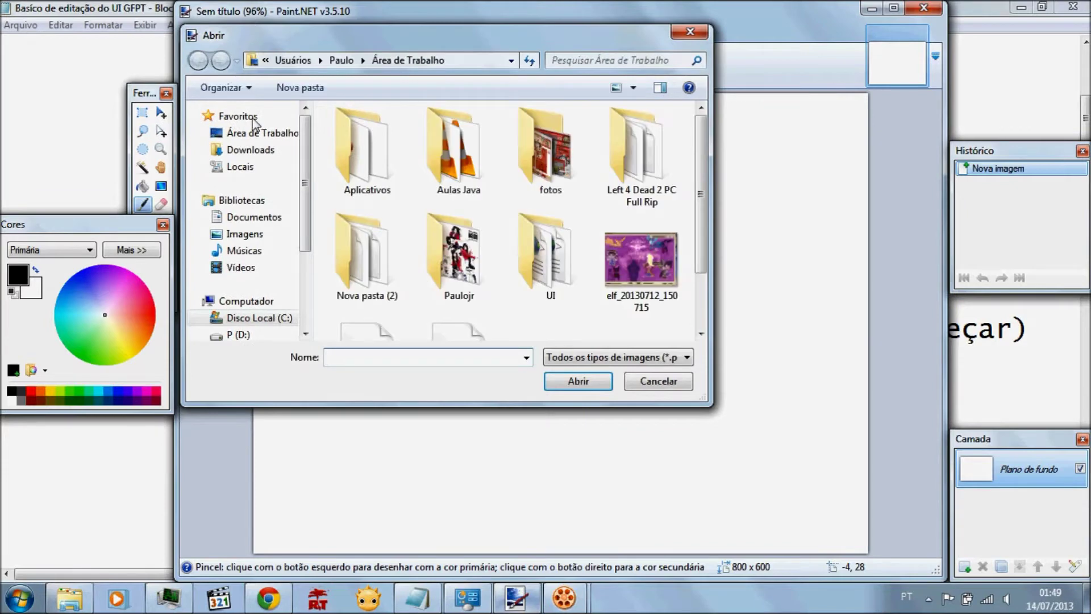
Browse from the desktop through the personal folder into its Animes, Series, Filmes e Jogos subfolder
left_click(287, 143)
left_click_drag(700, 132, 700, 234)
double_click(404, 233)
left_click(400, 235)
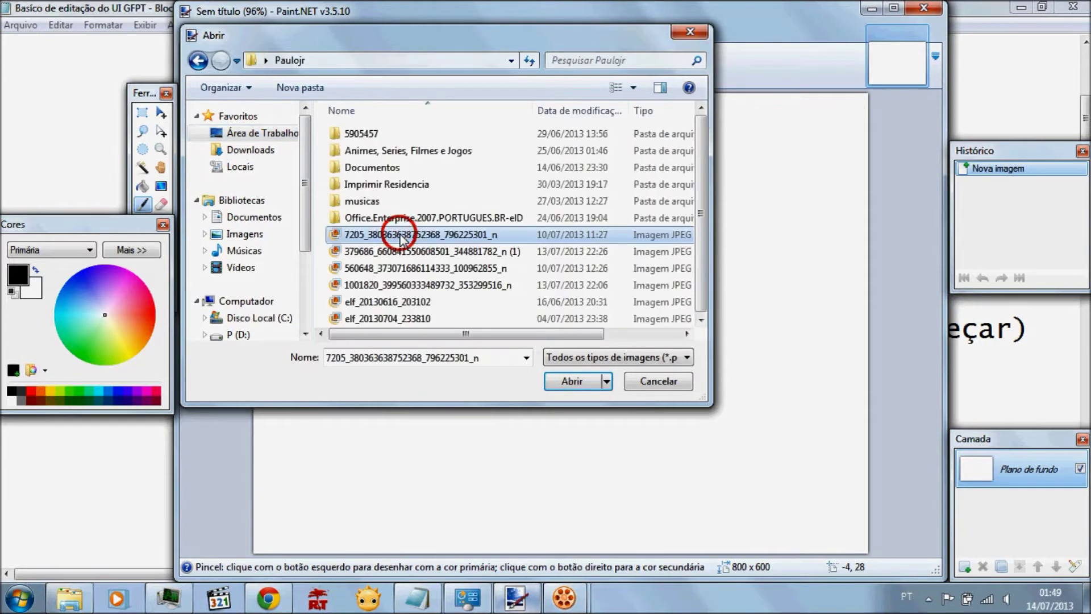
left_click(390, 153)
left_click(392, 152)
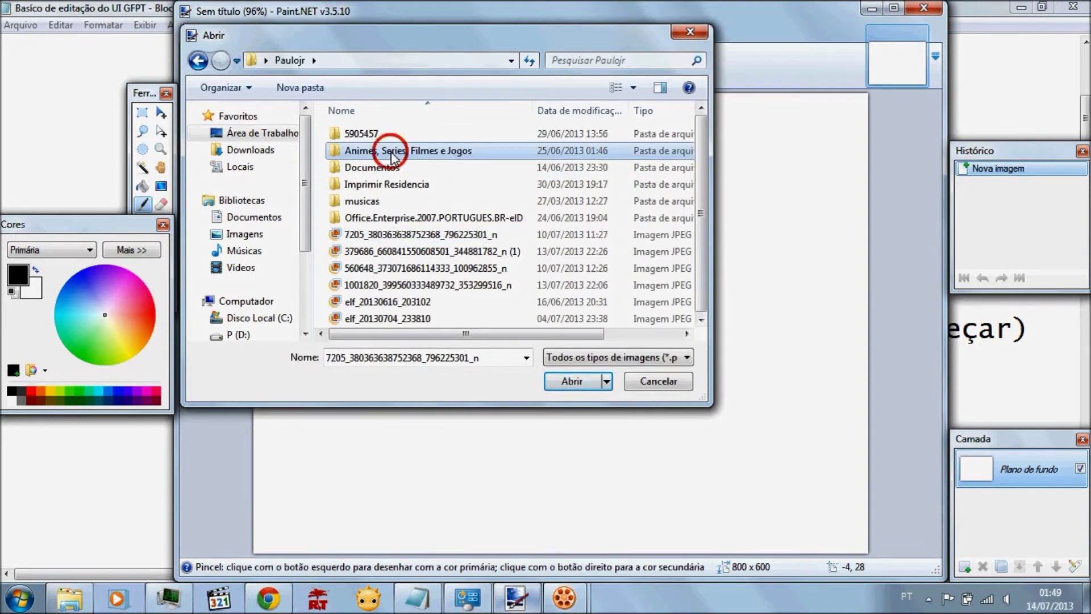
double_click(393, 151)
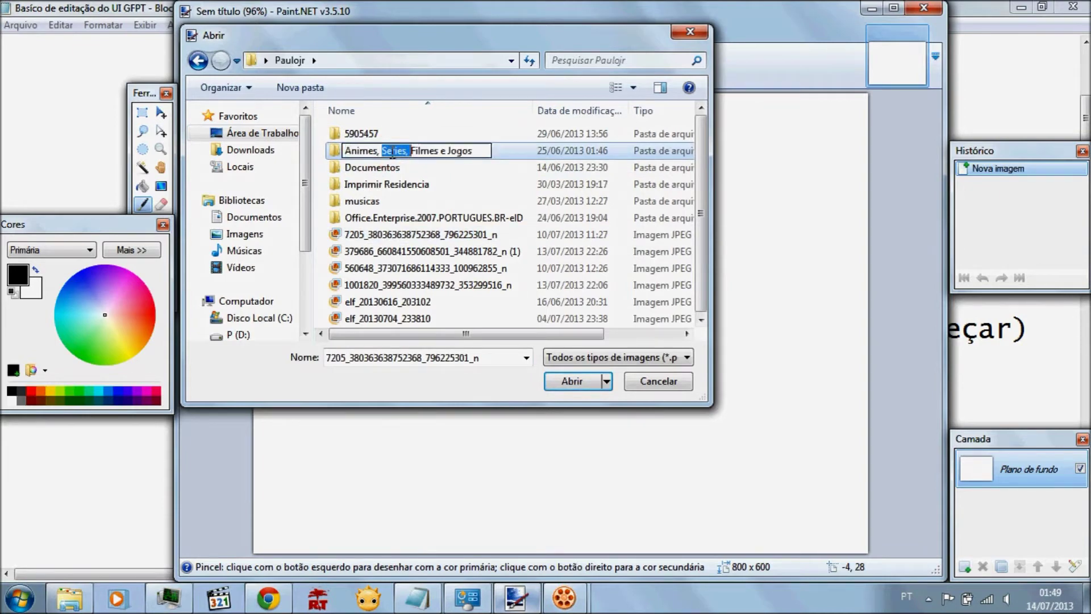
double_click(333, 151)
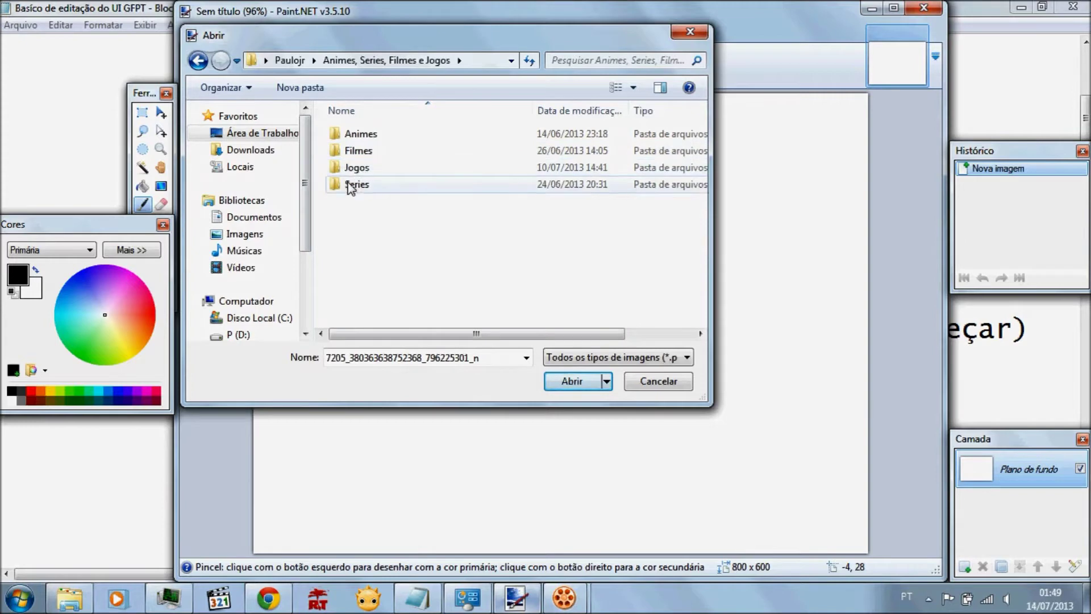
Browse through the Jogos and GrandFantasiaPT folders into the game's UI folder
left_click(334, 166)
key("Return")
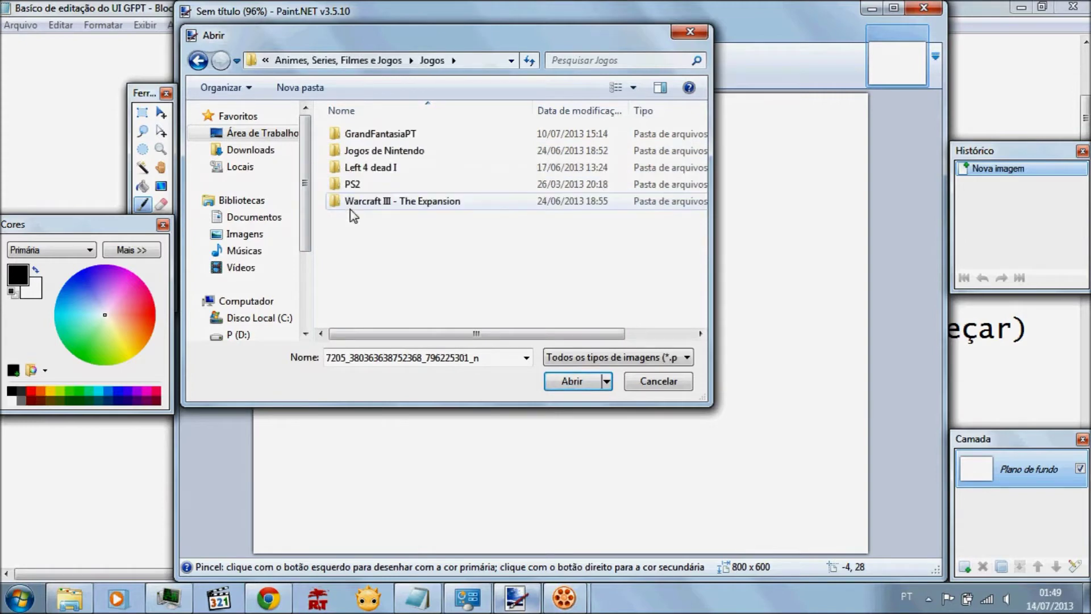
left_click(359, 133)
key("Return")
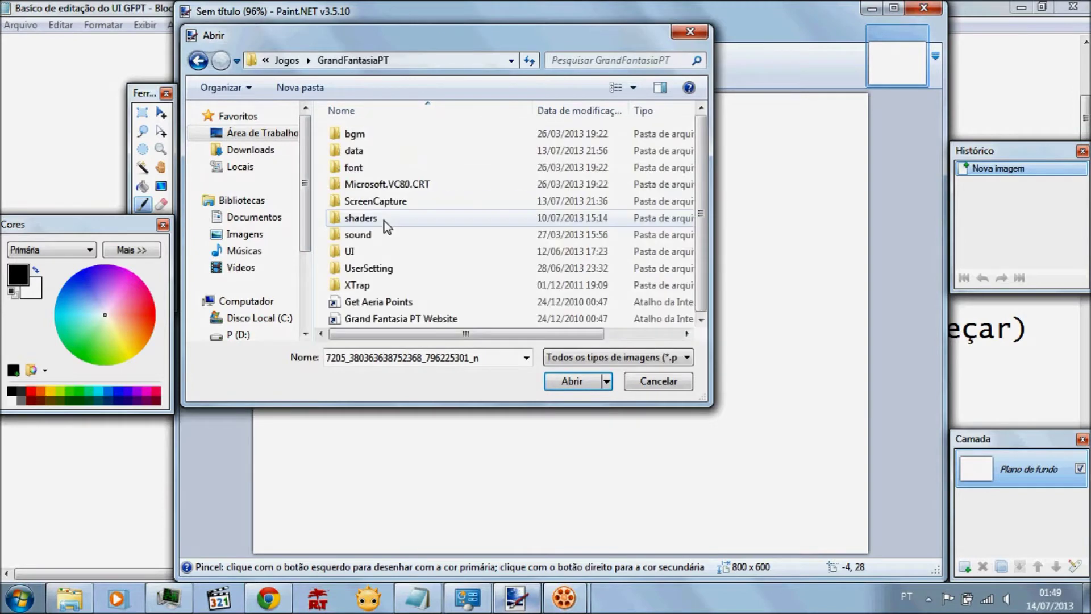
left_click(367, 251)
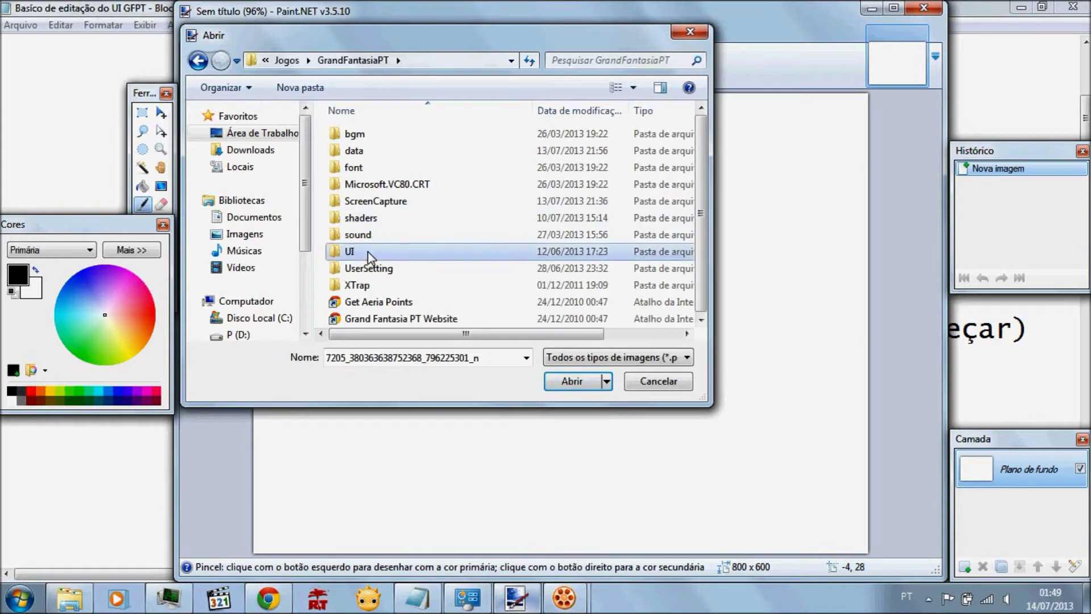
key("Return")
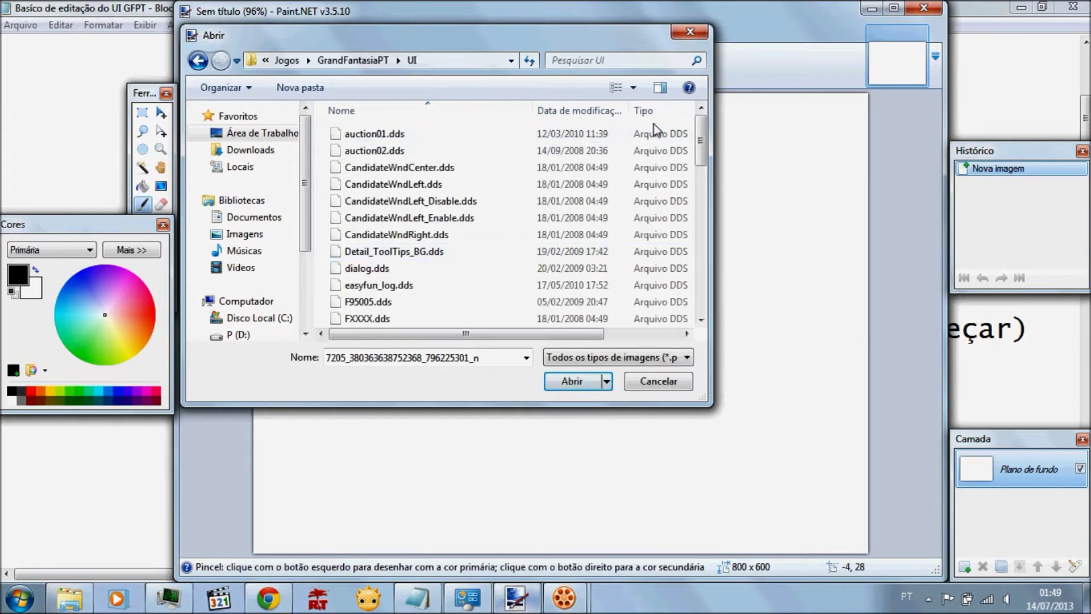
Open the world map image mapworld01.dds from the UI folder
left_click_drag(702, 141, 703, 192)
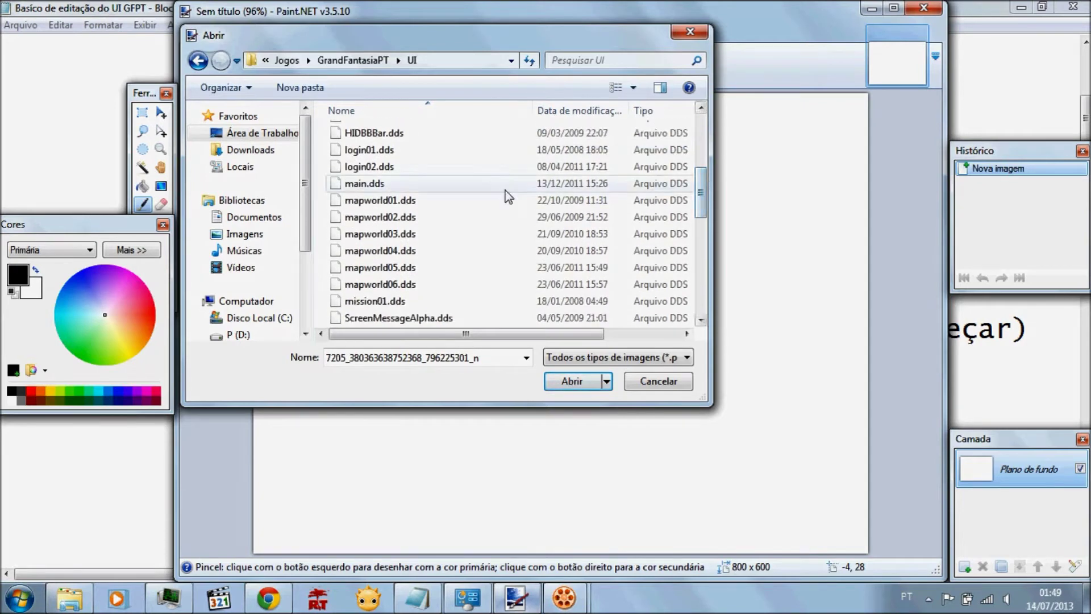
left_click(481, 206)
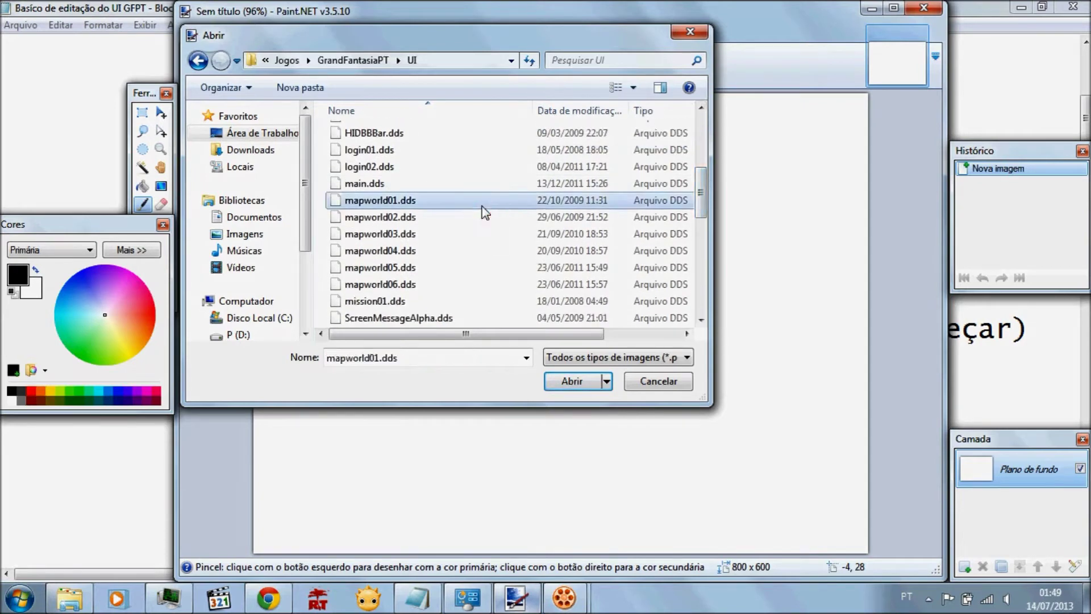
left_click(563, 380)
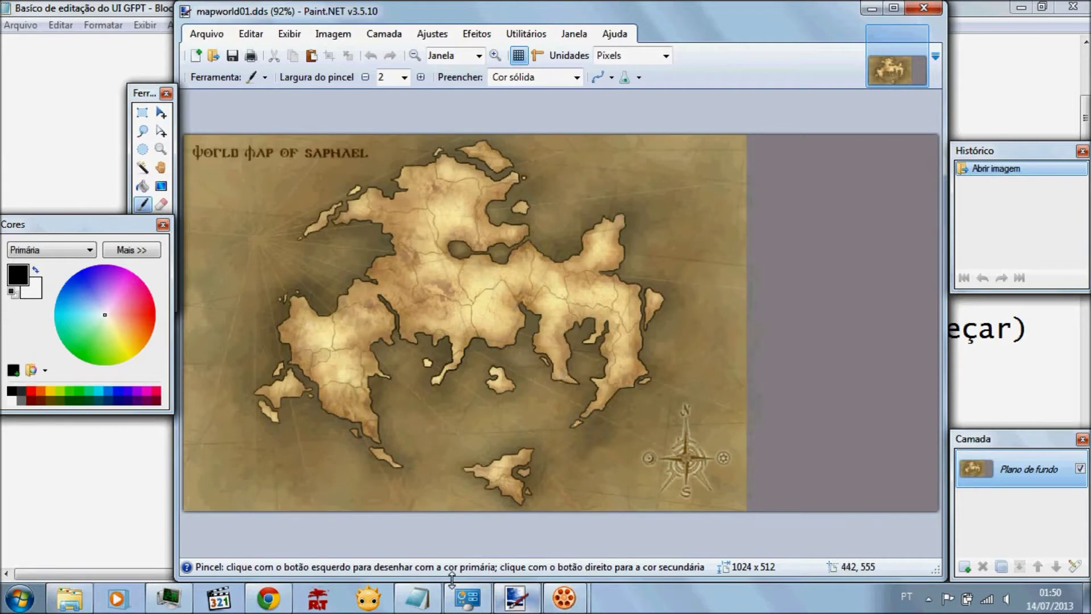
Read step 4 of the Notepad tutorial notes and add a new layer to mapworld01.dds in Paint.NET
left_click(421, 597)
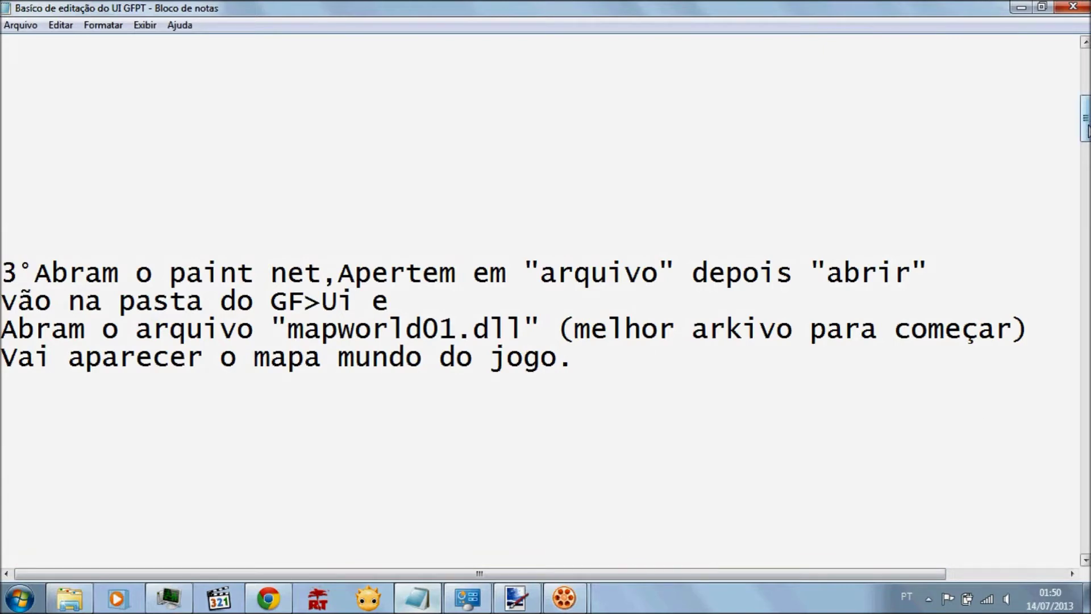
left_click_drag(1085, 119, 1085, 162)
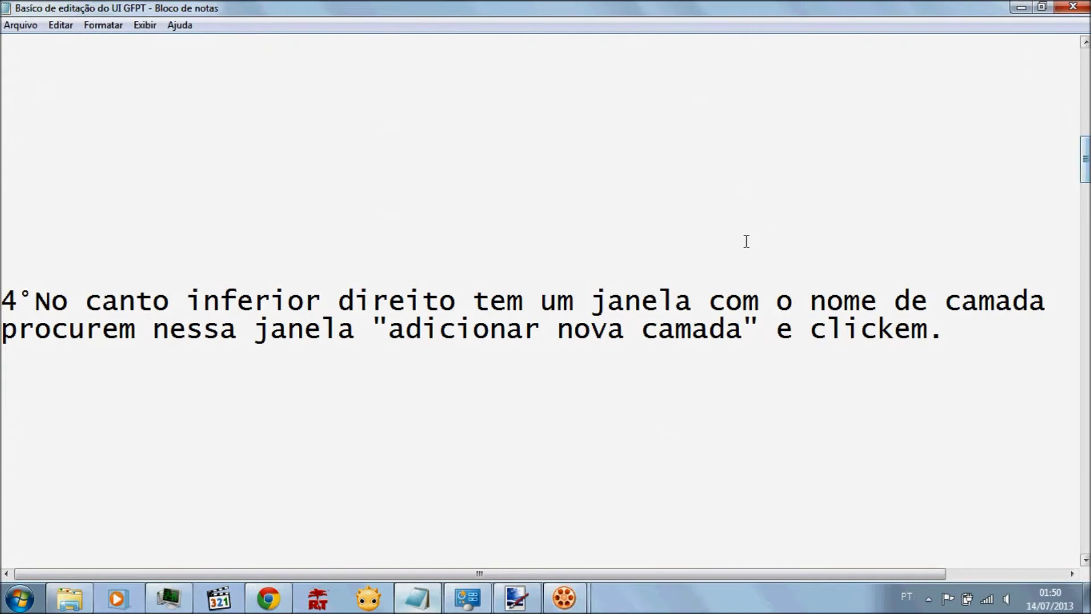
left_click(515, 598)
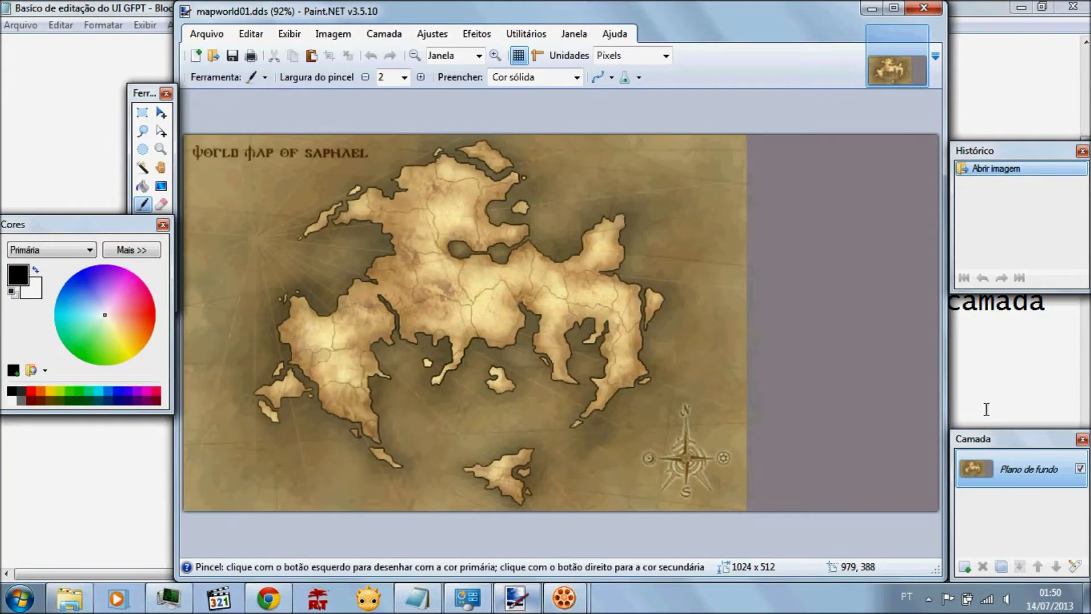
mouse_move(1010, 441)
left_mouse_down()
mouse_move(990, 413)
mouse_move(1006, 429)
left_mouse_up()
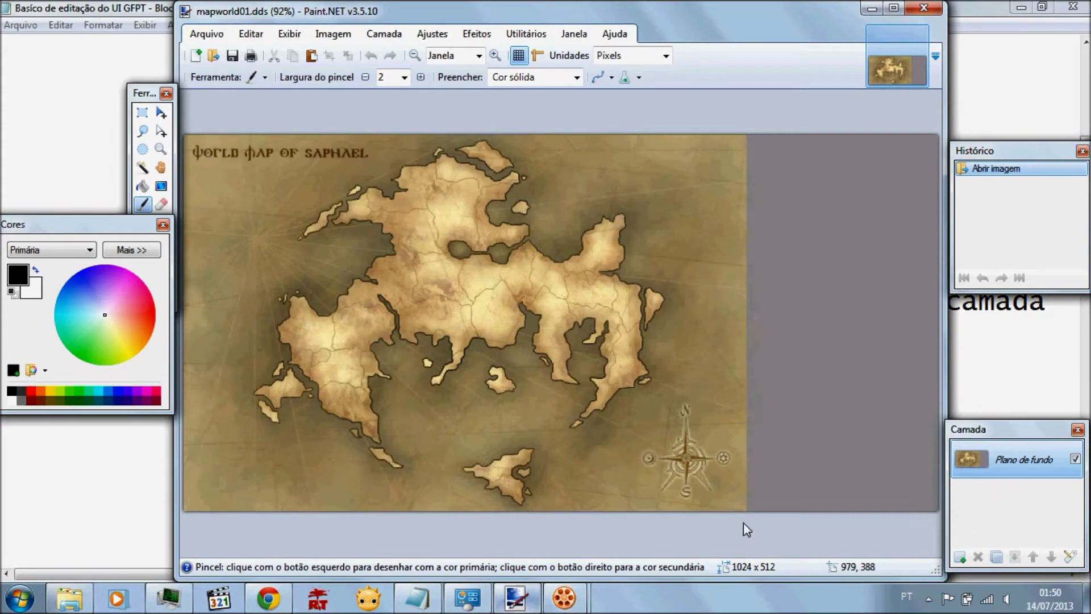
left_click(113, 475)
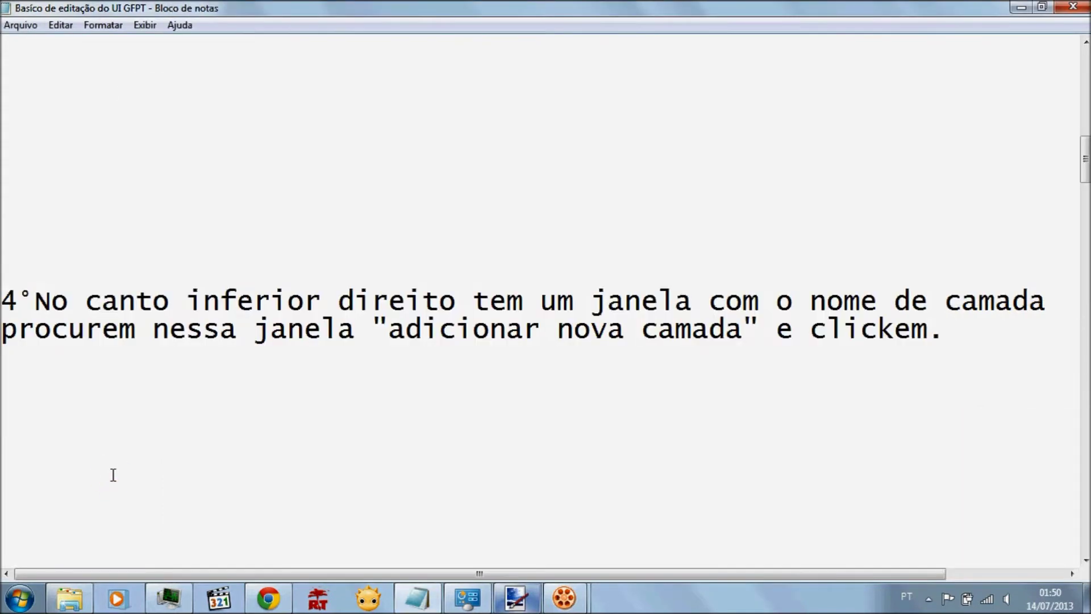
left_click_drag(372, 330, 754, 329)
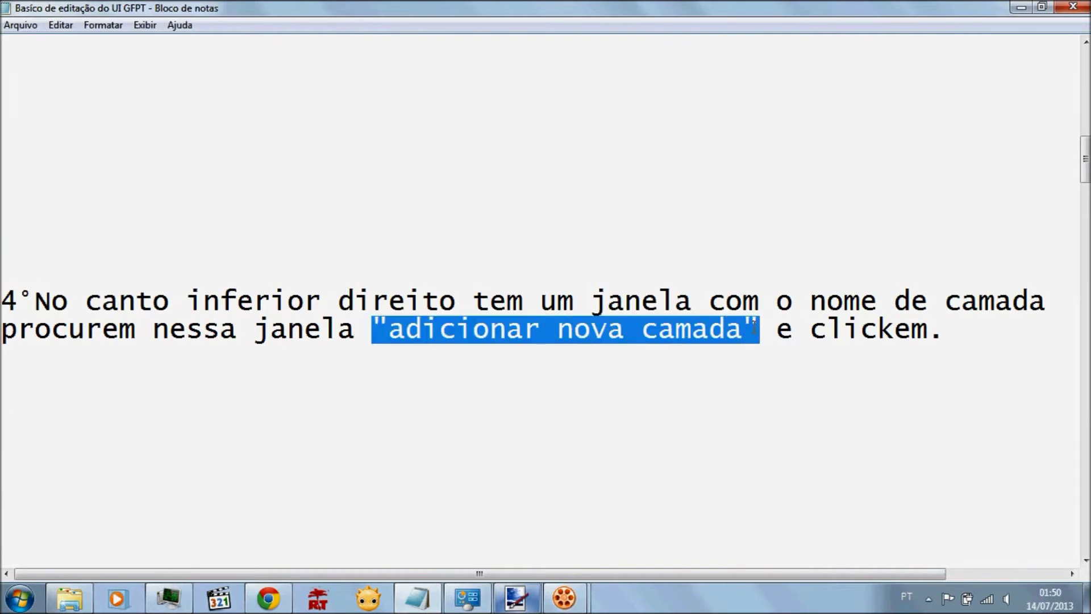
left_click(644, 377)
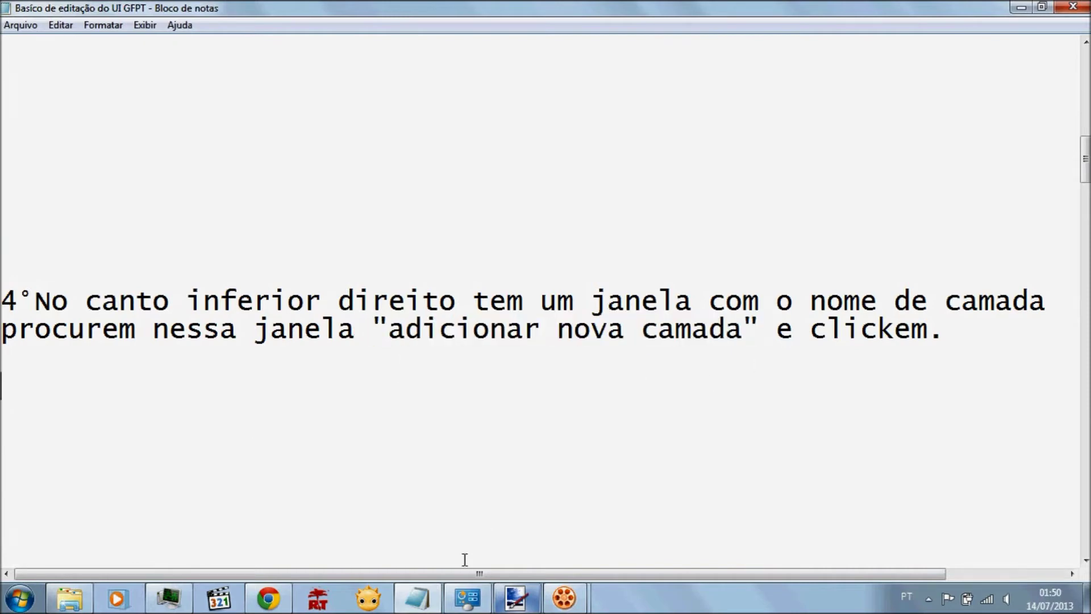
left_click(515, 596)
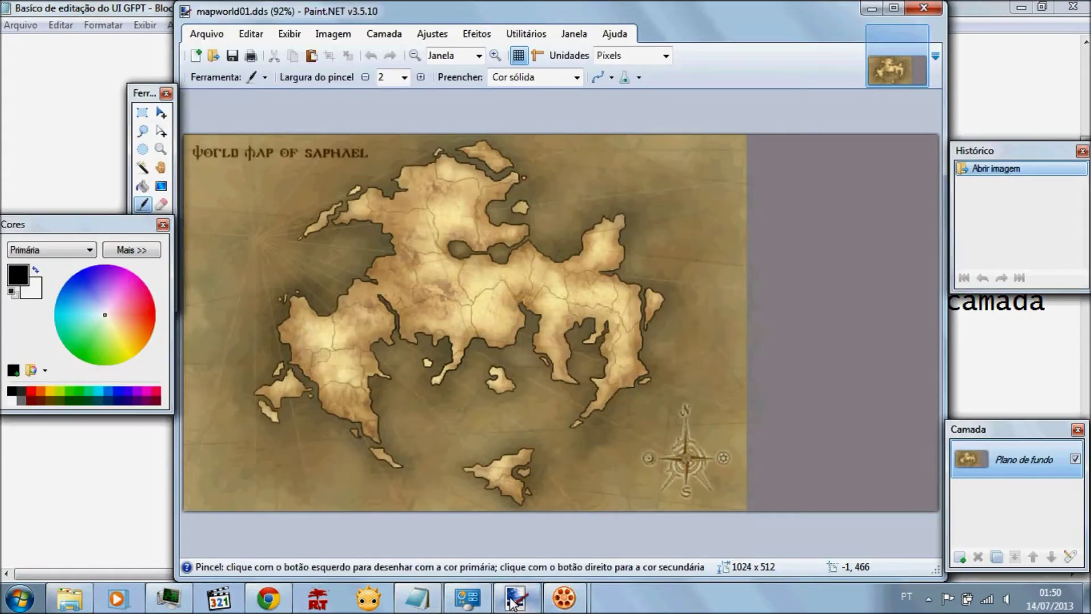
left_click(959, 556)
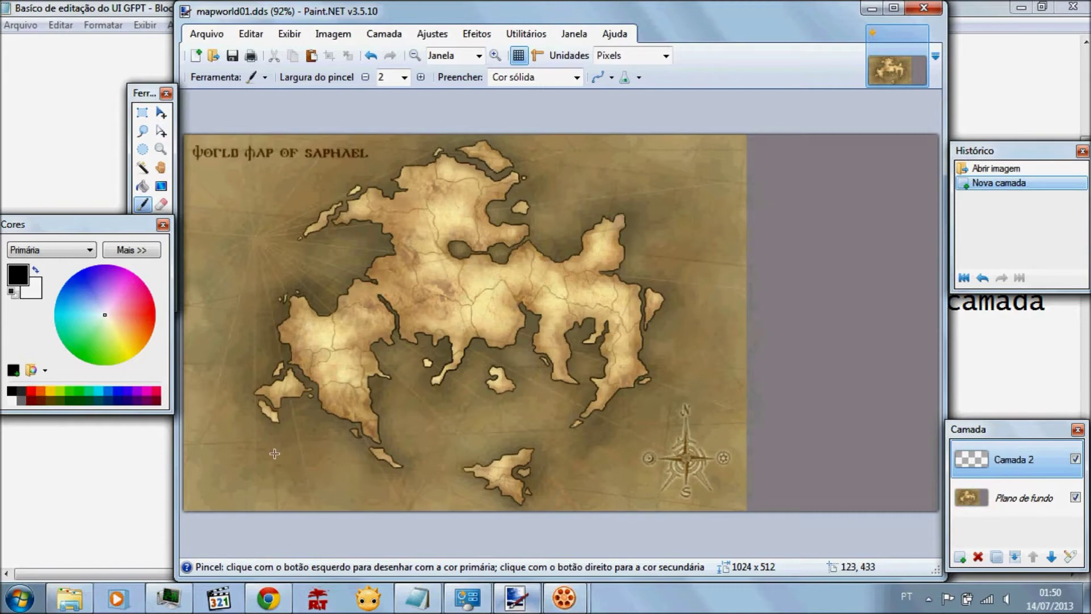
Read step 5 of the Notepad notes, return to Paint.NET, uncover the tool list and activate the Fill tool
left_click(125, 492)
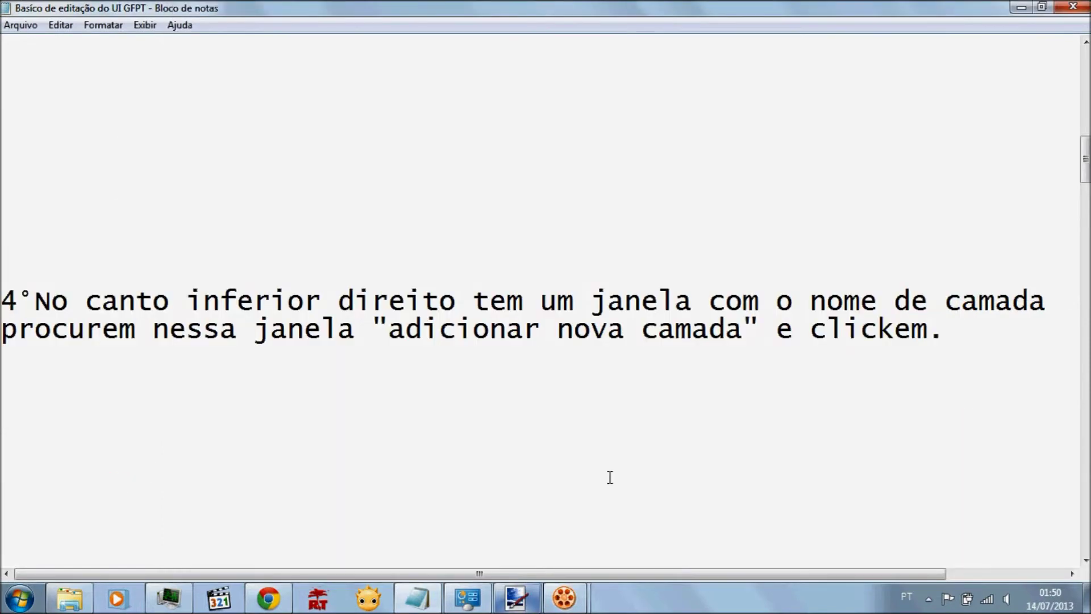
left_click_drag(1084, 157, 1085, 179)
left_click_drag(1085, 181, 1085, 195)
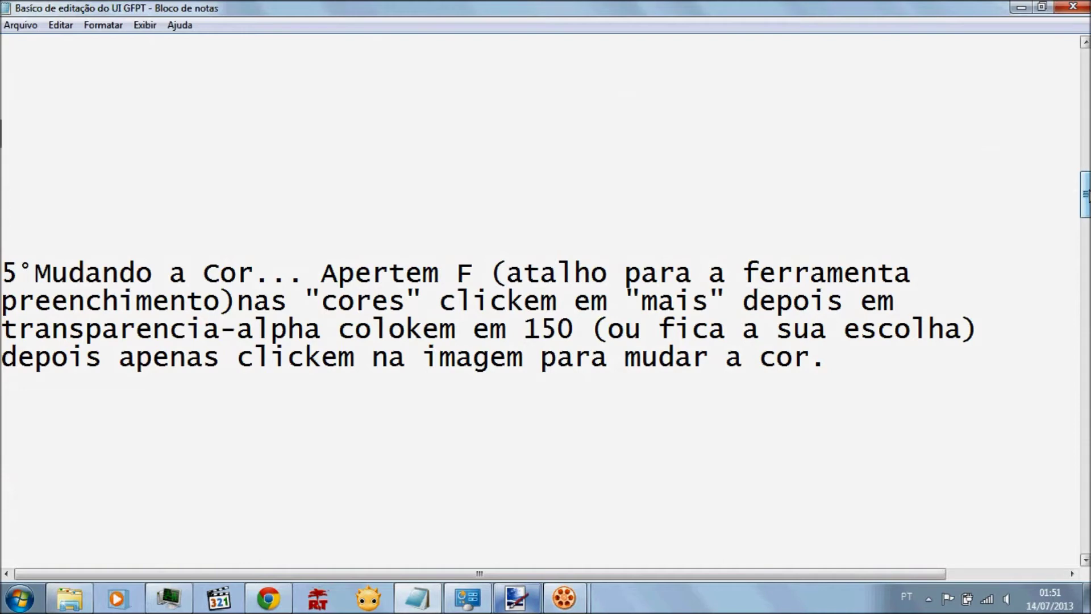
left_click(515, 604)
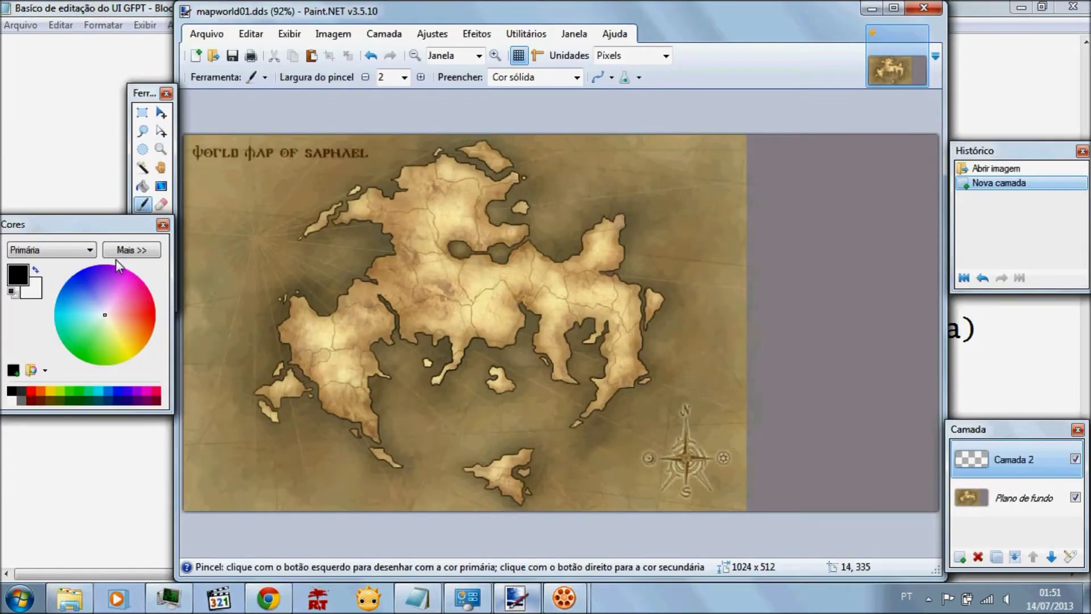
left_click(128, 224)
left_click_drag(129, 231, 133, 328)
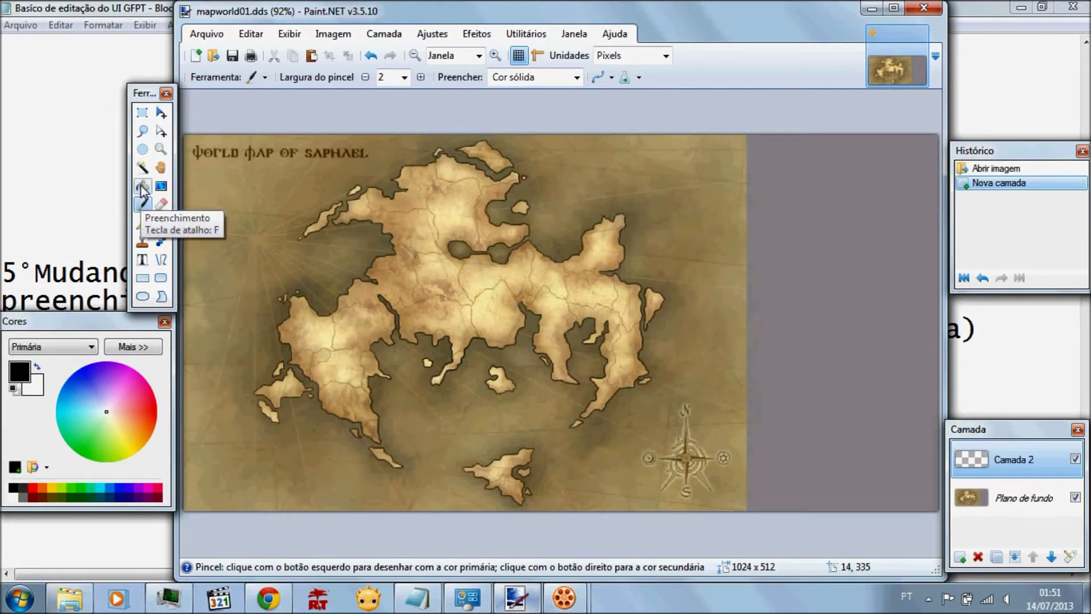
key("f")
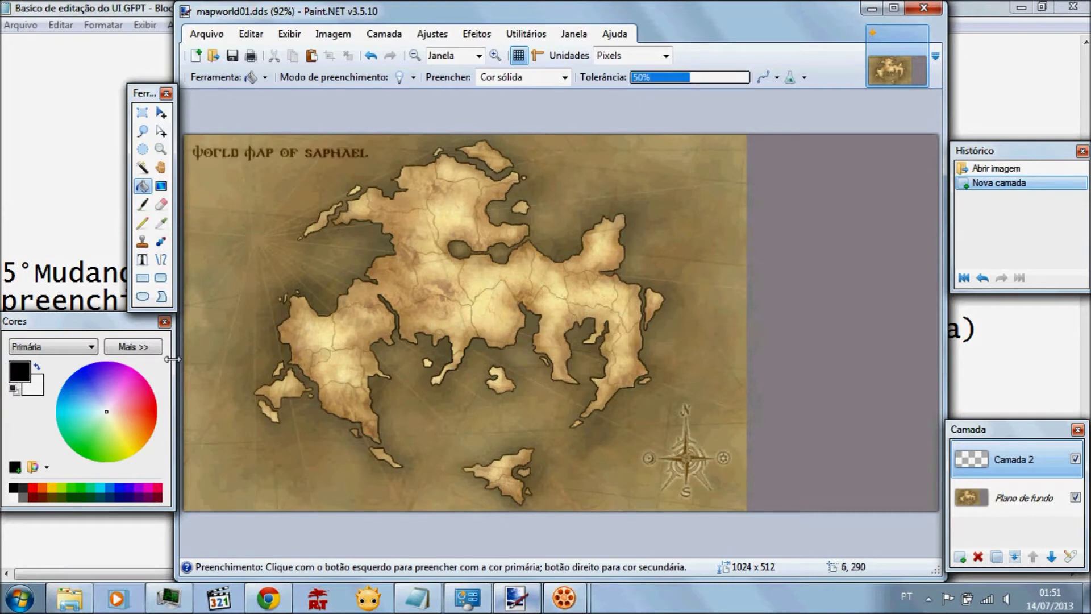
Set the primary colour's alpha transparency to 151 and reread the fill instruction in the Notepad notes
left_click(147, 348)
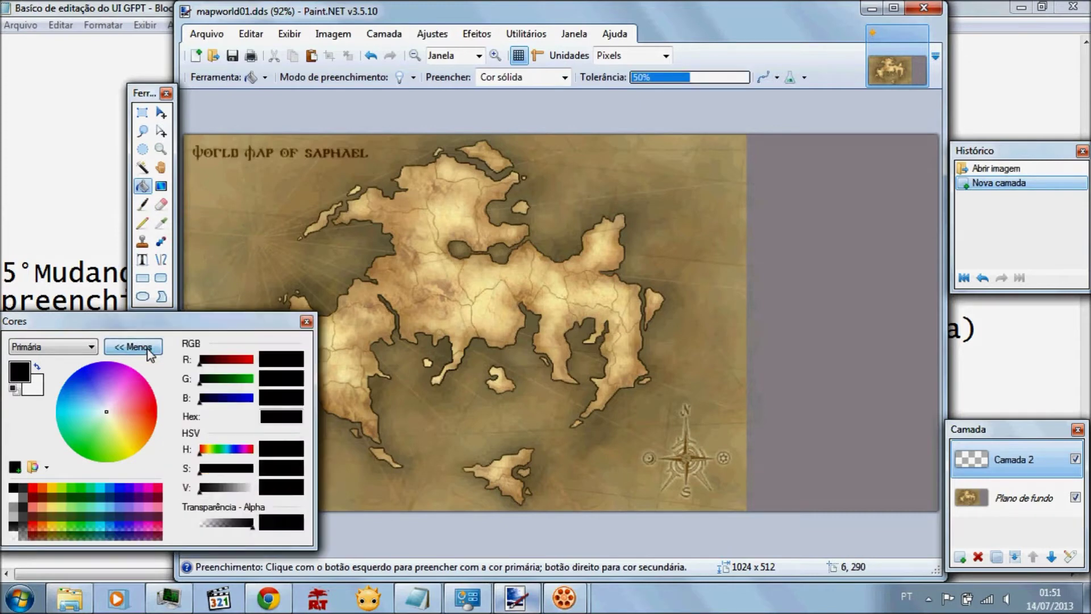
left_click_drag(253, 525, 230, 525)
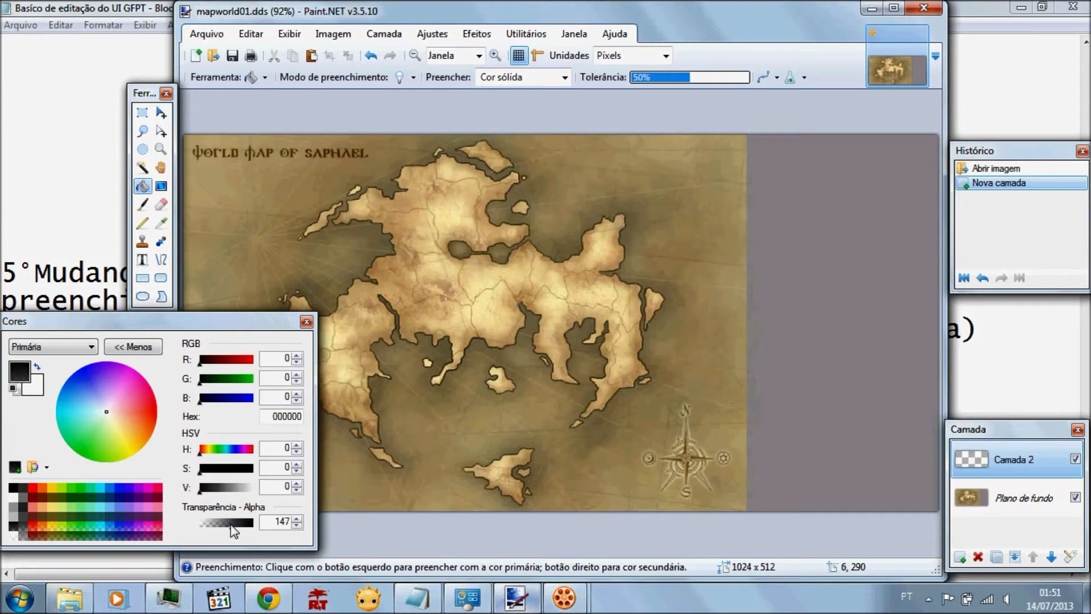
left_click(418, 599)
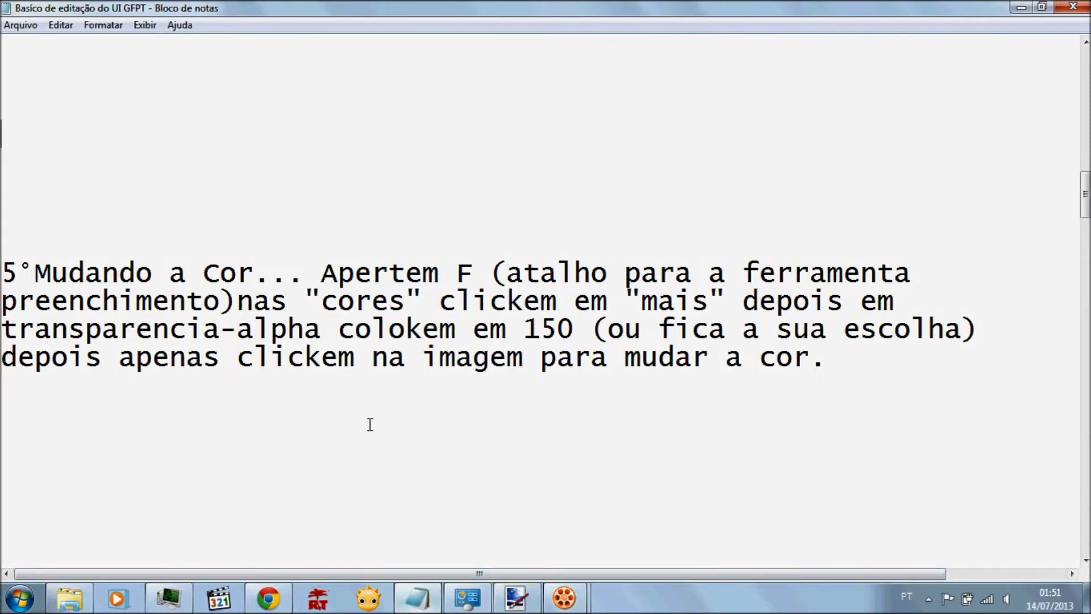
left_click_drag(3, 358, 180, 387)
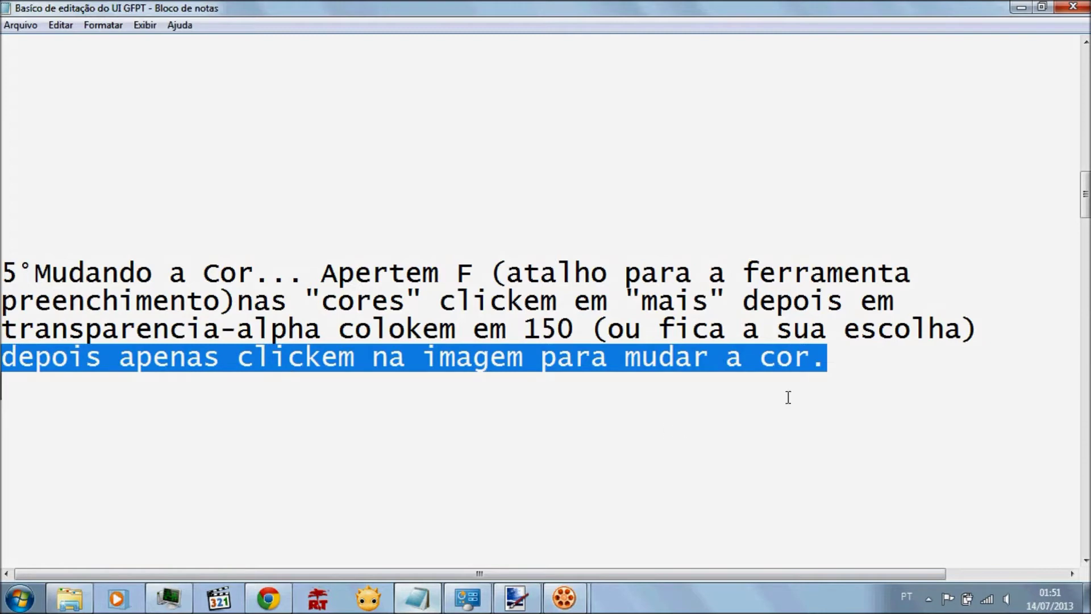
left_click(857, 370)
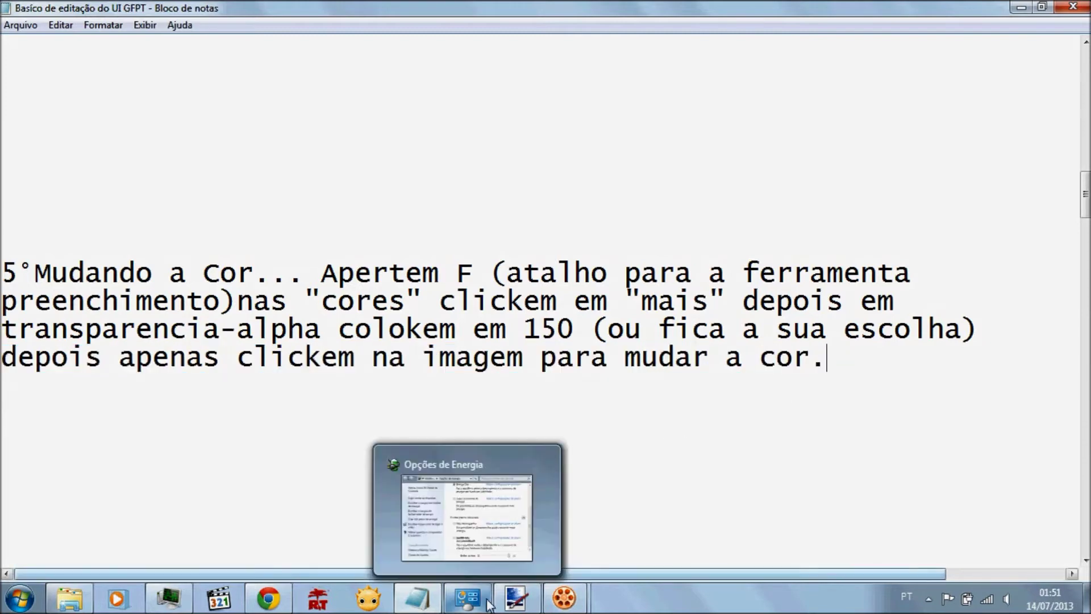
Return to Paint.NET, shrink the expanded colour settings and fill the new layer with semi-transparent black
left_click(517, 597)
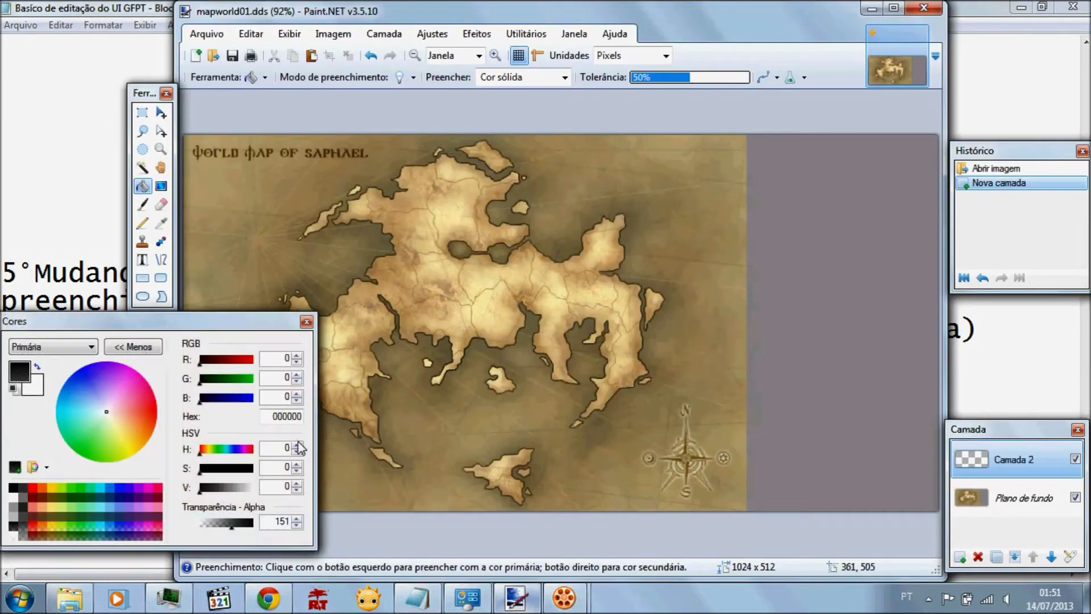
left_click(418, 15)
left_click_drag(419, 15, 423, 42)
left_click(135, 346)
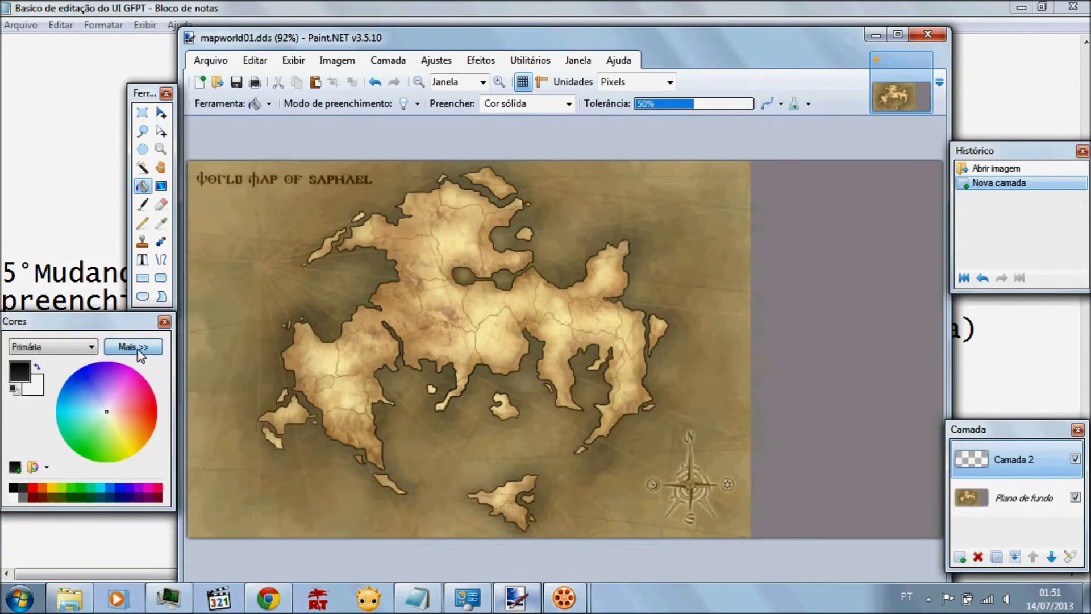
left_click(268, 274)
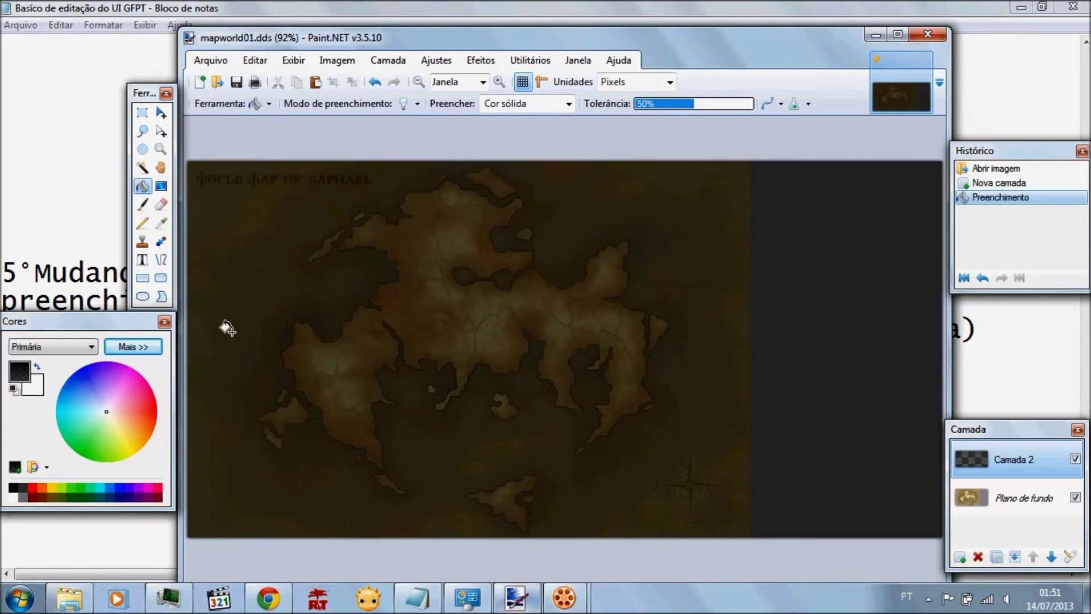
Read step 6 of the Notepad notes and add another layer above the filled one in Paint.NET
left_click(425, 603)
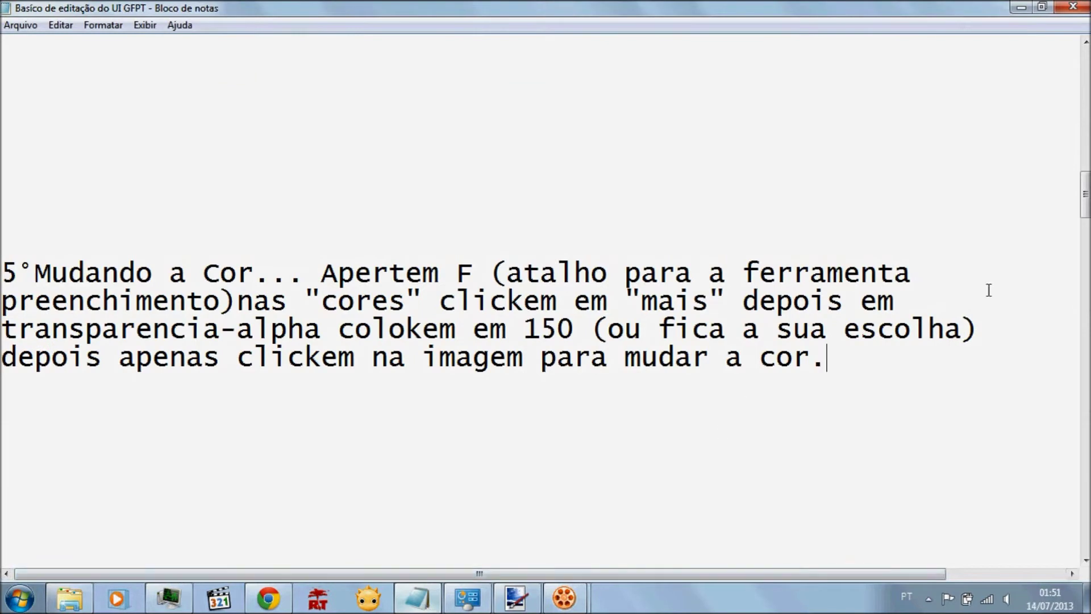
left_click_drag(1085, 194, 1085, 243)
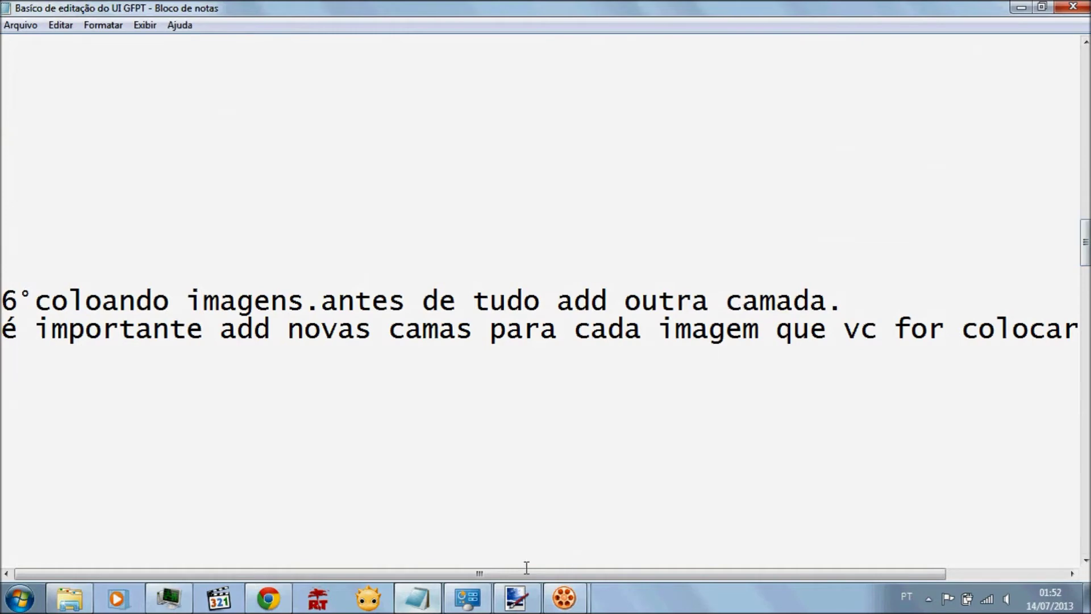
left_click(517, 603)
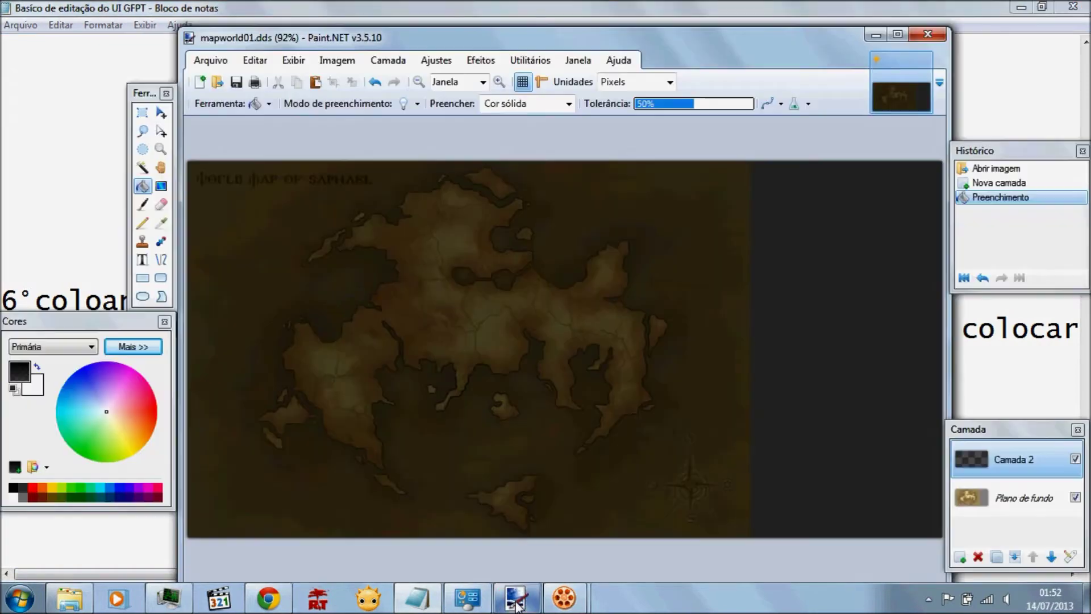
left_click(959, 557)
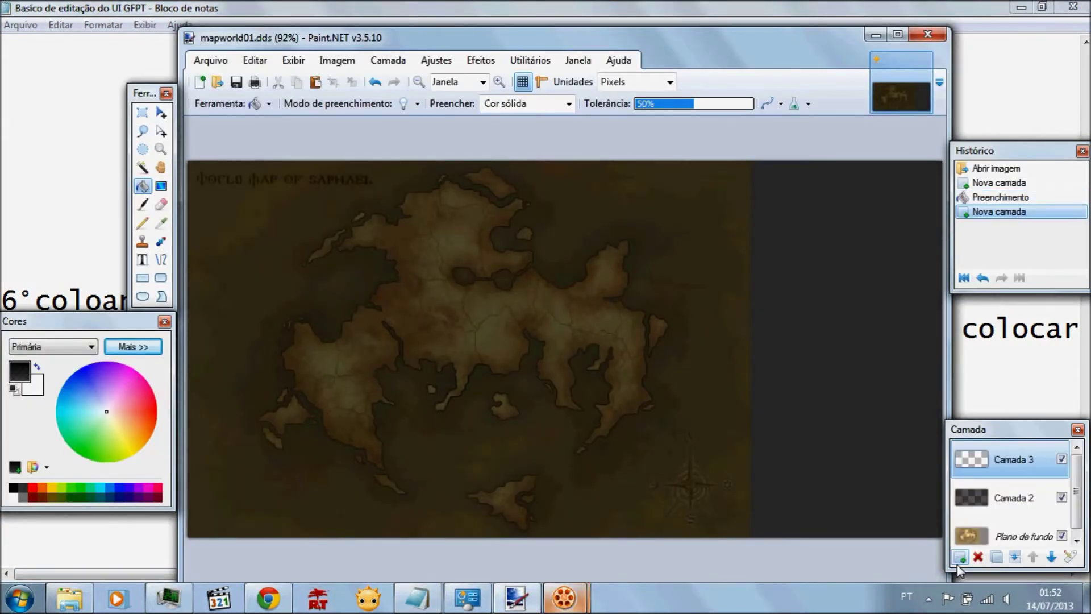
Return to the Notepad notes and read step 7 about getting an image from the internet
left_click(1006, 113)
left_click(1084, 236)
left_click_drag(1084, 236, 1084, 301)
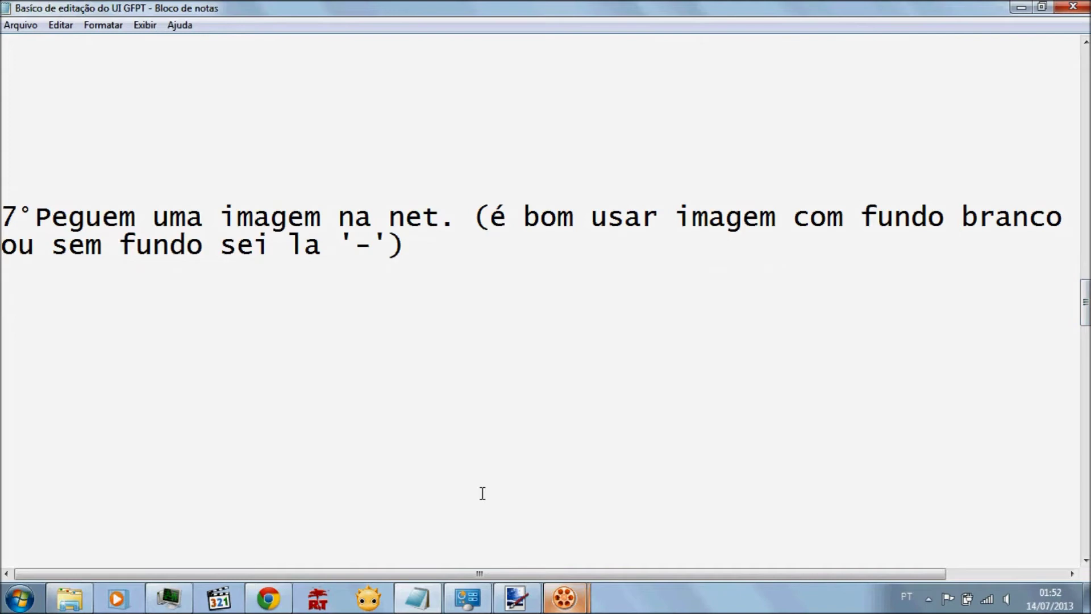
Switch to Chrome, save the previewed Chibi Luffy image to the desktop as a PNG and dismiss the download bar
left_click(268, 598)
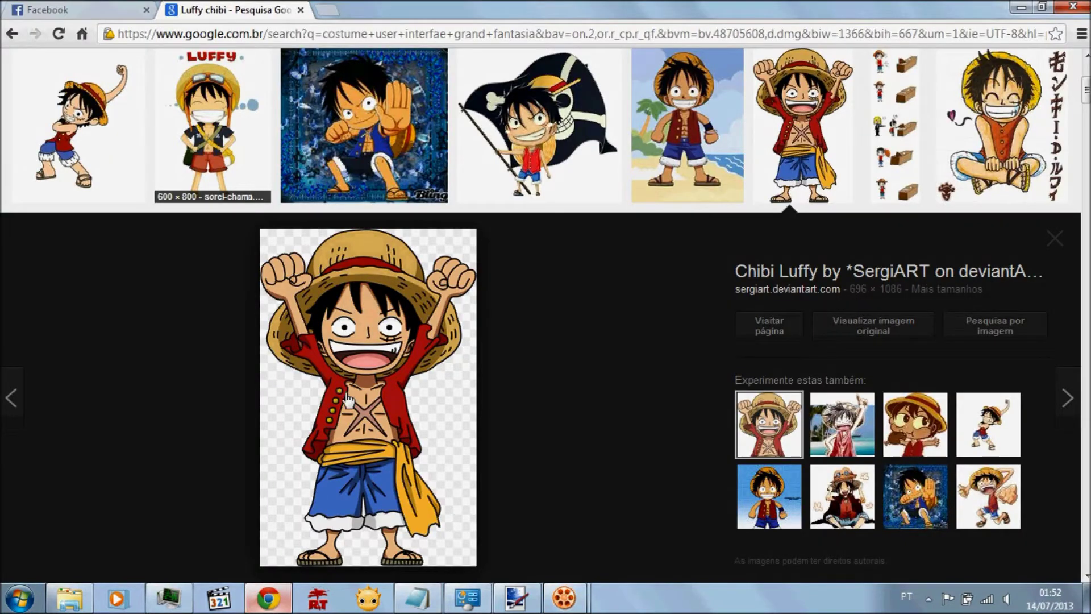
right_click(360, 327)
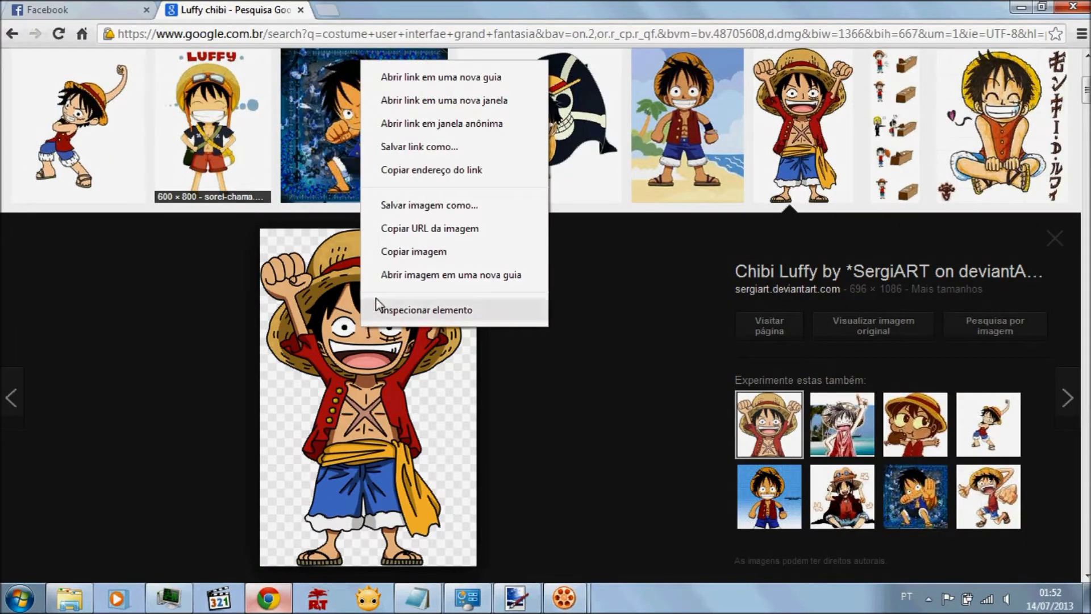
left_click(415, 204)
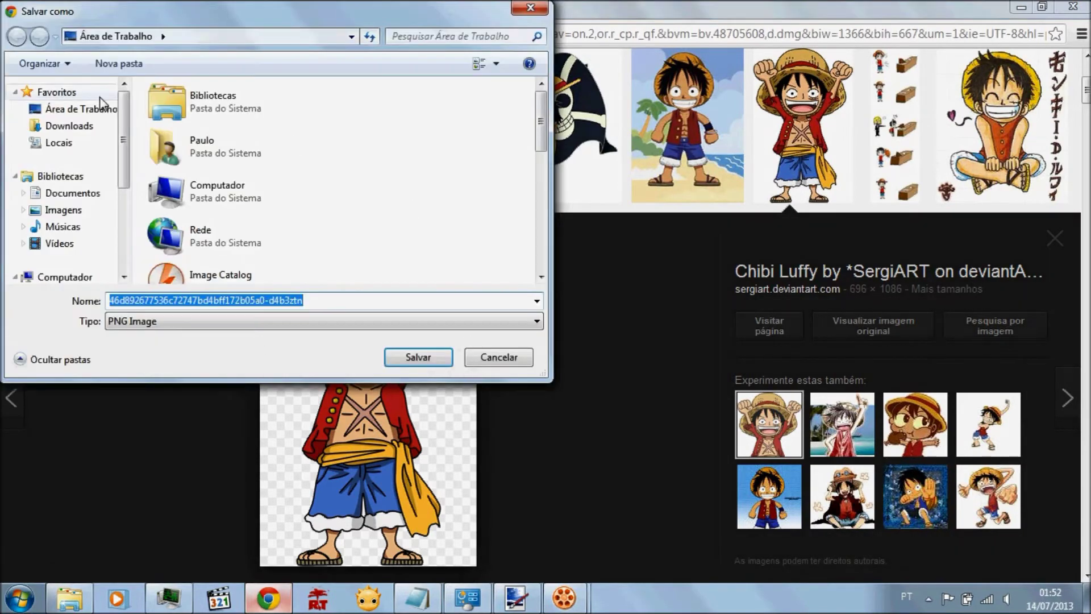
left_click(97, 108)
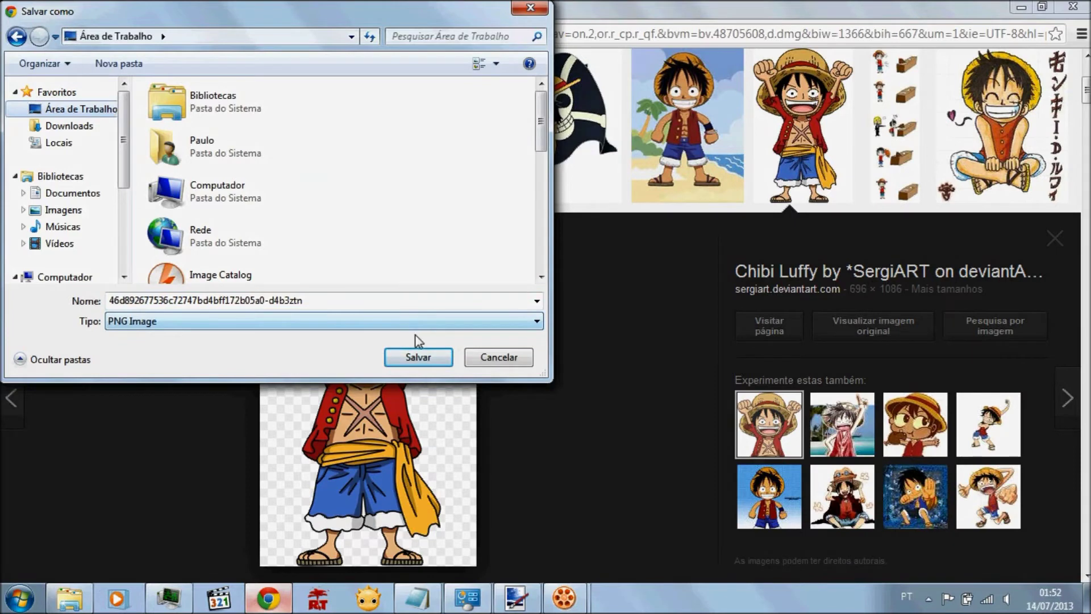
left_click(416, 356)
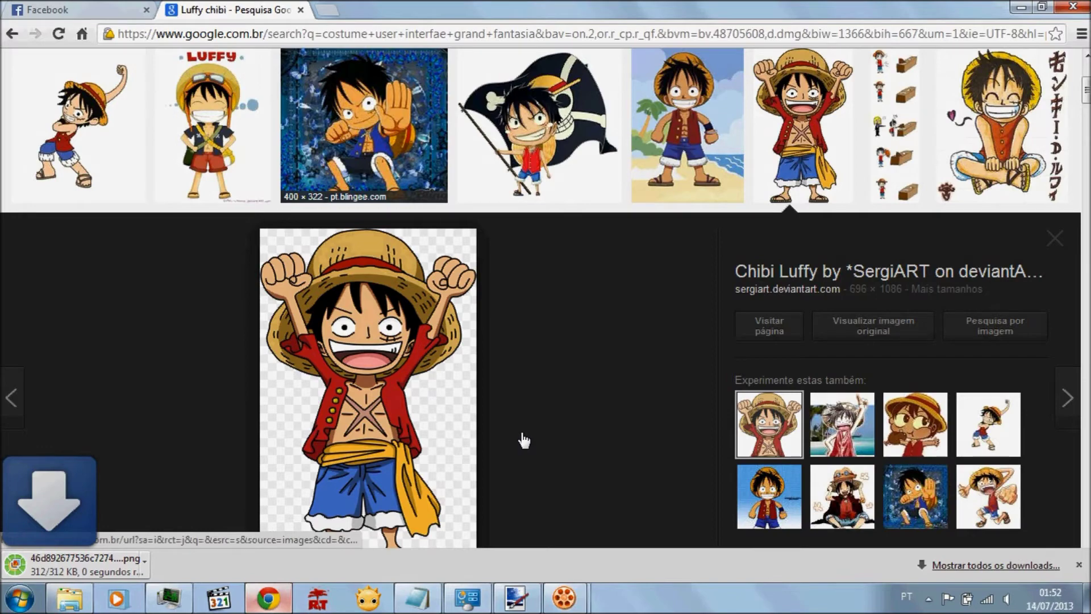
left_click(1079, 564)
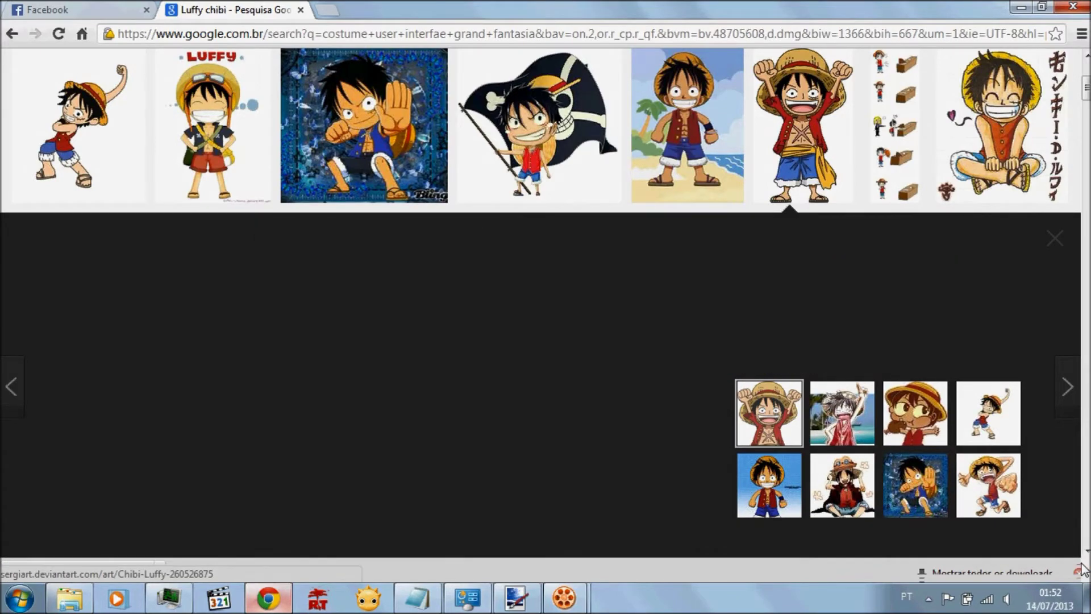
Minimize the browser and read step 8 of the Notepad notes about opening and copying the downloaded image
left_click(1021, 8)
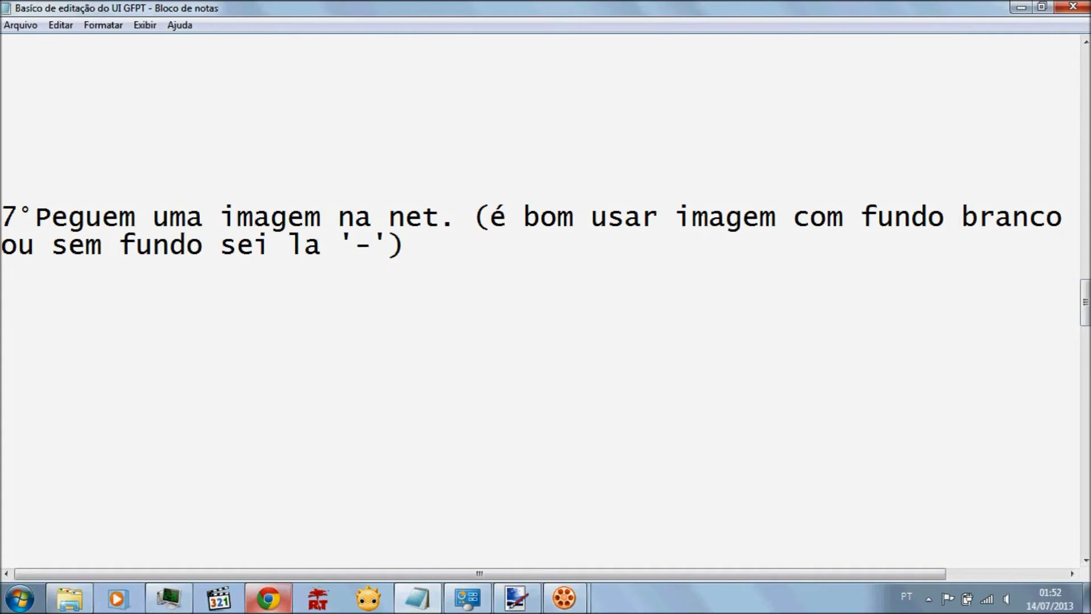
left_click_drag(1085, 301, 1085, 353)
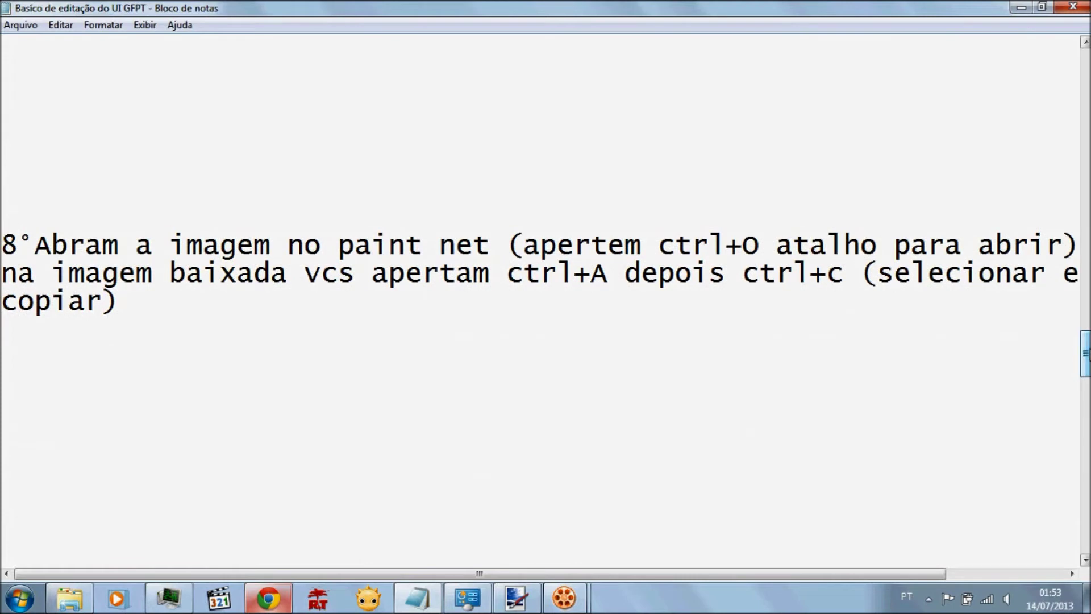
Finish reading the opening instruction in step 8 of the notes and open the downloaded Luffy PNG from the desktop in Paint.NET
mouse_move(517, 245)
left_mouse_down()
mouse_move(675, 218)
mouse_move(683, 231)
mouse_move(788, 248)
mouse_move(935, 248)
mouse_move(806, 161)
left_mouse_up()
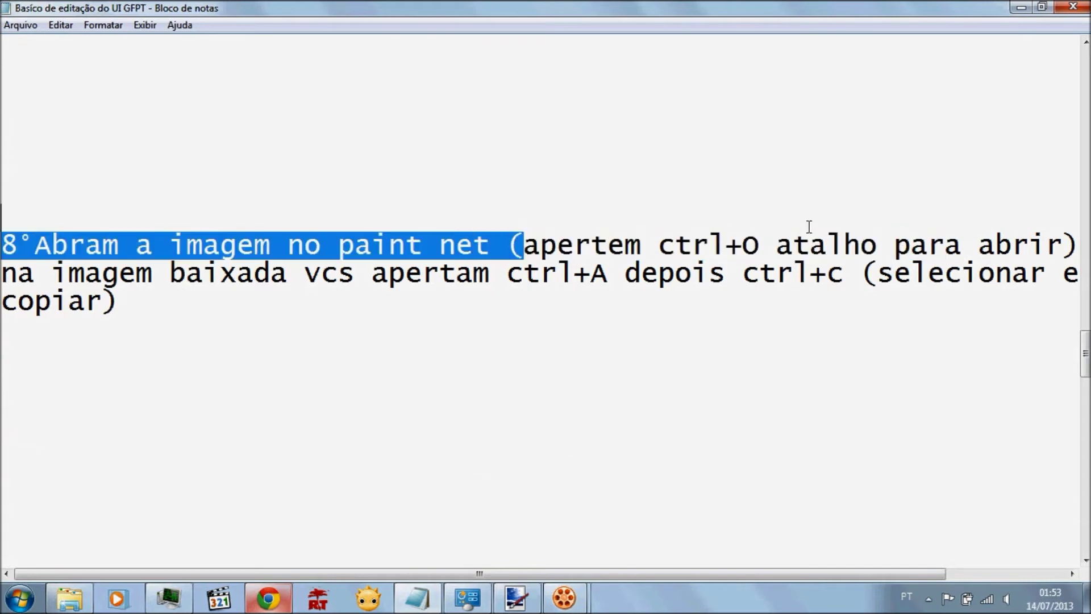
left_click(569, 472)
left_click(515, 598)
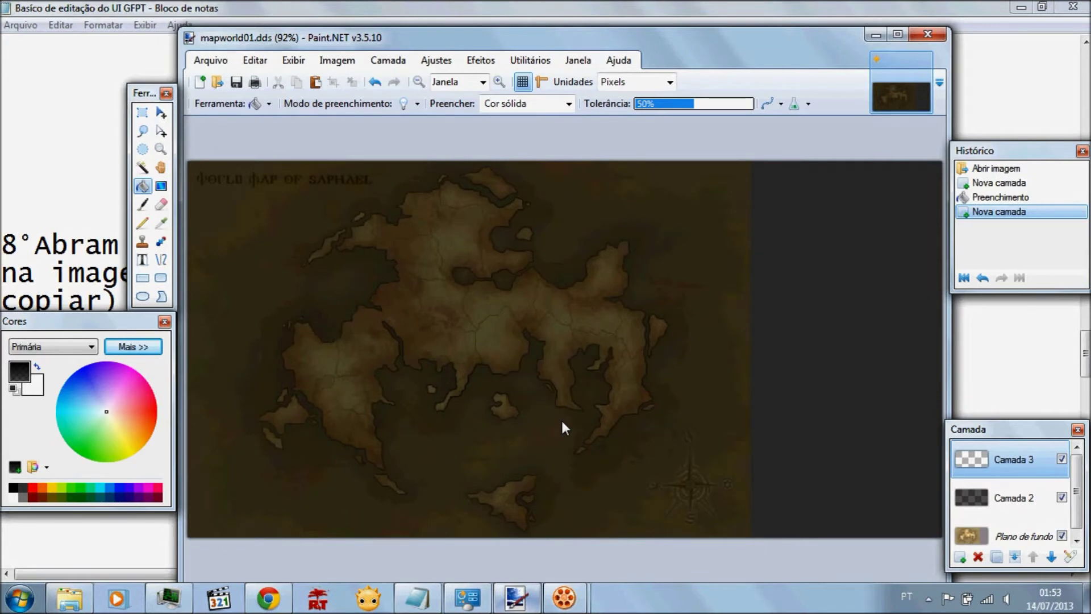
key("ctrl+o")
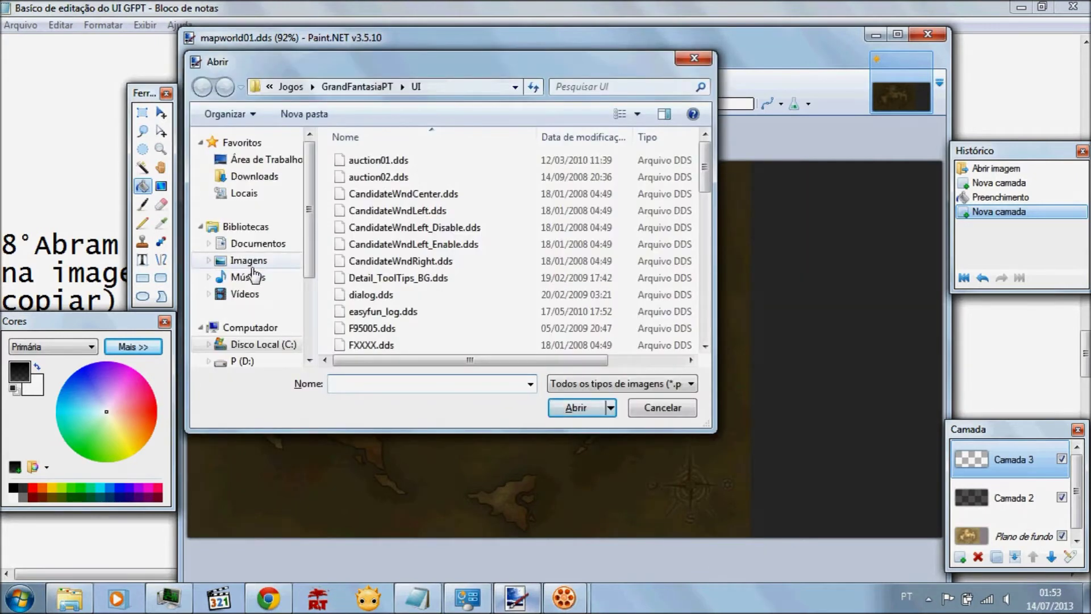
left_click(277, 160)
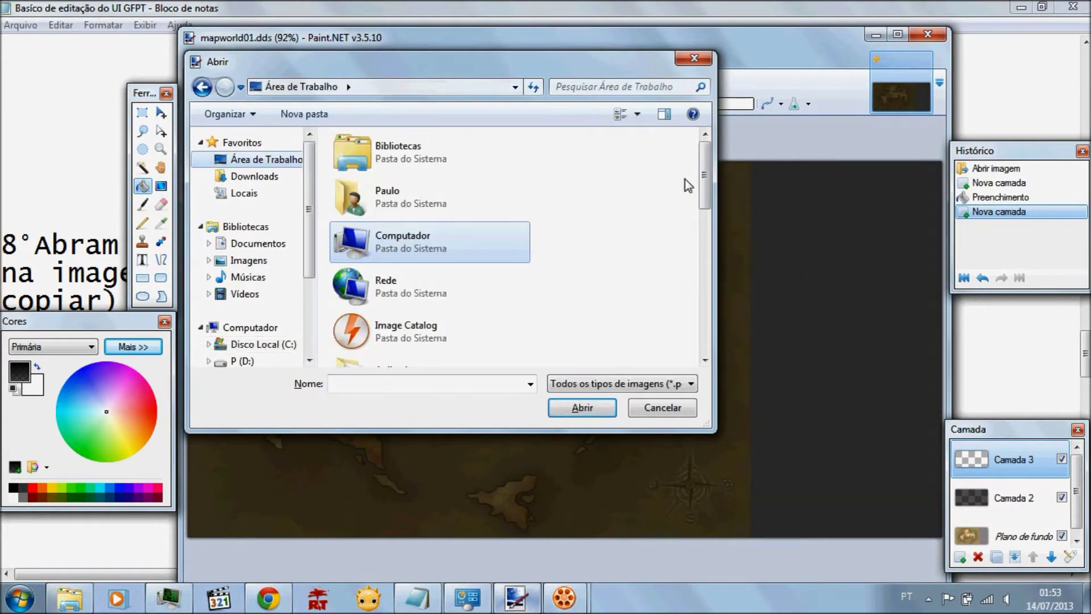
left_click_drag(704, 174, 710, 332)
left_click(442, 259)
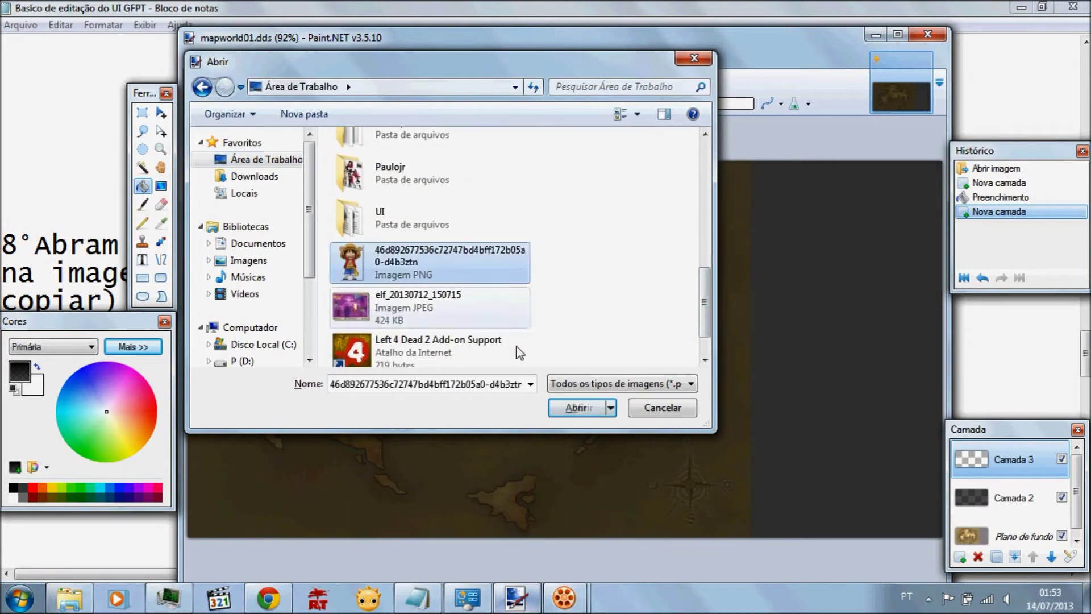
left_click(568, 407)
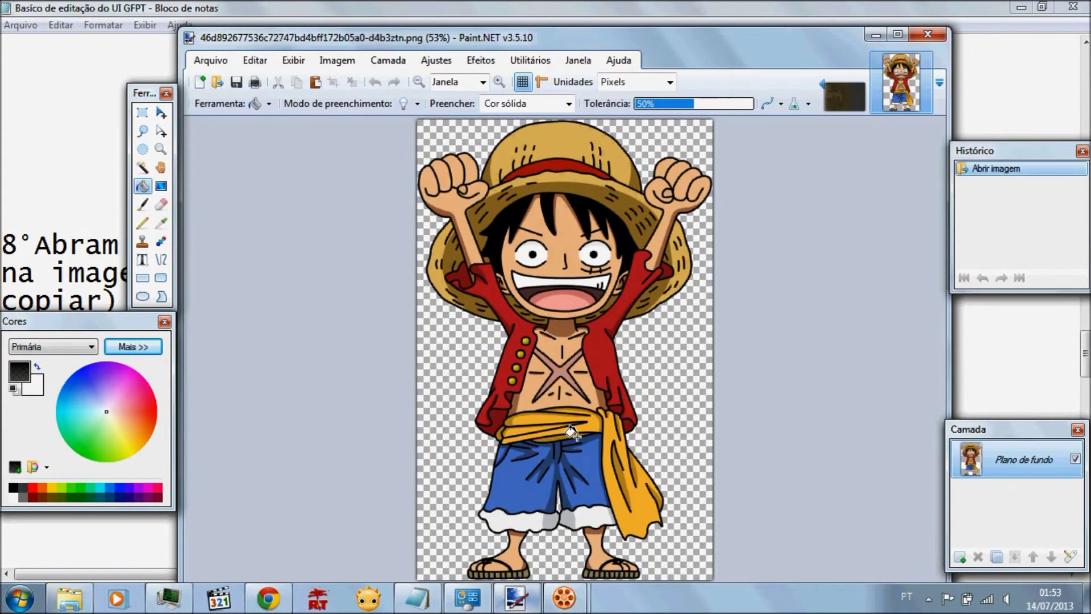
Read the copying instruction in step 8 of the Notepad notes, and select and copy the whole Luffy image in Paint.NET
left_click(348, 8)
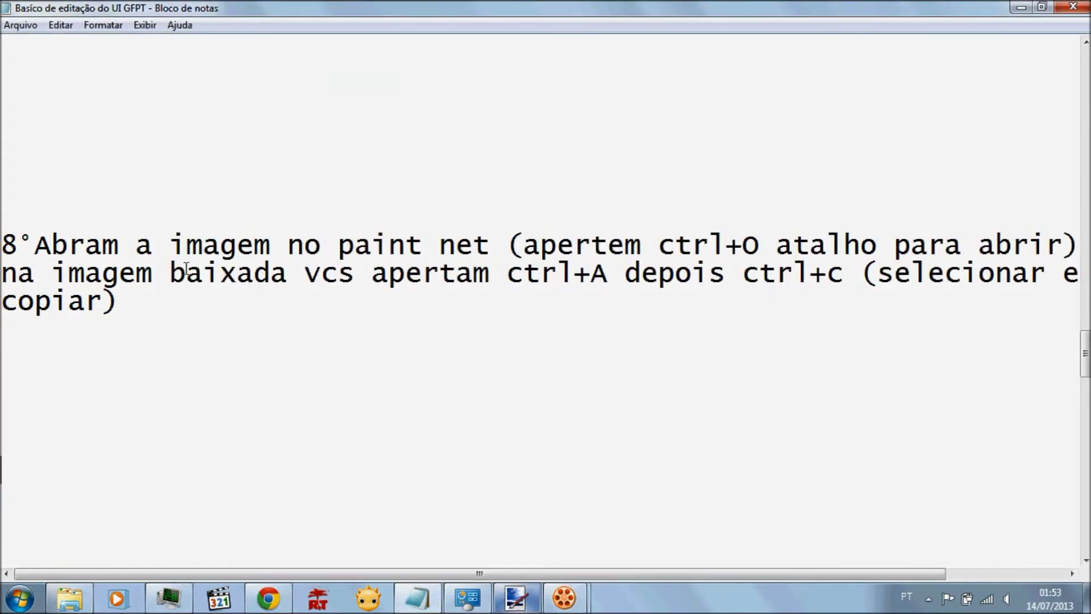
left_click_drag(4, 275, 842, 277)
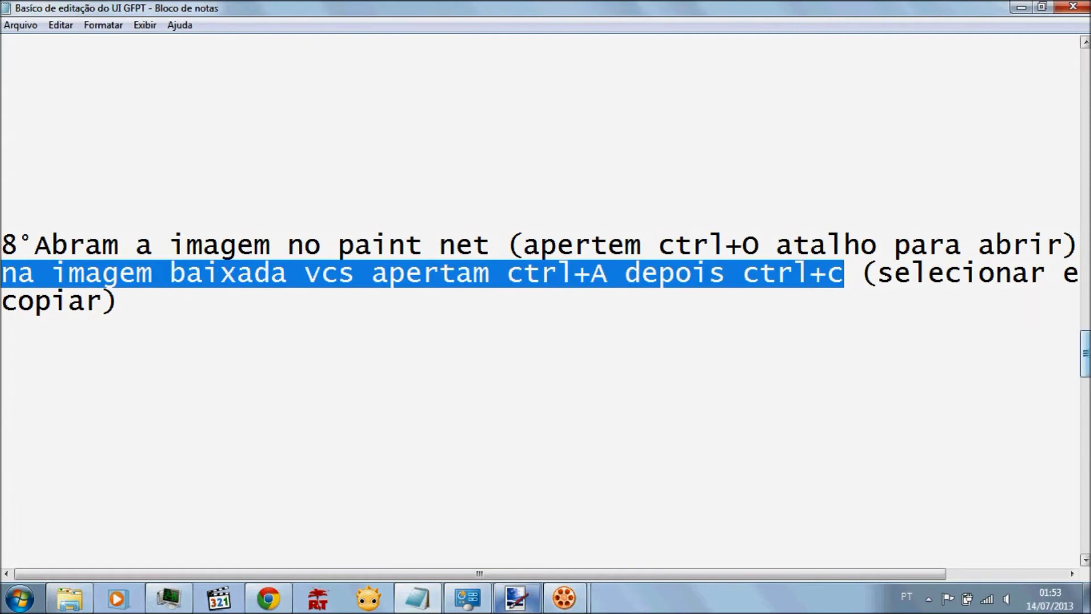
left_click(880, 356)
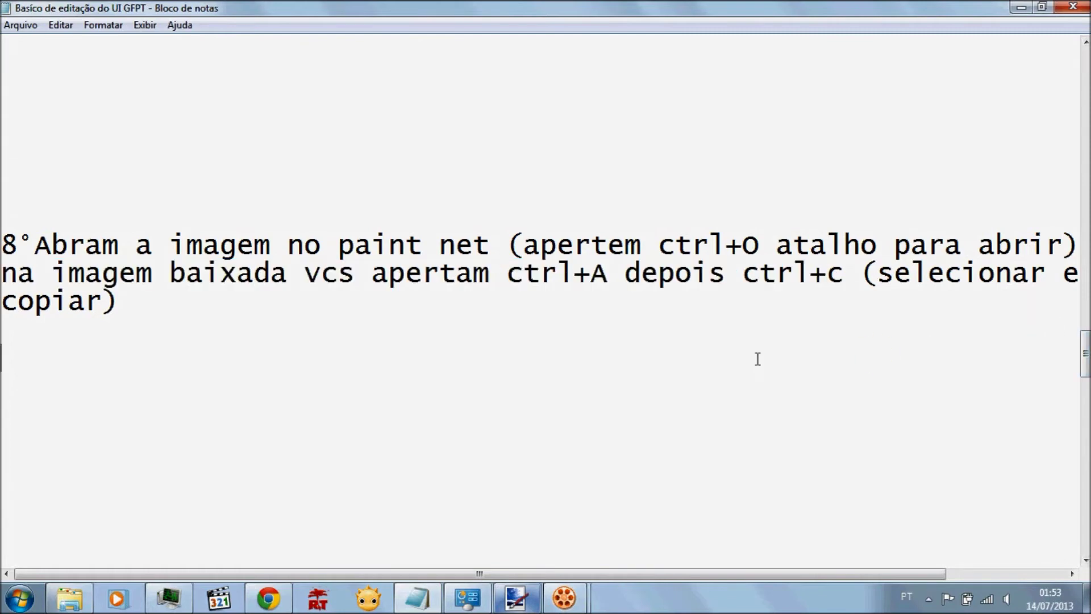
left_click(519, 596)
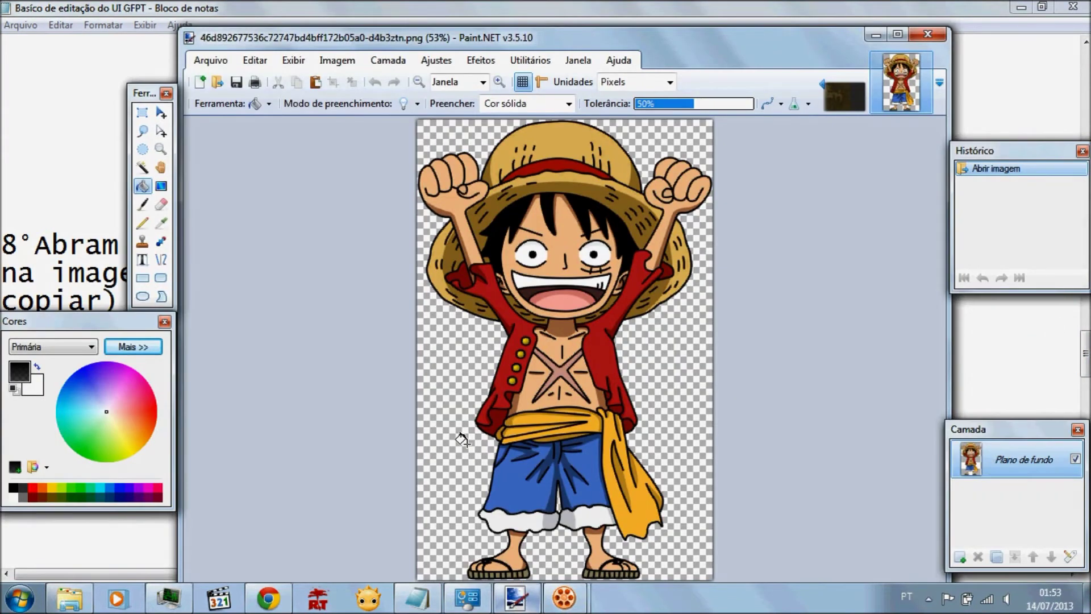
key("ctrl+a")
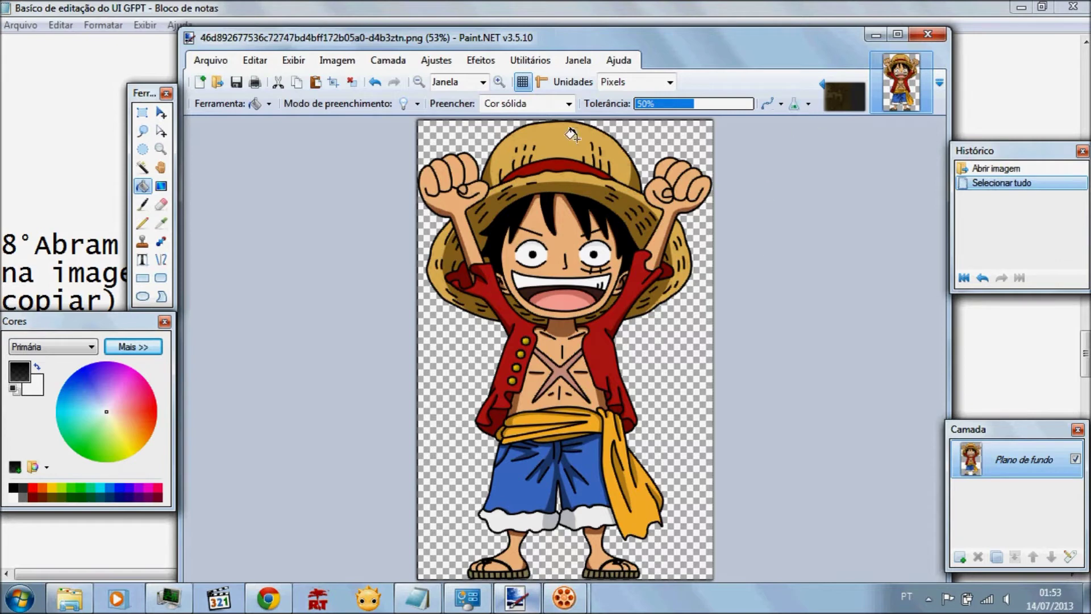
Read step 9 of the Notepad notes and paste the Luffy image onto Camada 3 of mapworld01.dds in Paint.NET, keeping the current canvas size
left_click(651, 8)
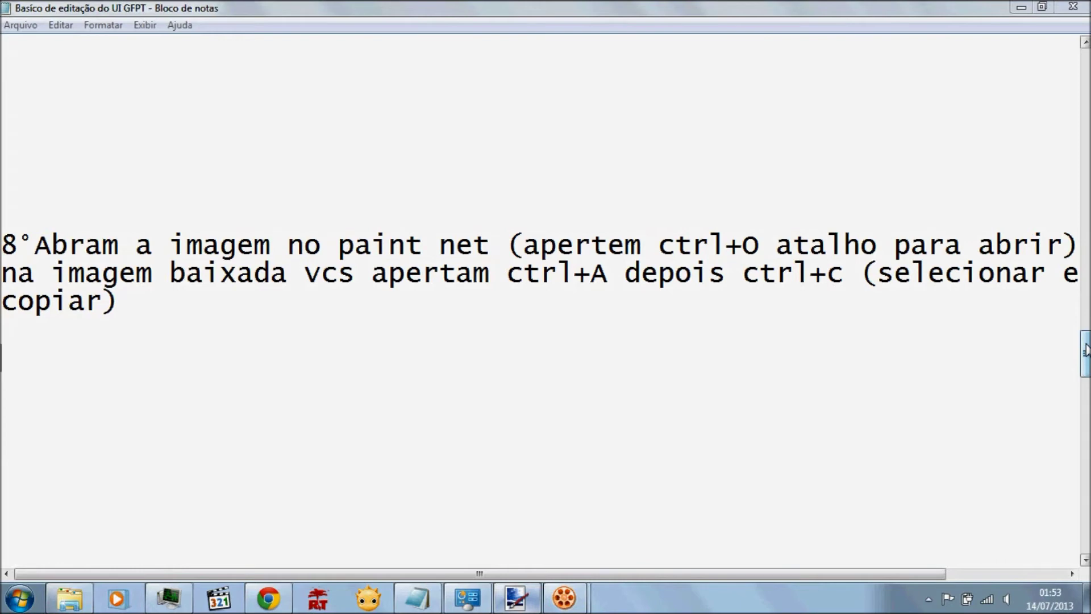
left_click_drag(1085, 350, 1085, 405)
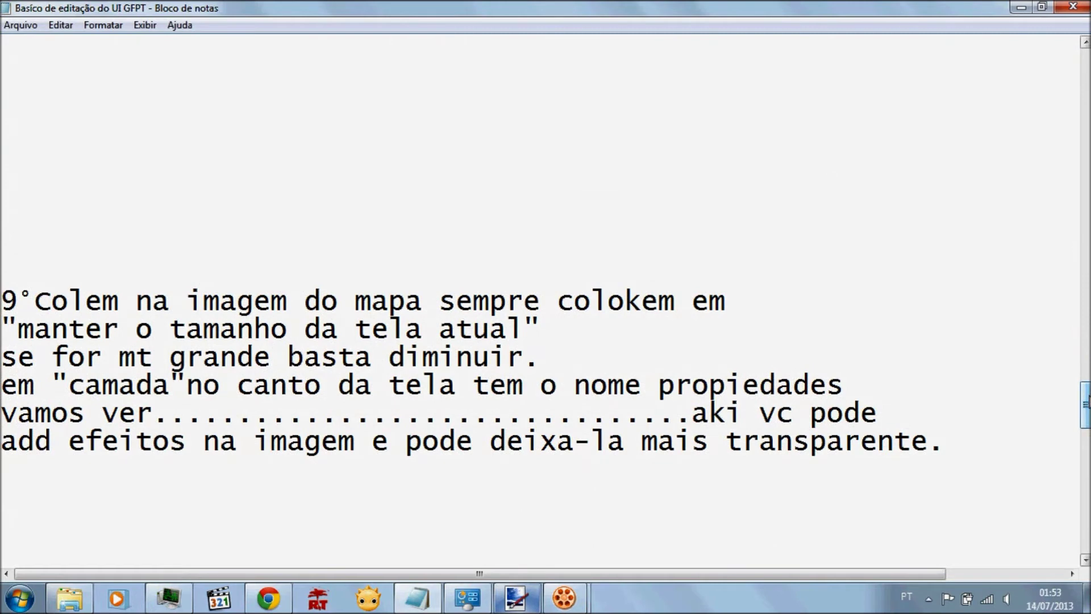
left_click_drag(540, 329, 24, 331)
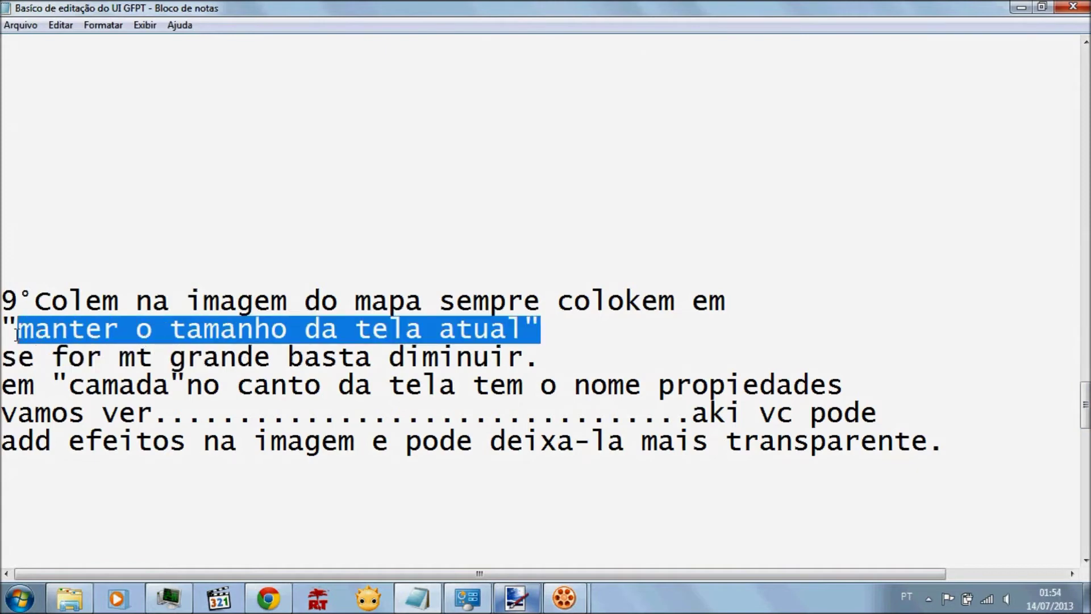
left_click(277, 523)
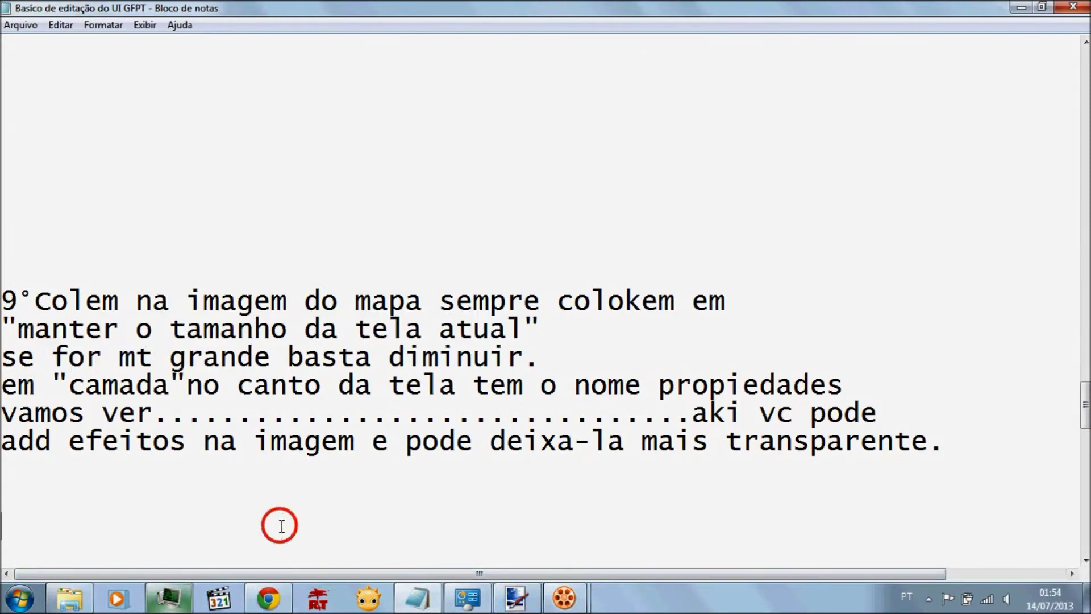
left_click(517, 600)
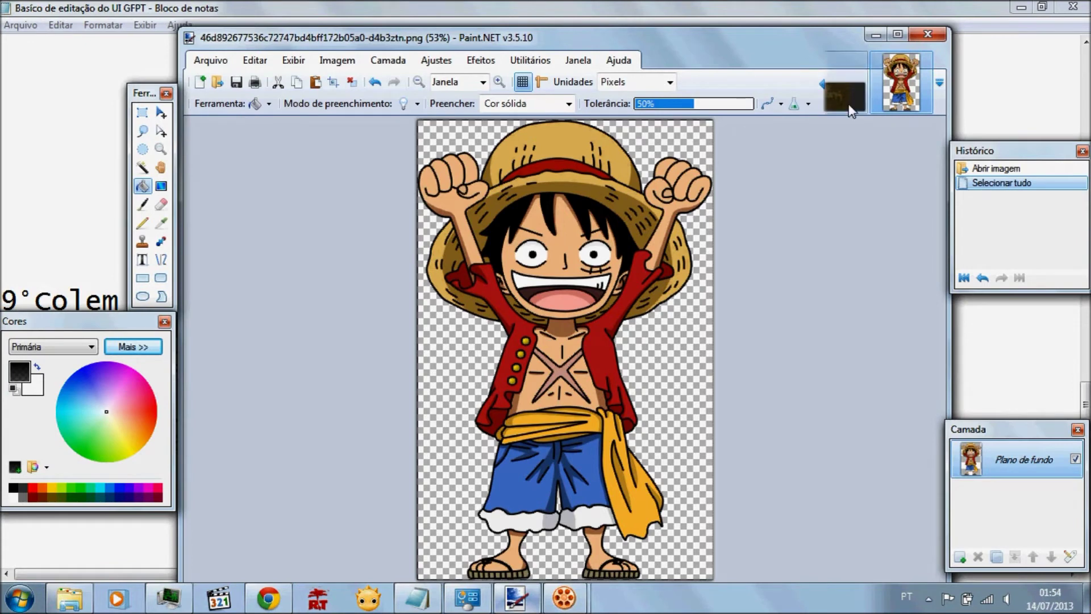
left_click(848, 97)
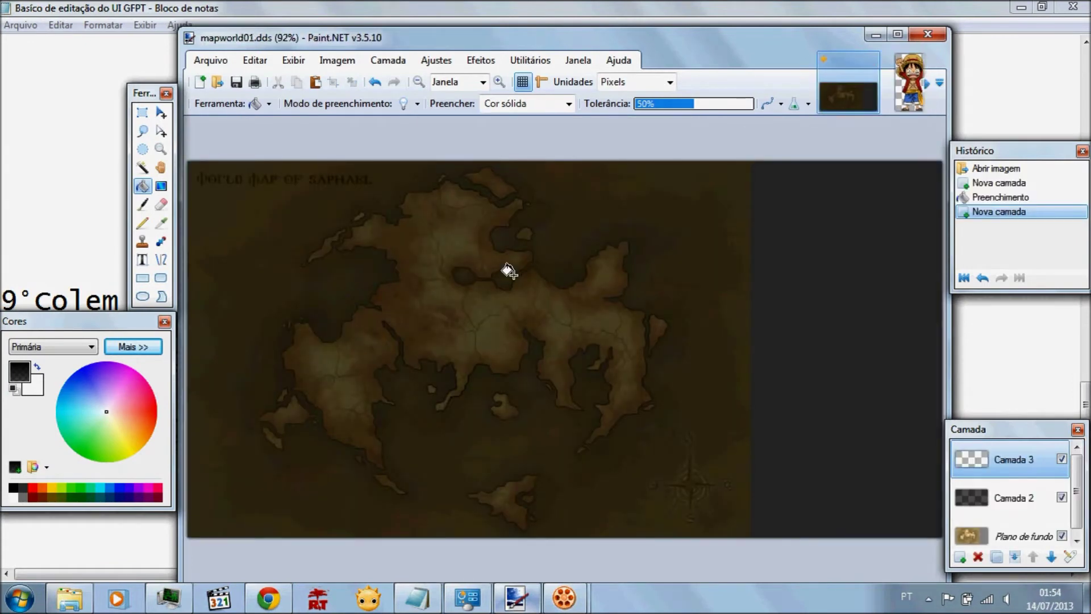
key("ctrl+v")
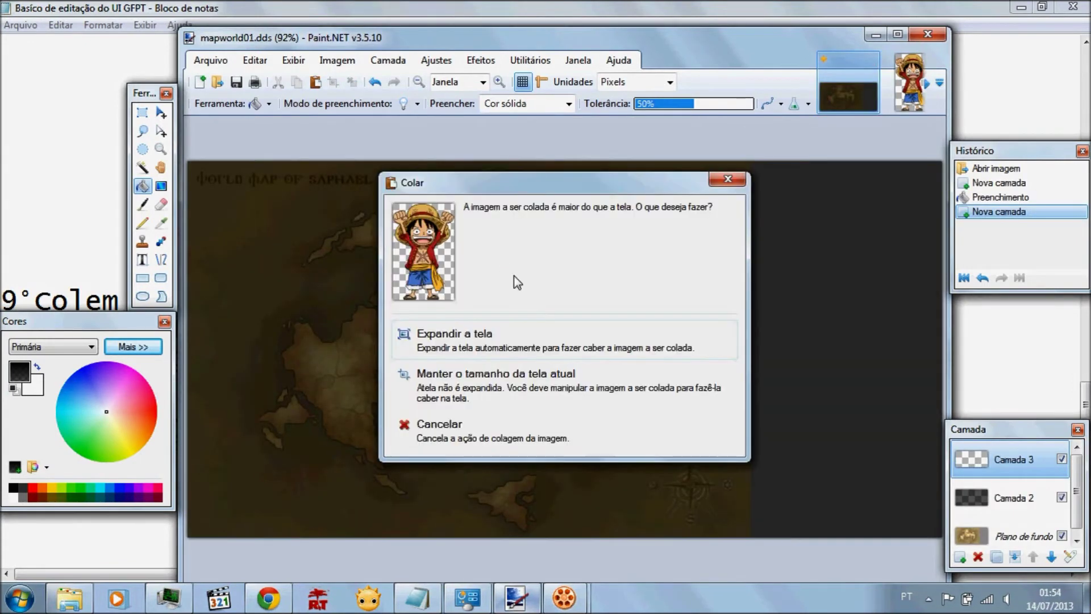
left_click(542, 373)
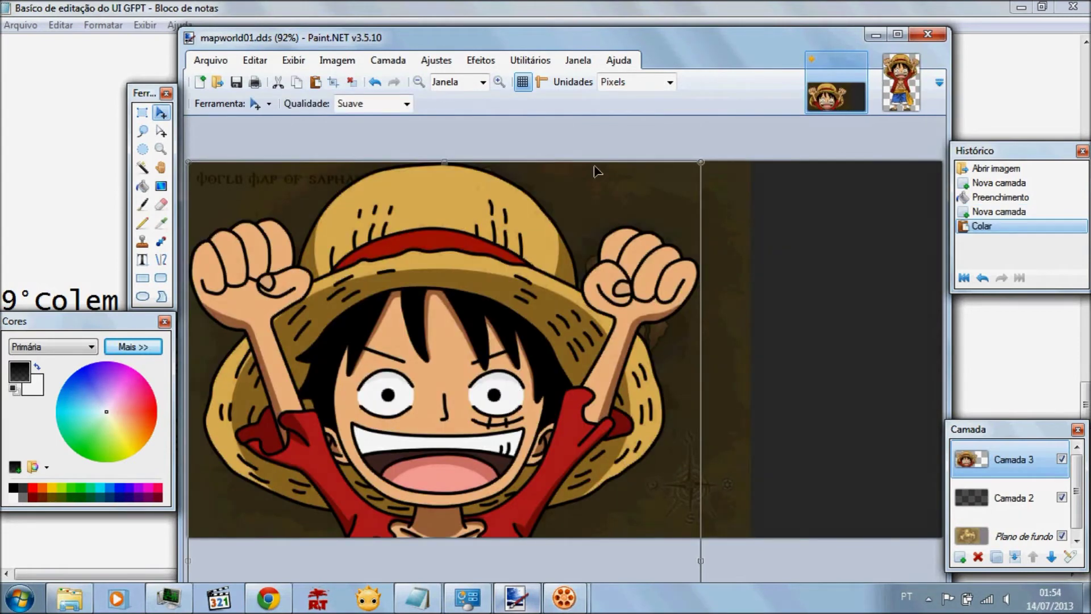
Read the Notepad note about shrinking large images, and scale the pasted Luffy down in Paint.NET and place it at the map's left edge
left_click(411, 7)
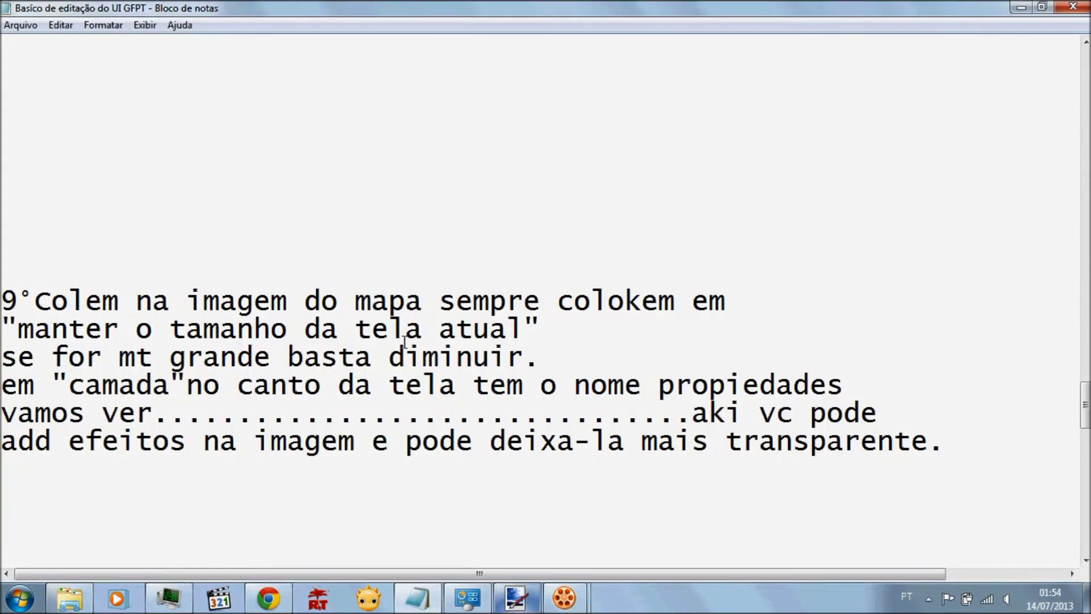
left_click_drag(544, 356, 4, 357)
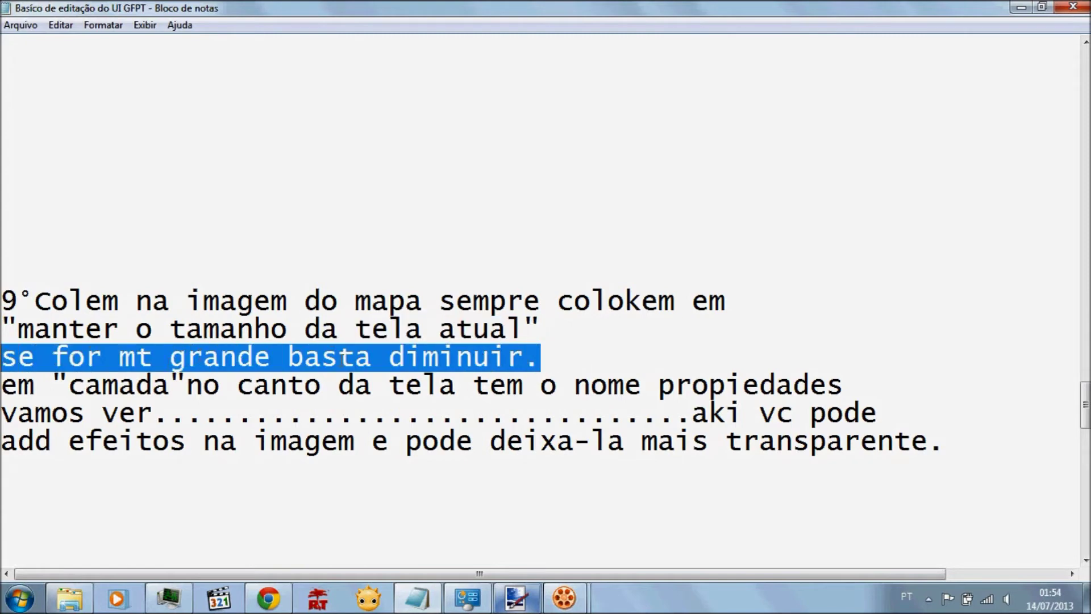
left_click(563, 357)
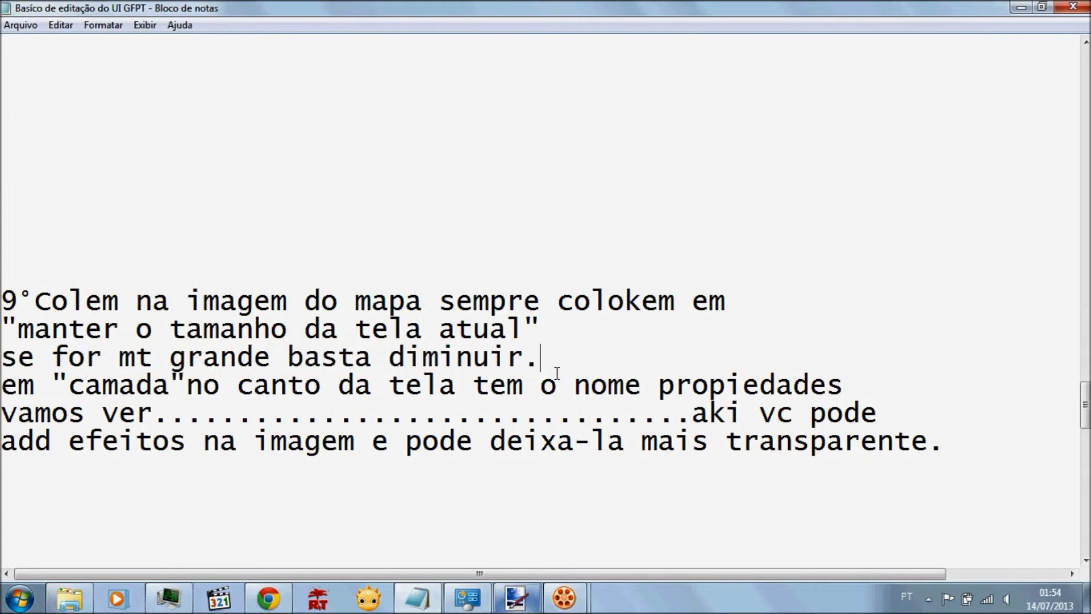
left_click(517, 597)
left_click_drag(699, 165, 520, 267)
left_click_drag(629, 203, 534, 244)
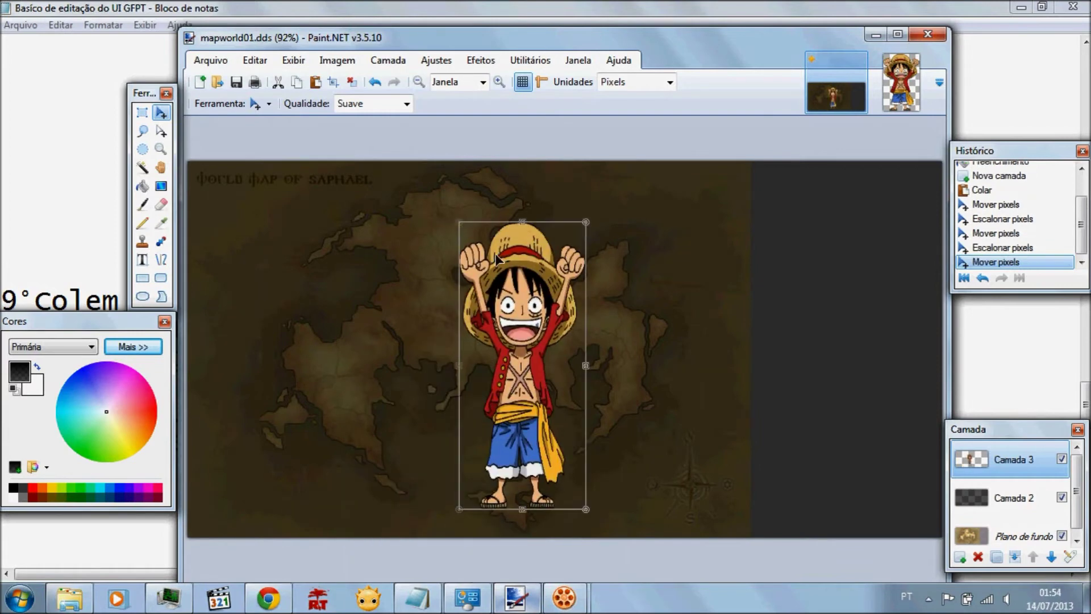
left_click_drag(459, 222, 476, 280)
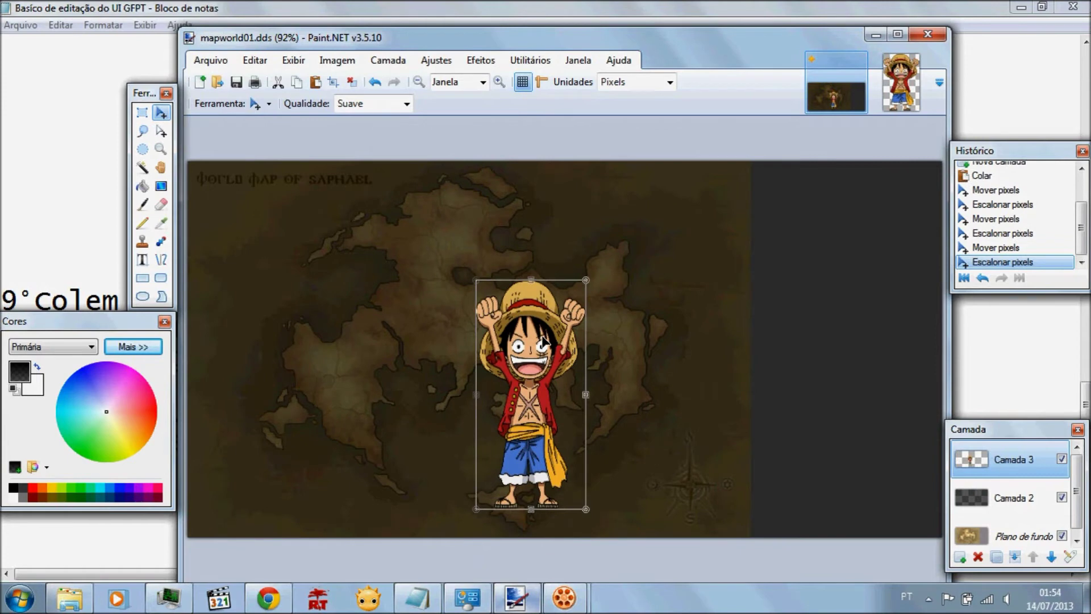
left_click_drag(544, 341, 261, 257)
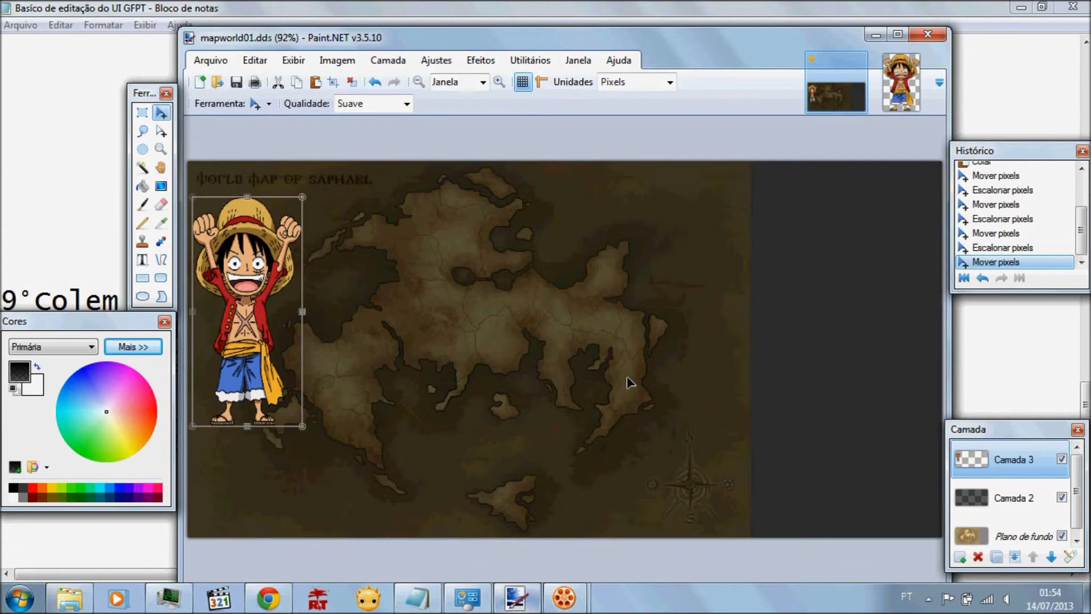
Read the Notepad note about layer properties and set the opacity of Camada 3 to 161 in Paint.NET
key("alt+Tab")
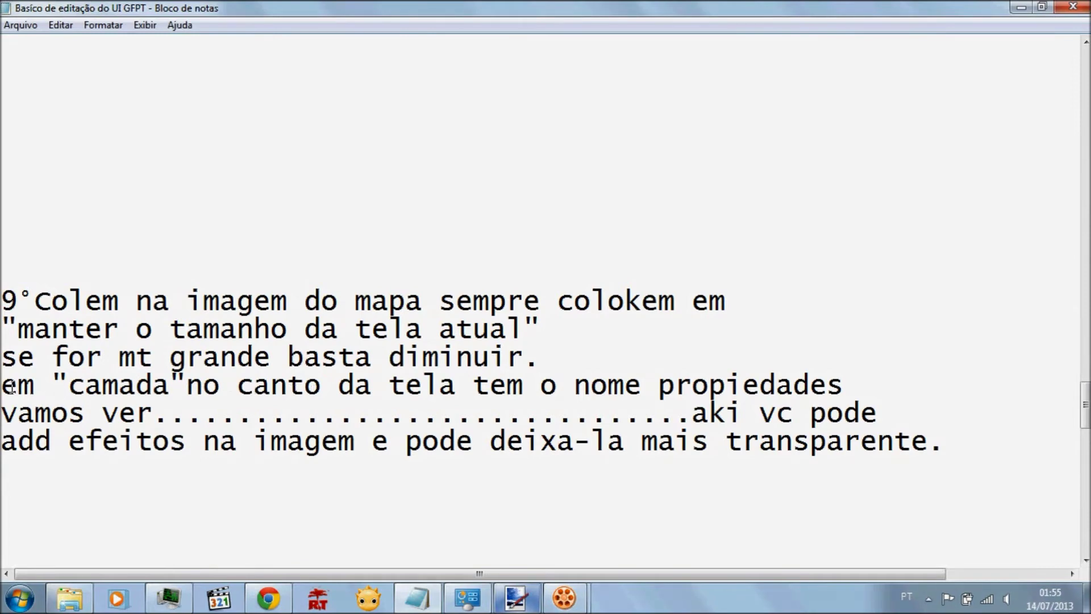
left_click_drag(45, 384, 176, 388)
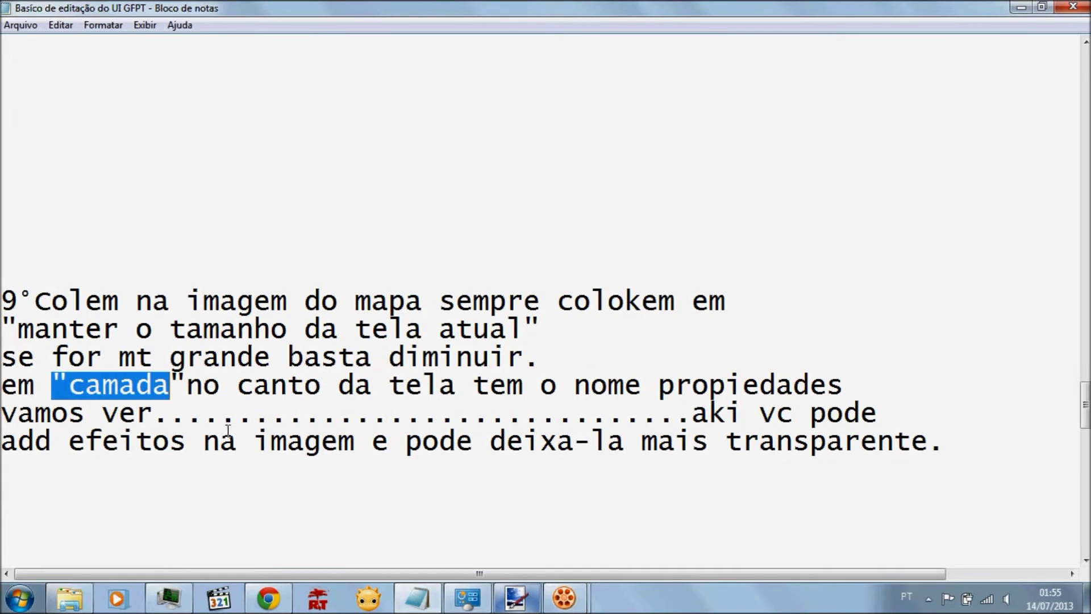
mouse_move(559, 591)
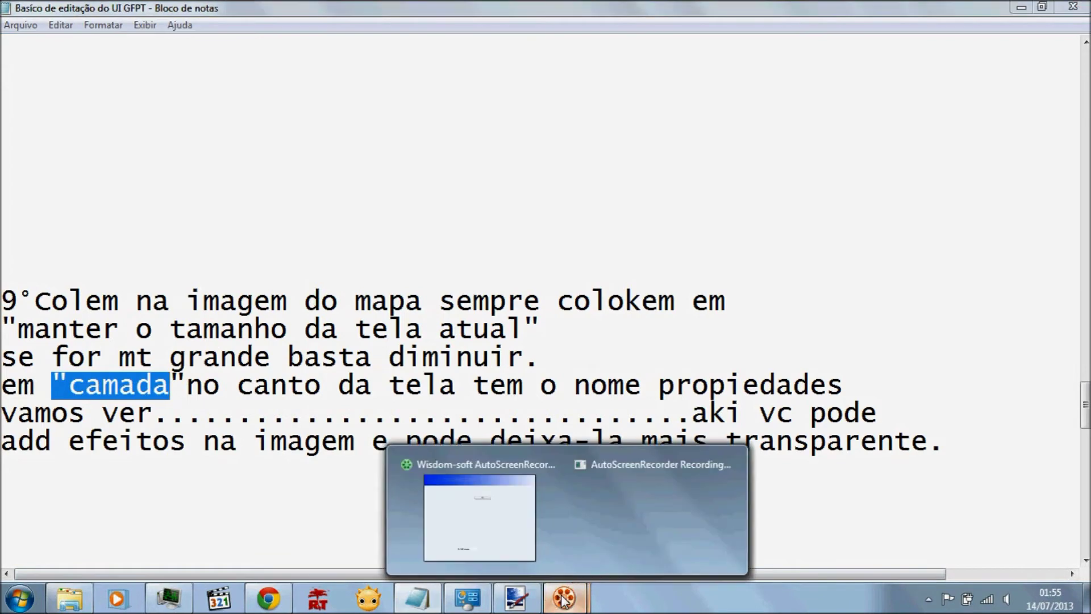
left_click(515, 595)
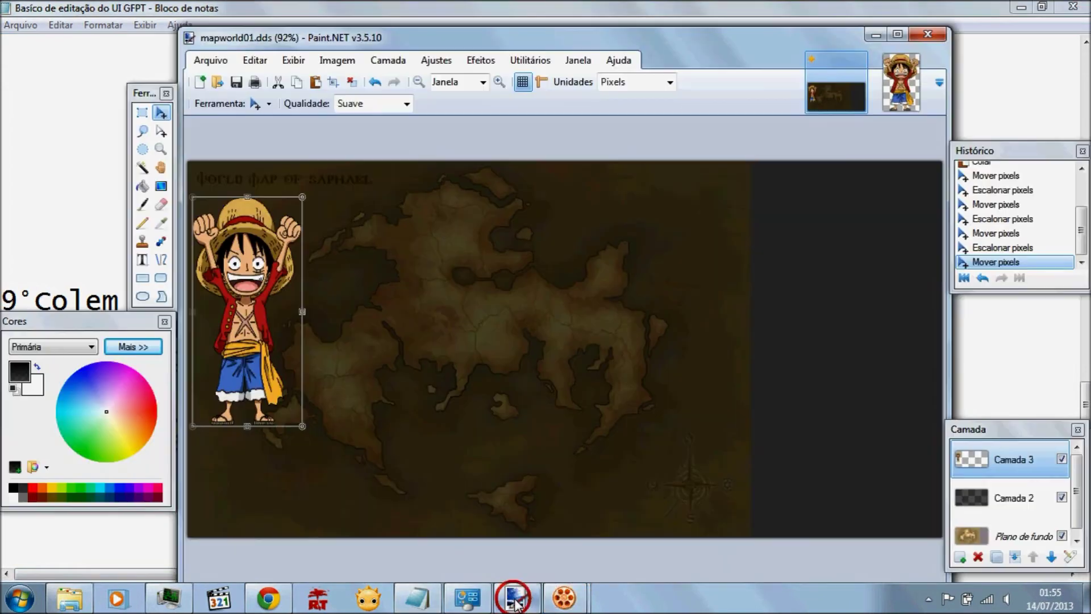
left_click(1070, 558)
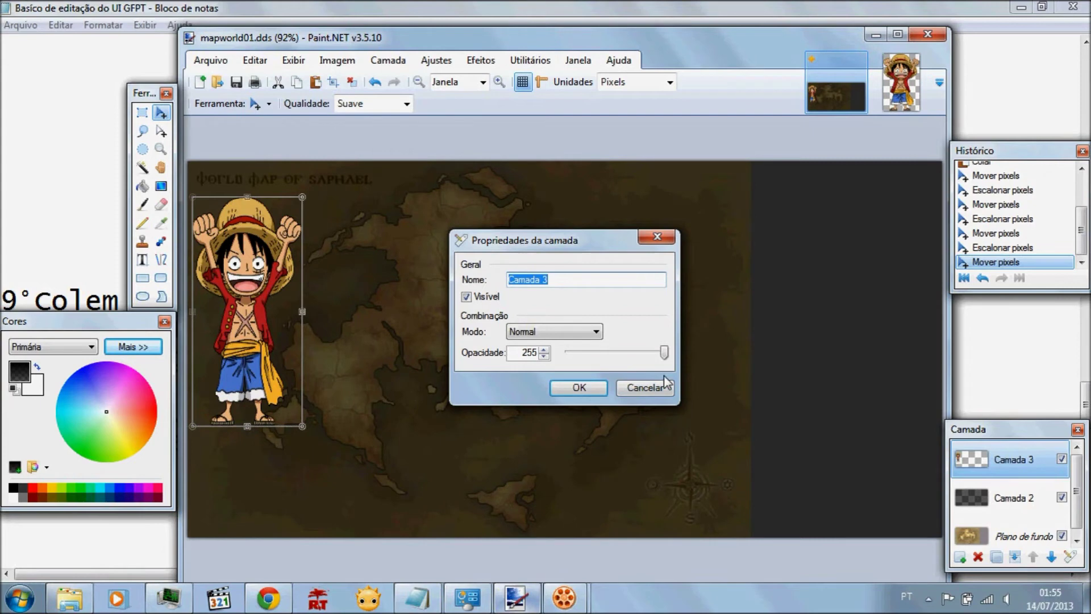
left_click_drag(664, 355, 605, 356)
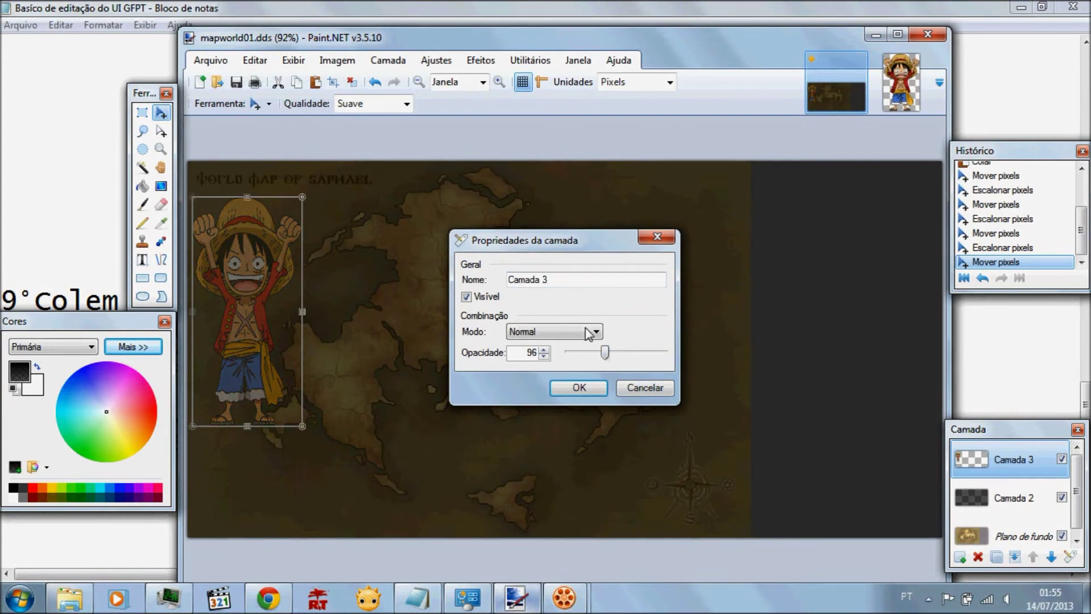
left_click_drag(528, 240, 720, 256)
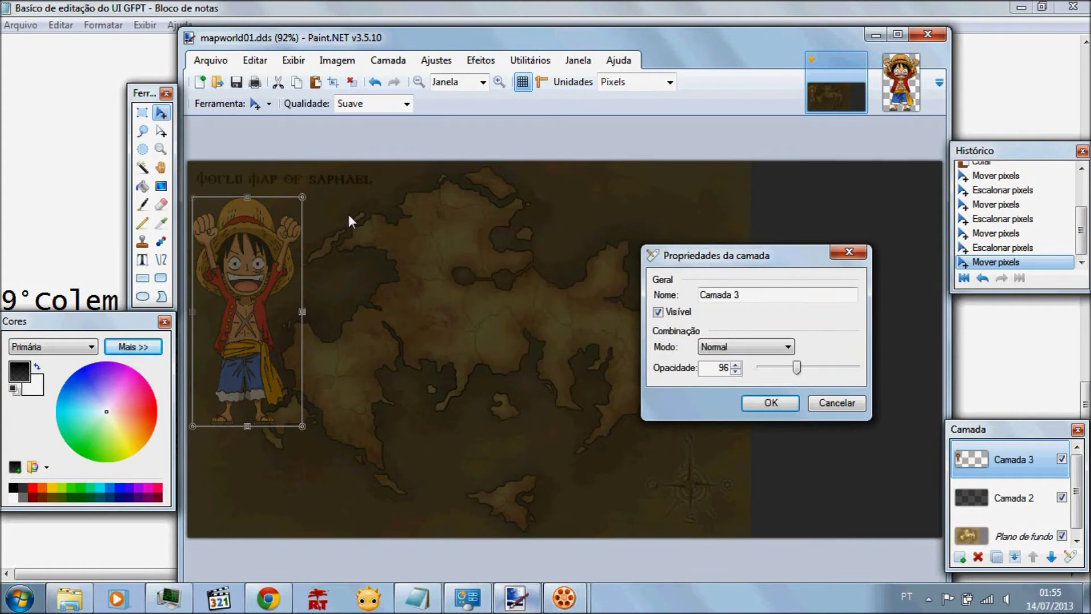
left_click_drag(796, 367, 821, 370)
Preview the available blend modes on Camada 3 and return the mode to Normal
left_click(774, 346)
left_click(777, 347)
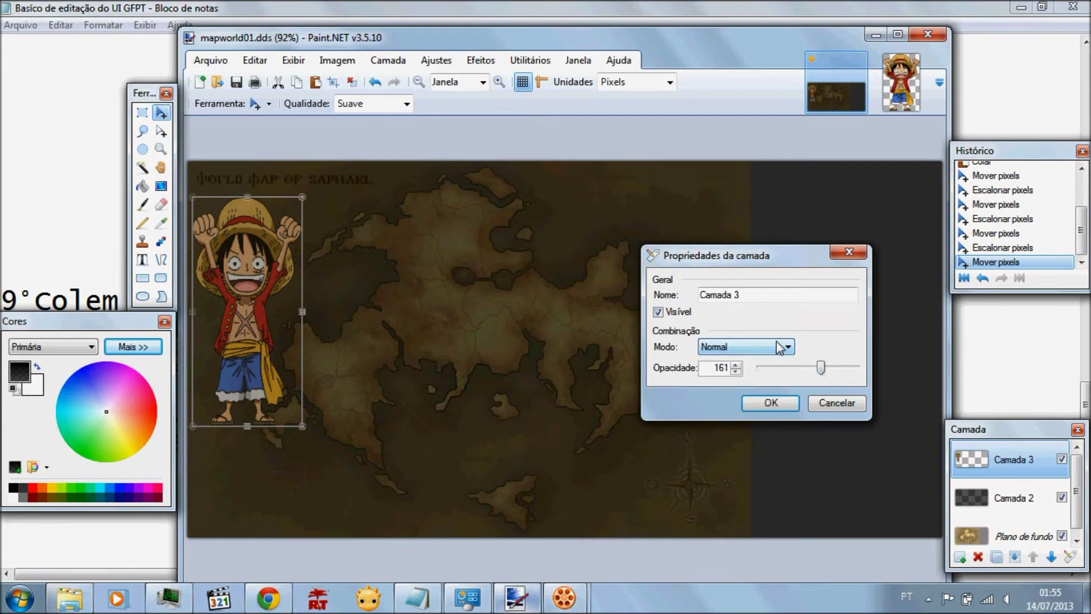
scroll(793, 348, "down", 1)
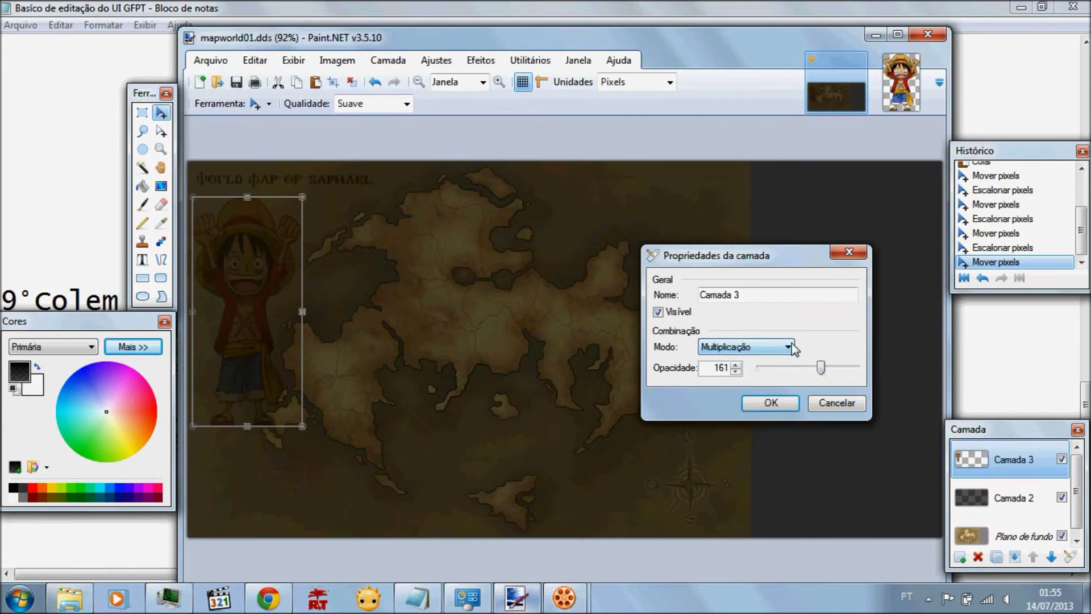
scroll(793, 348, "down", 1)
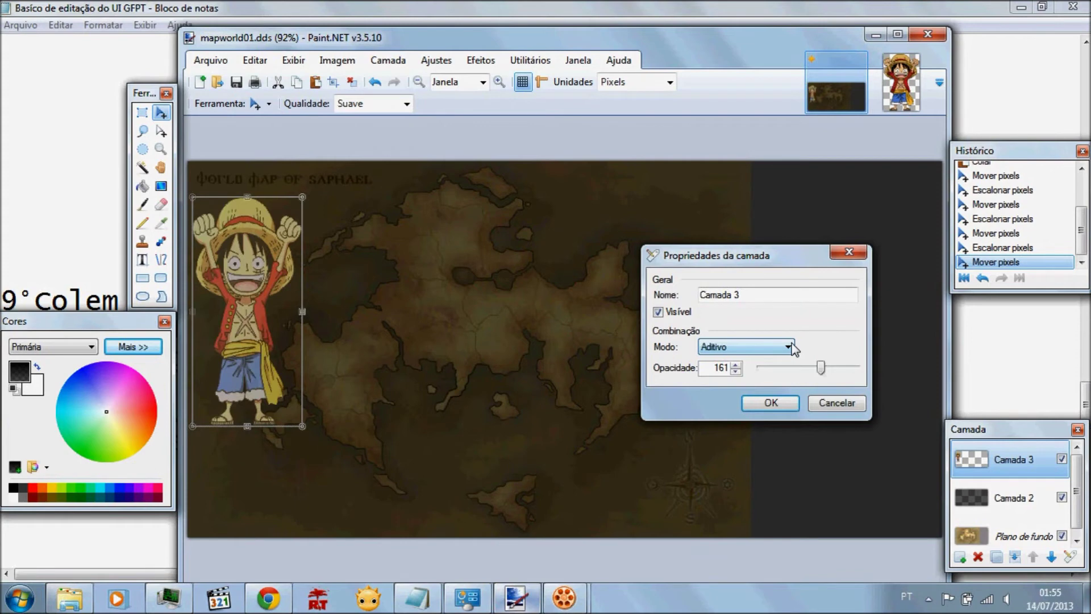
scroll(793, 349, "down", 2)
scroll(793, 348, "up", 1)
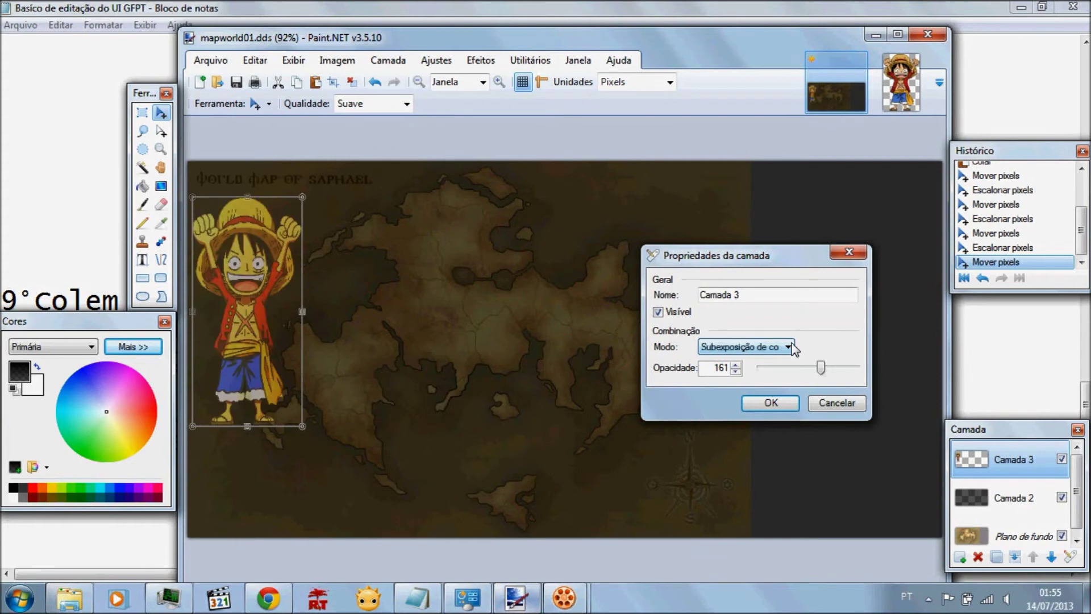
scroll(793, 348, "down", 3)
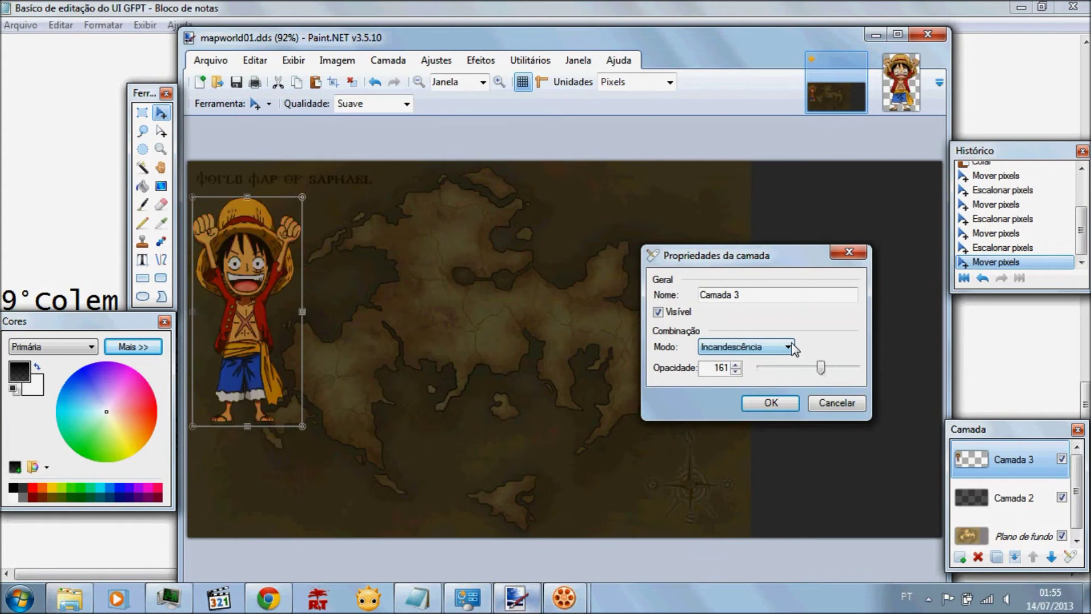
scroll(793, 349, "down", 1)
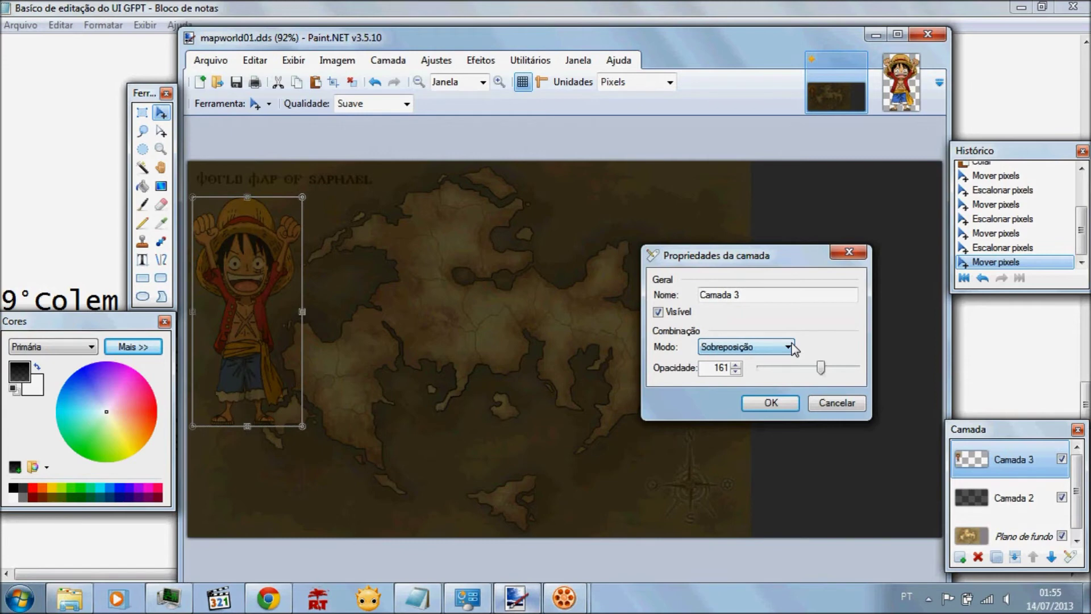
scroll(793, 348, "down", 2)
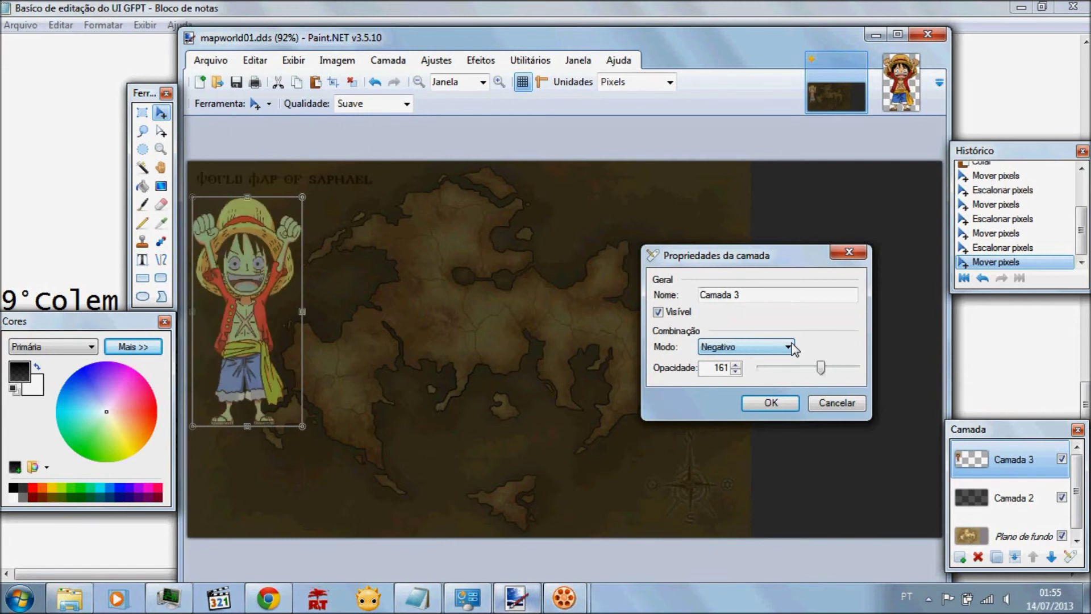
scroll(792, 346, "down", 3)
scroll(792, 346, "down", 1)
scroll(792, 343, "up", 4)
scroll(792, 343, "up", 9)
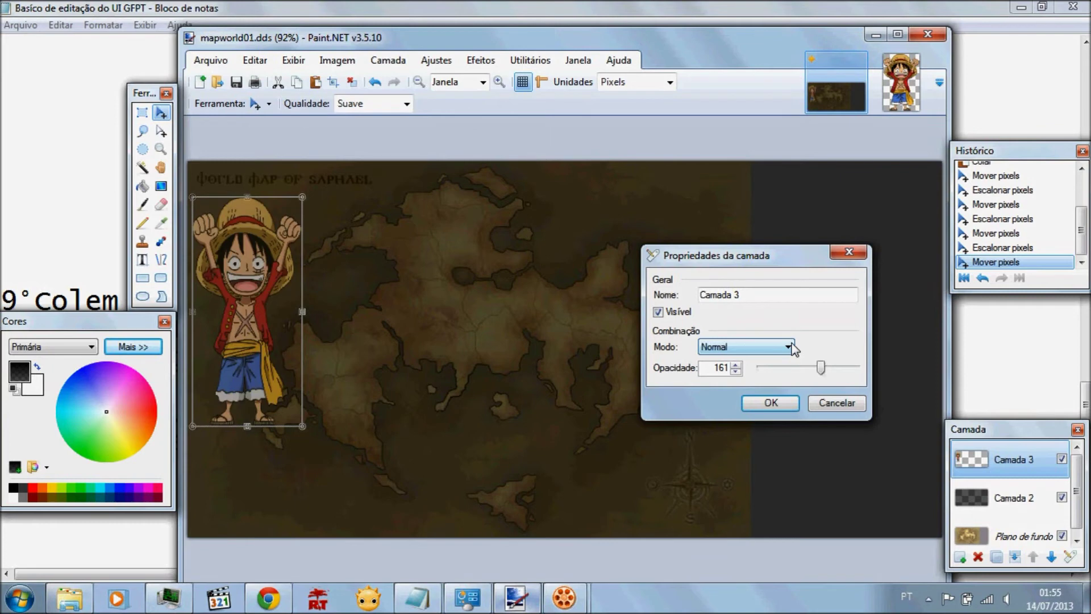
Set the blend mode of Camada 3 to Sobreposição and its opacity to 251, and apply the layer properties
scroll(793, 348, "down", 5)
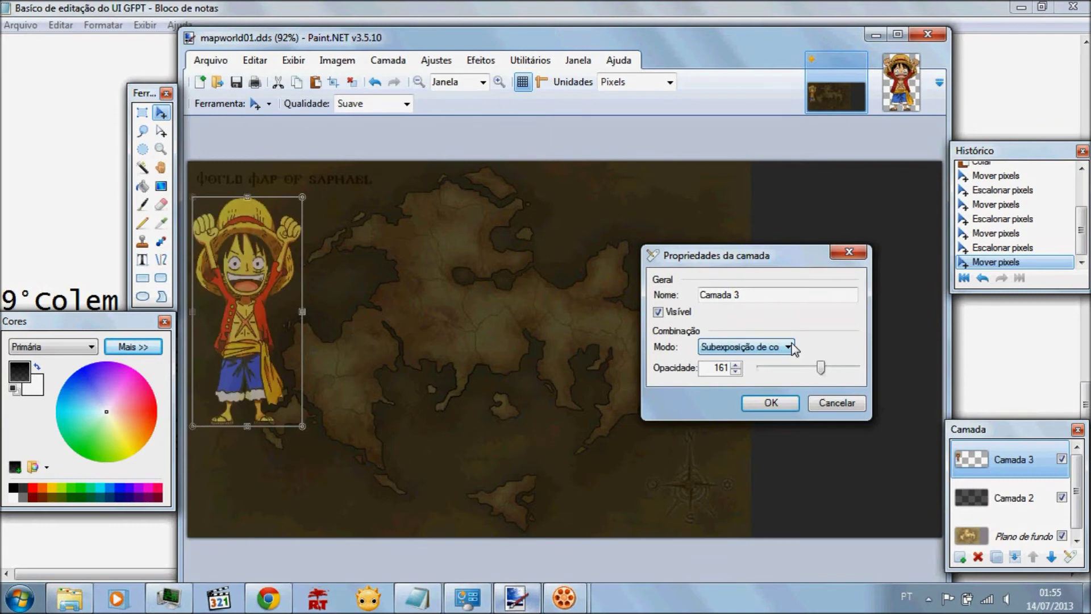
scroll(793, 347, "down", 2)
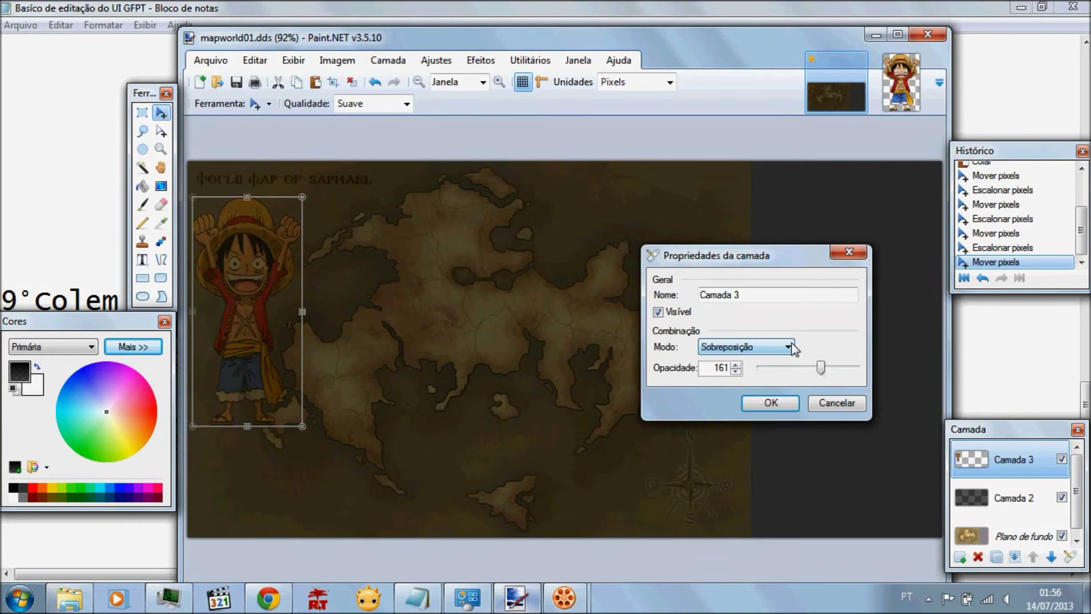
left_click_drag(820, 368, 852, 369)
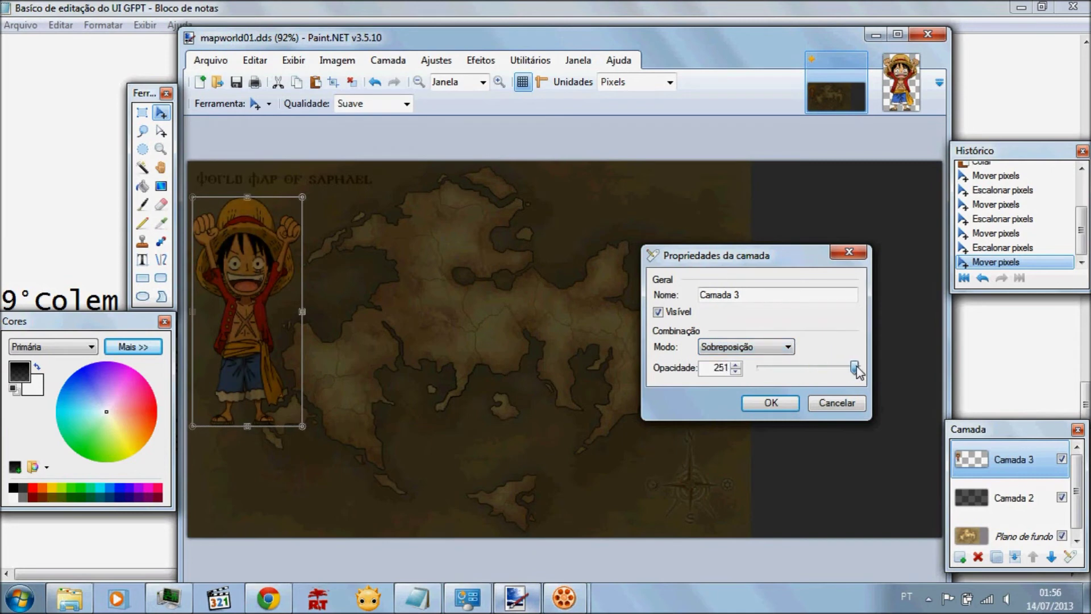
left_click(771, 403)
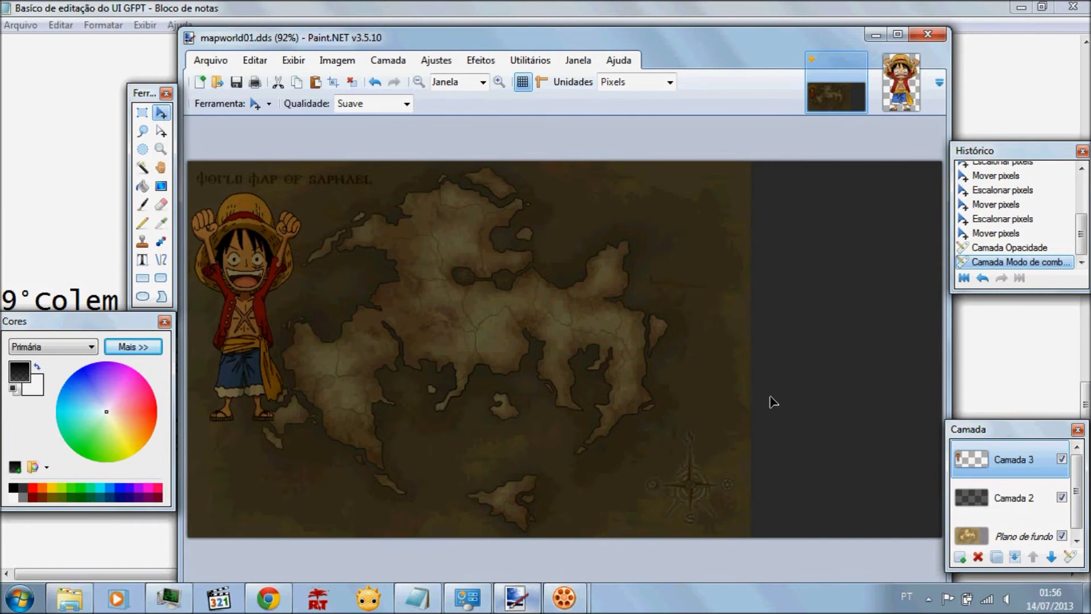
left_click(772, 402)
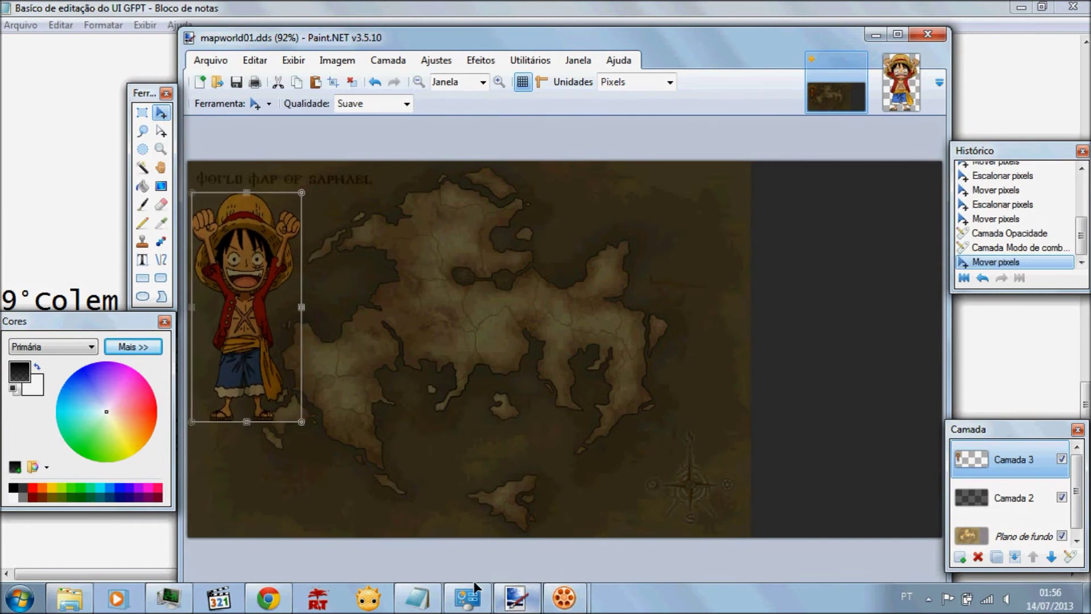
Switch to the Notepad notes and read step 9's note on effects and transparency and the opening of step 10 on saving
left_click(425, 597)
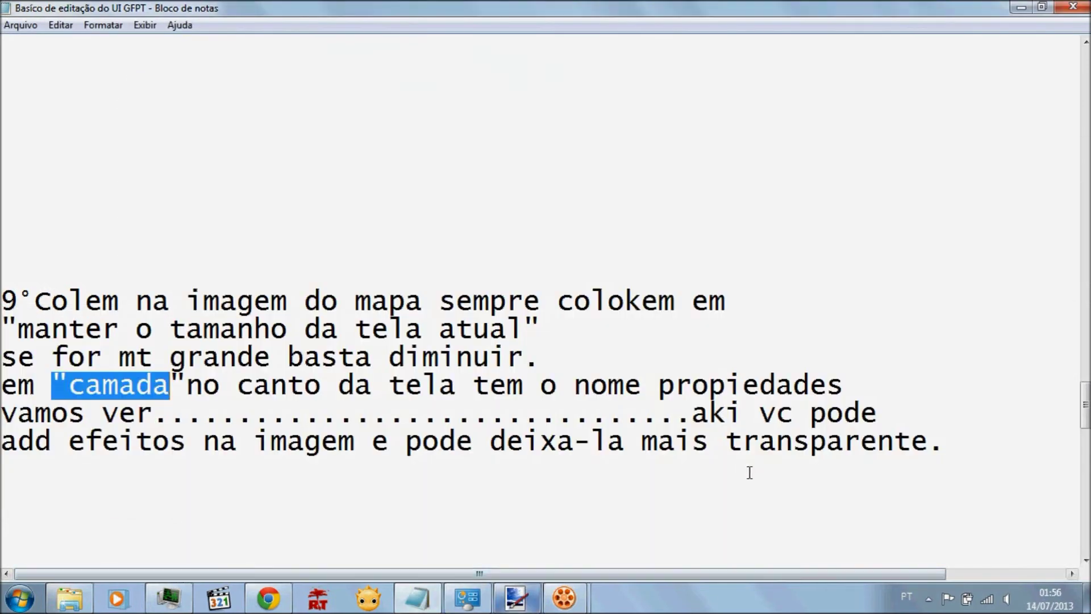
left_click_drag(943, 447, 770, 445)
left_click(630, 471)
left_click_drag(617, 471, 542, 445)
left_click(800, 471)
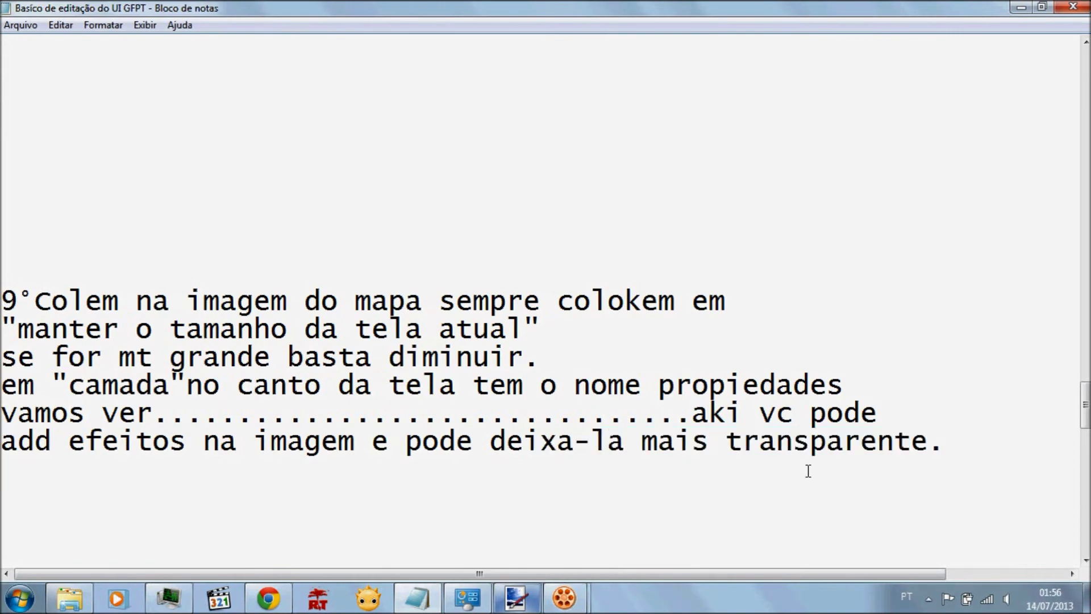
left_click_drag(1085, 404, 1085, 469)
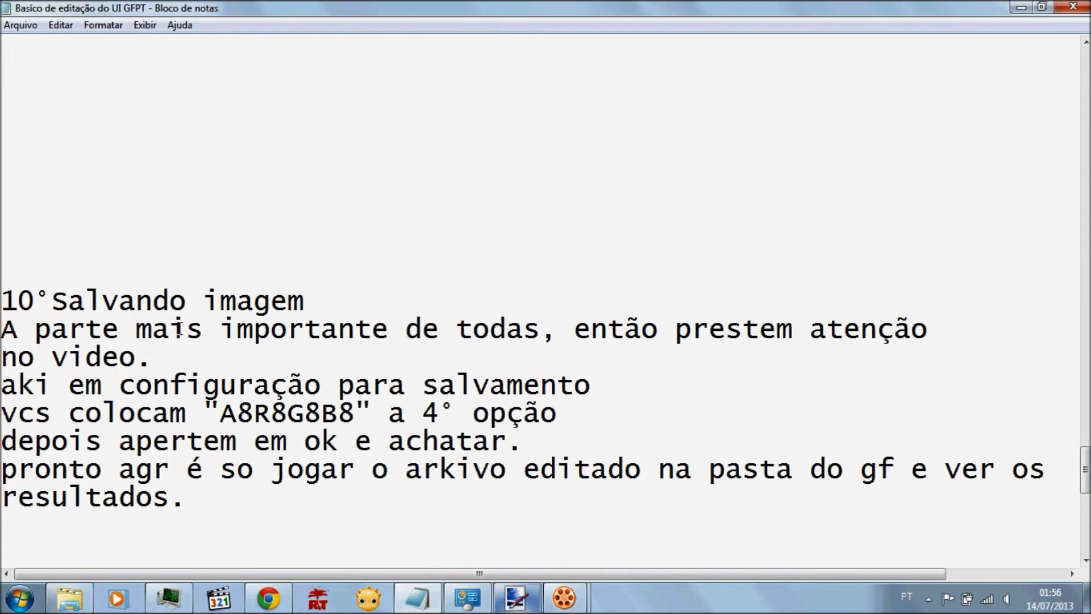
left_click_drag(17, 330, 931, 353)
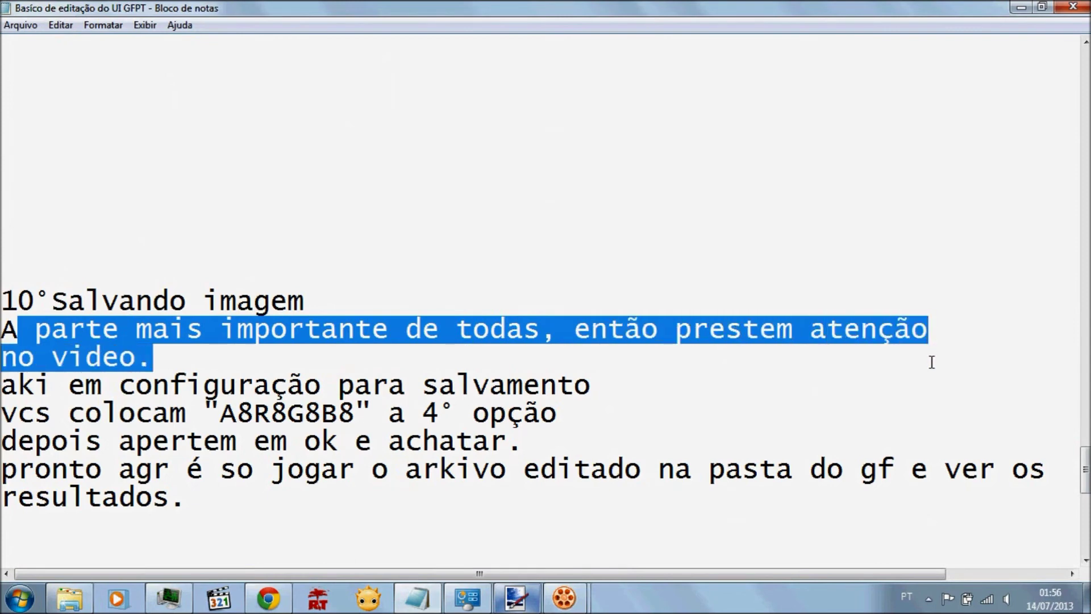
left_click(707, 358)
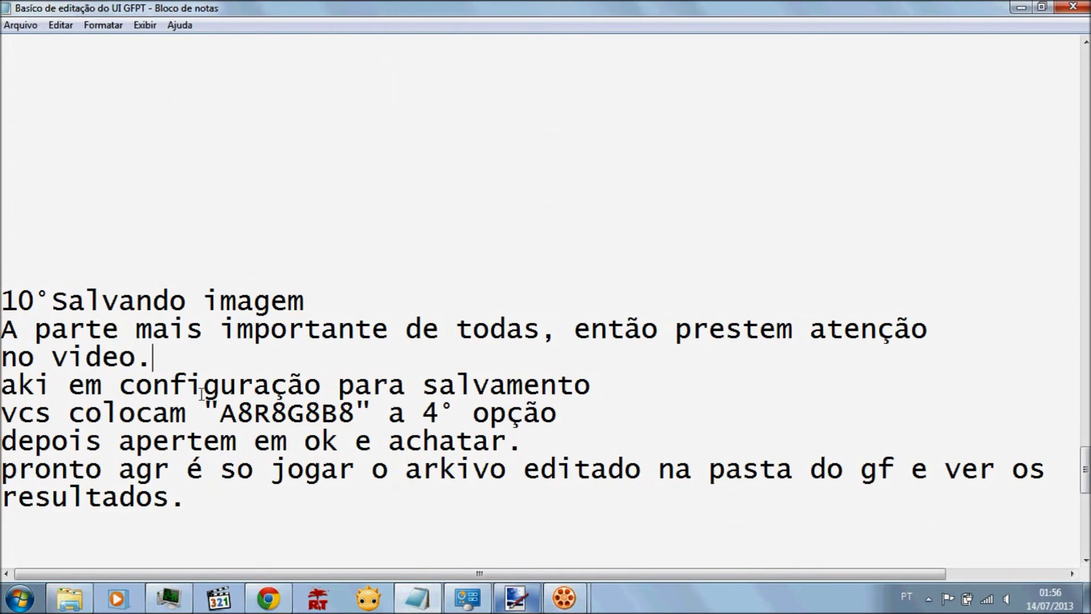
Switch to Paint.NET and start saving the map under a new location, choosing the Desktop and the DirectDraw Surface (DDS) file type
left_click(514, 598)
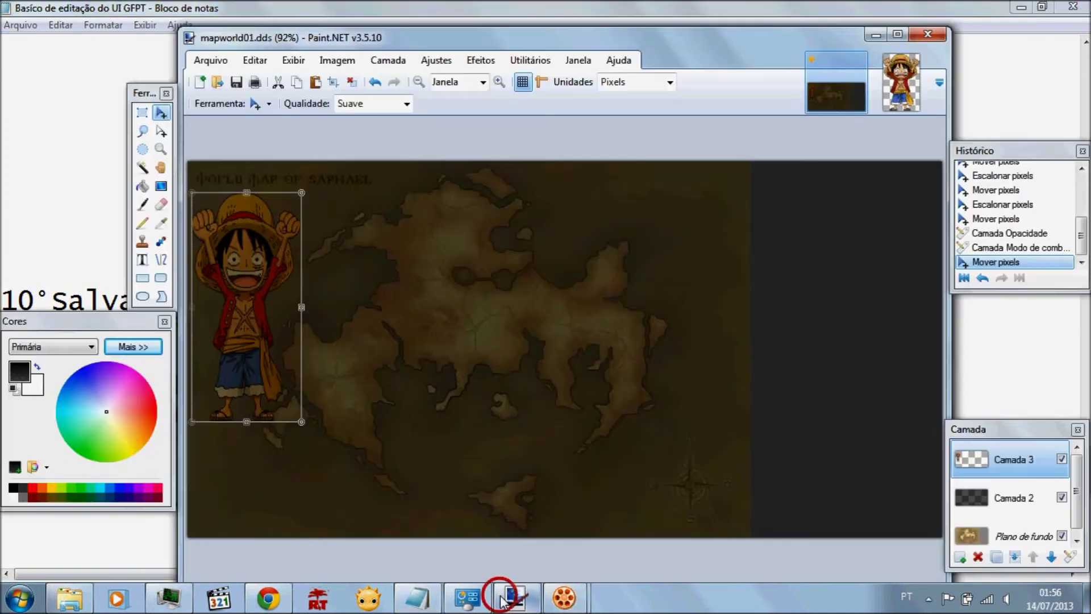
left_click(210, 63)
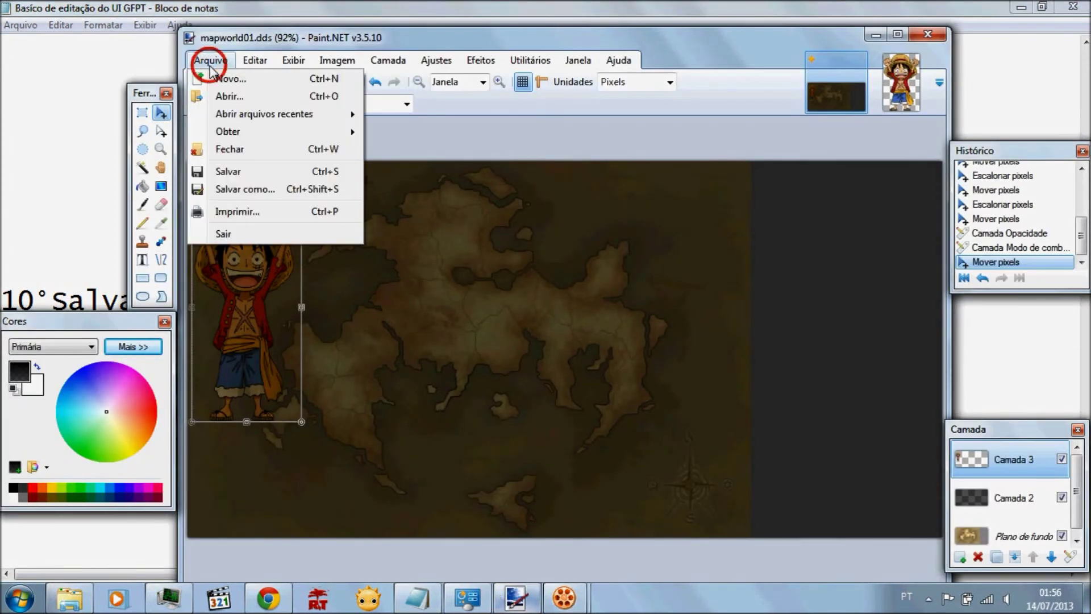
left_click(251, 189)
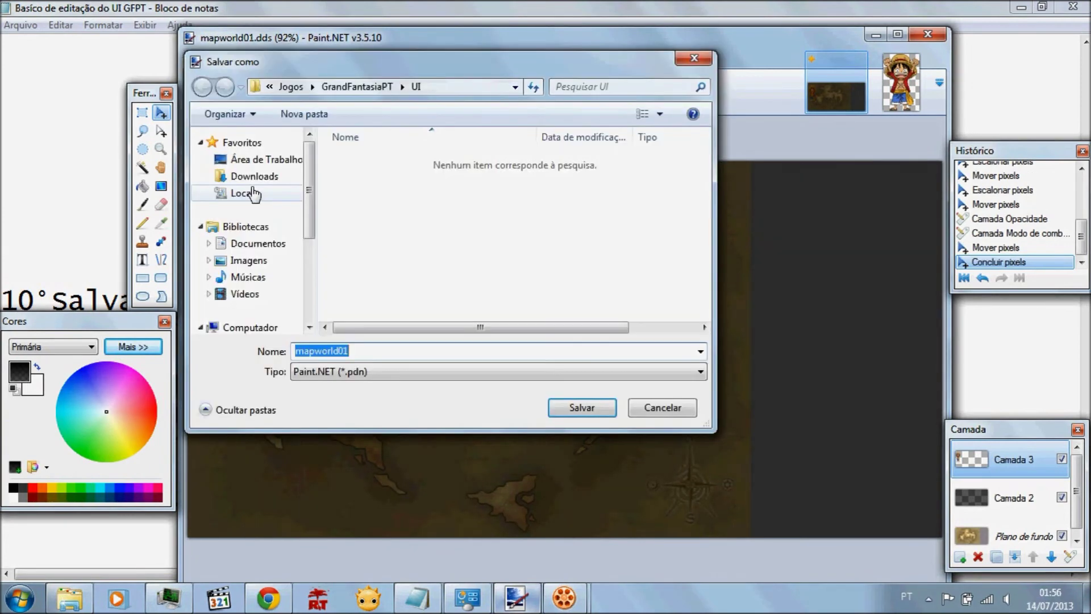
left_click(273, 161)
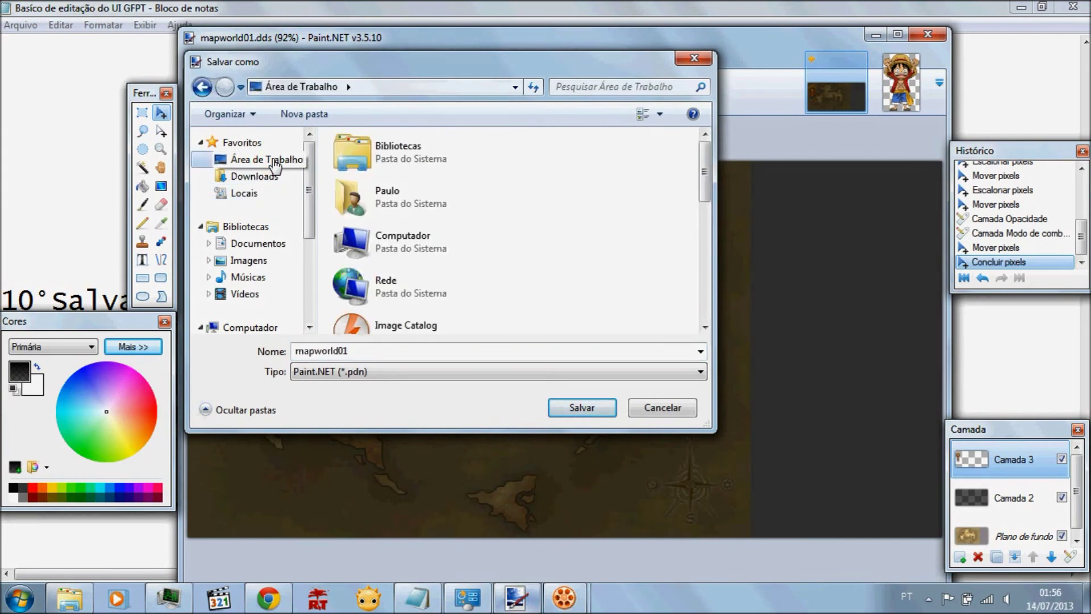
left_click(671, 370)
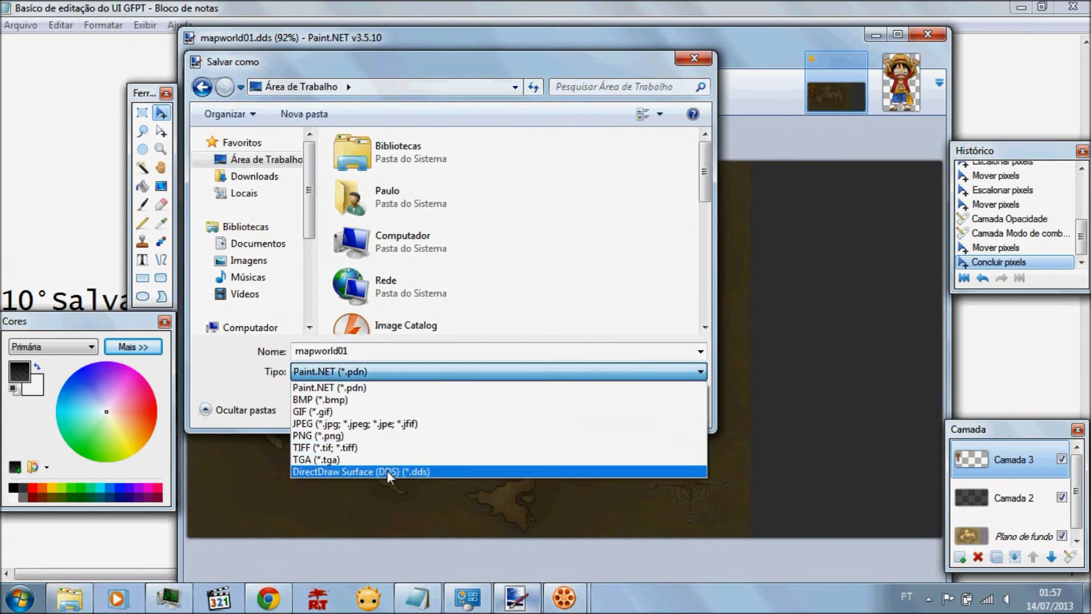
left_click(417, 470)
Check the Desktop for existing files, enter mapworld01.dds as the file name, and continue to the save configuration
left_click_drag(707, 182, 704, 335)
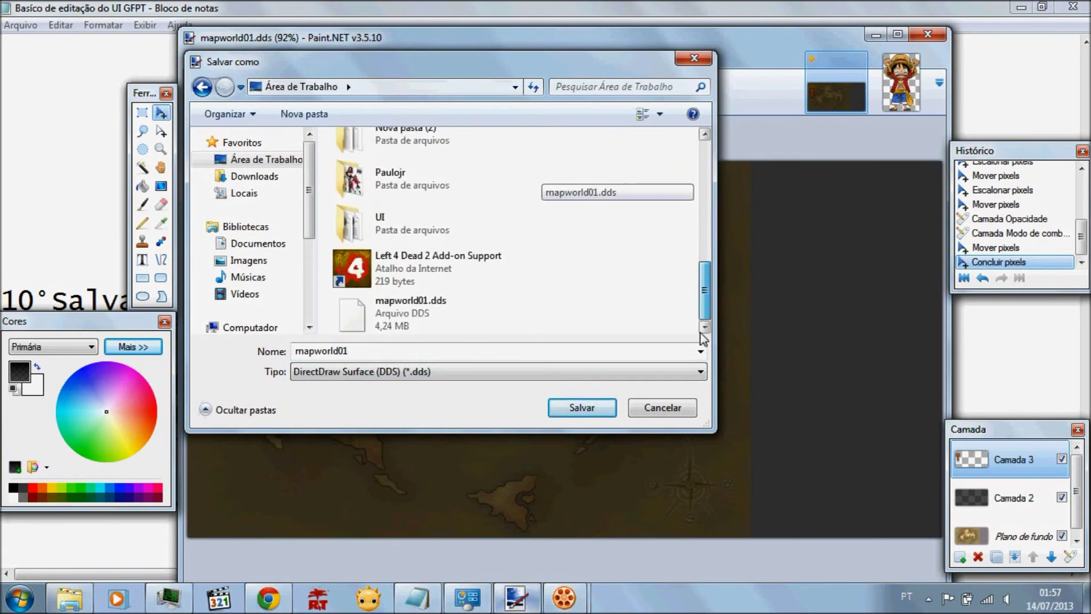
left_click_drag(705, 291, 694, 162)
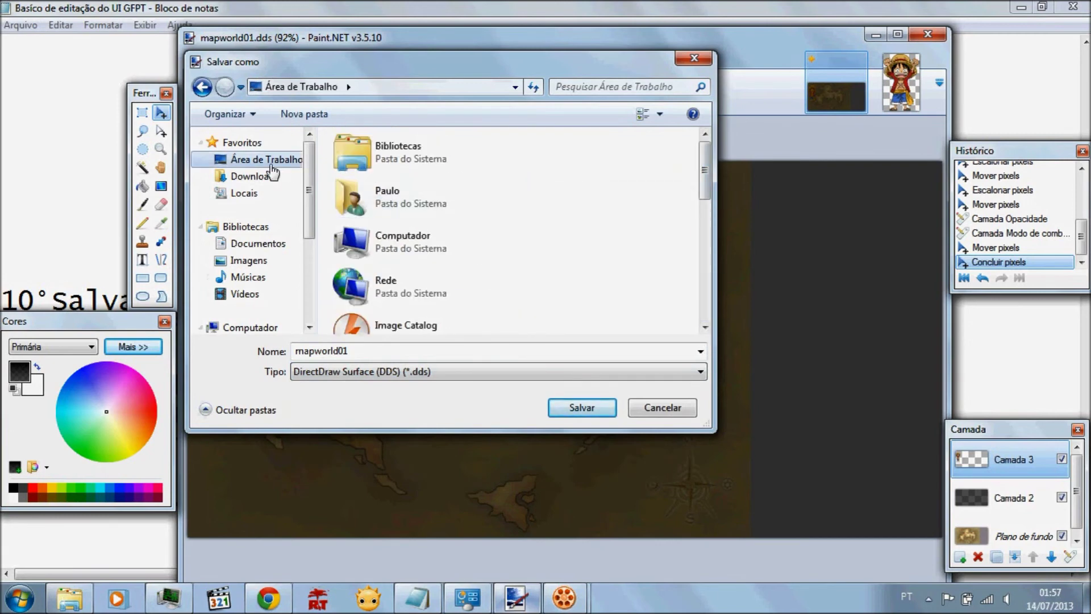
double_click(551, 356)
left_click(551, 356)
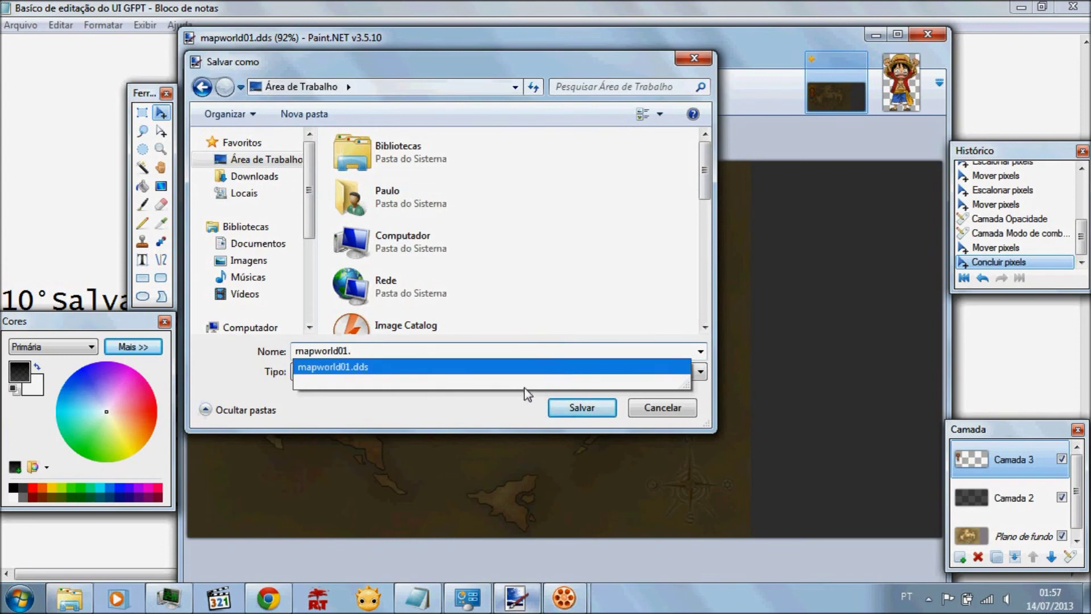
left_click(573, 408)
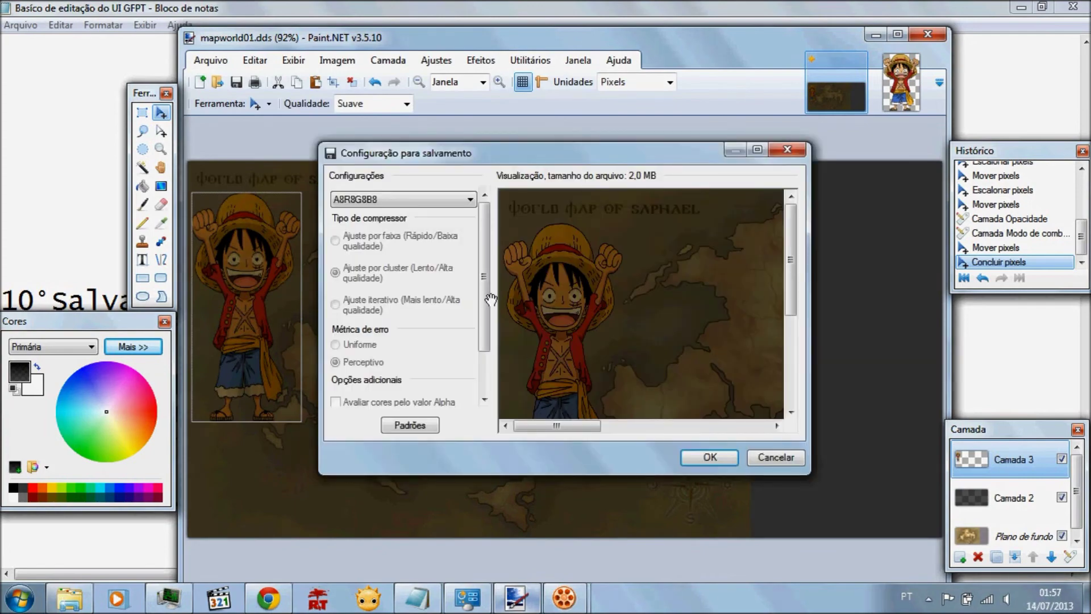
Read the save configuration instructions in step 10 of the Notepad notes, and choose the A8R8G8B8 format for the DDS file in Paint.NET
left_click(418, 598)
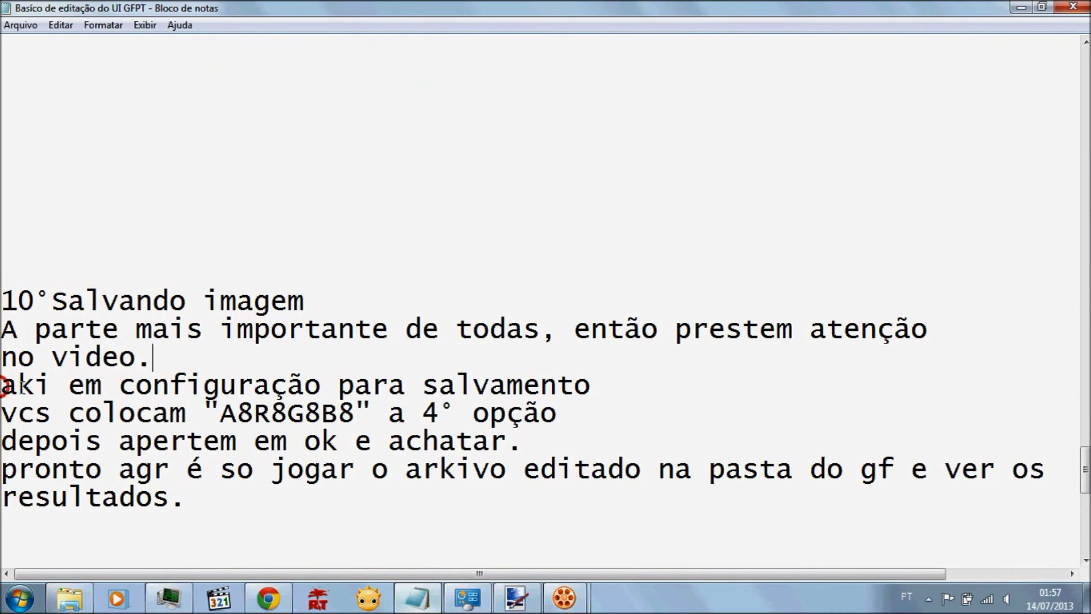
left_click_drag(119, 386, 465, 388)
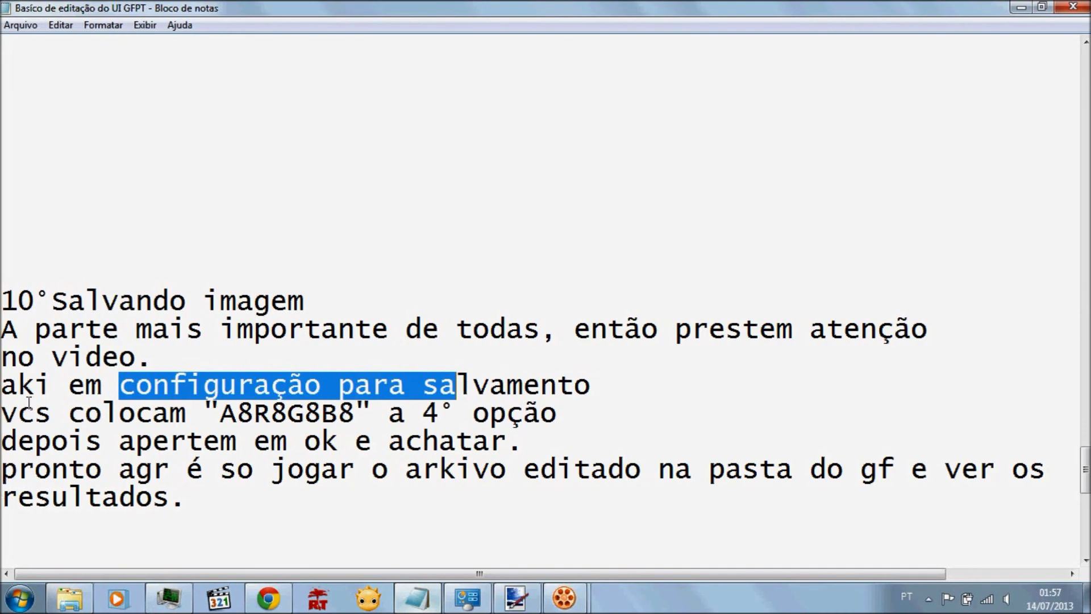
left_click_drag(101, 399, 569, 411)
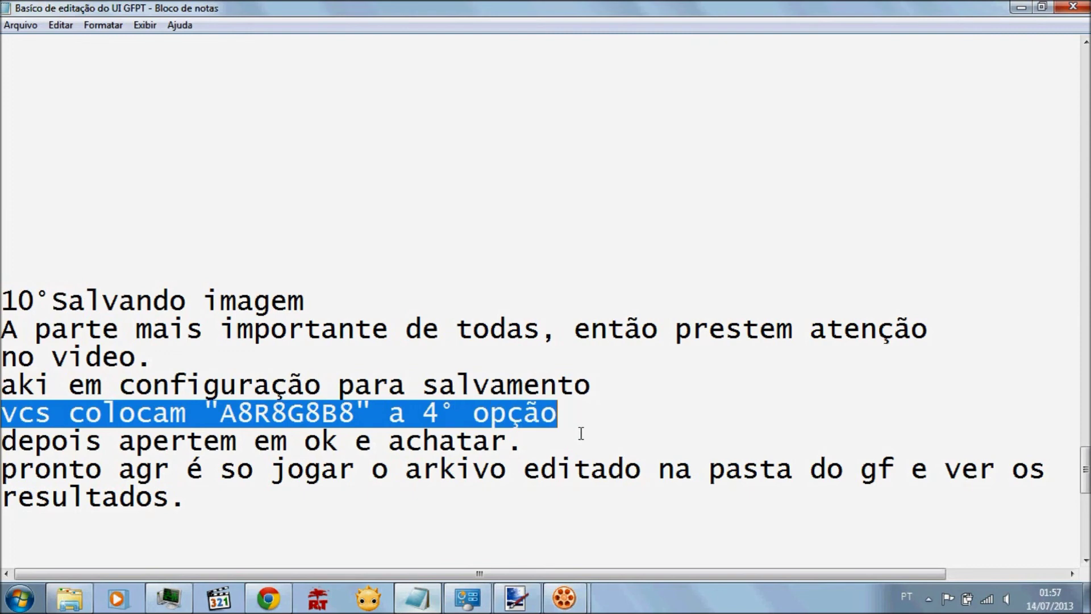
left_click_drag(558, 447, 10, 442)
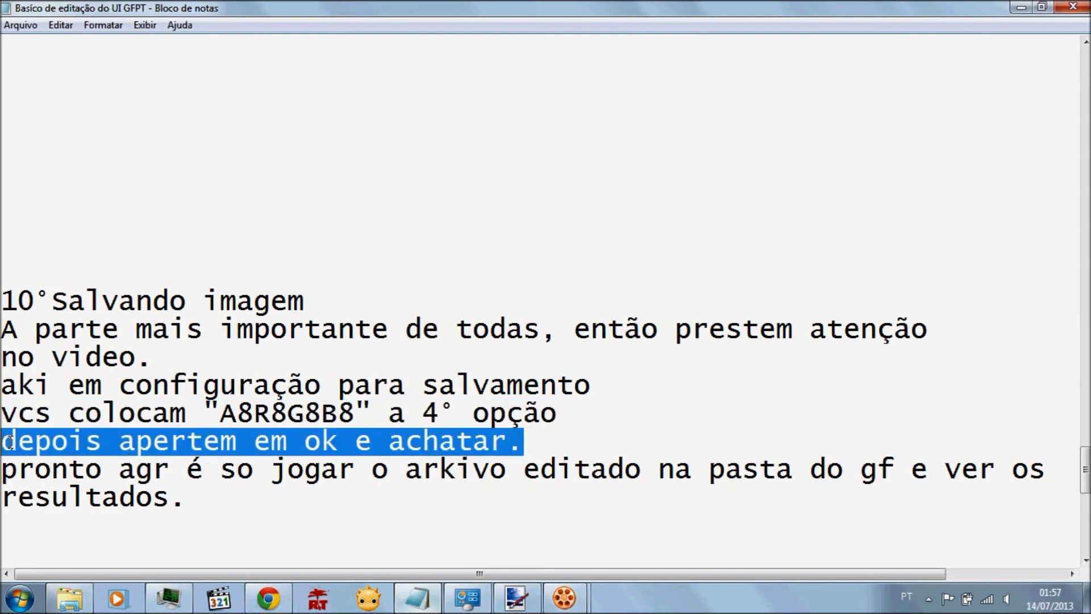
left_click(268, 526)
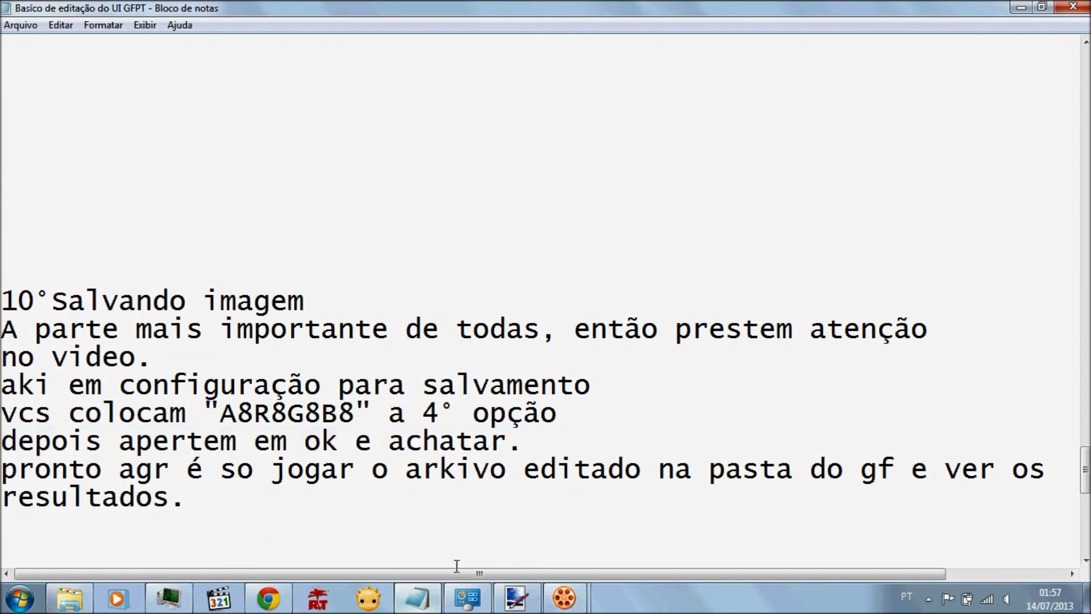
left_click(515, 597)
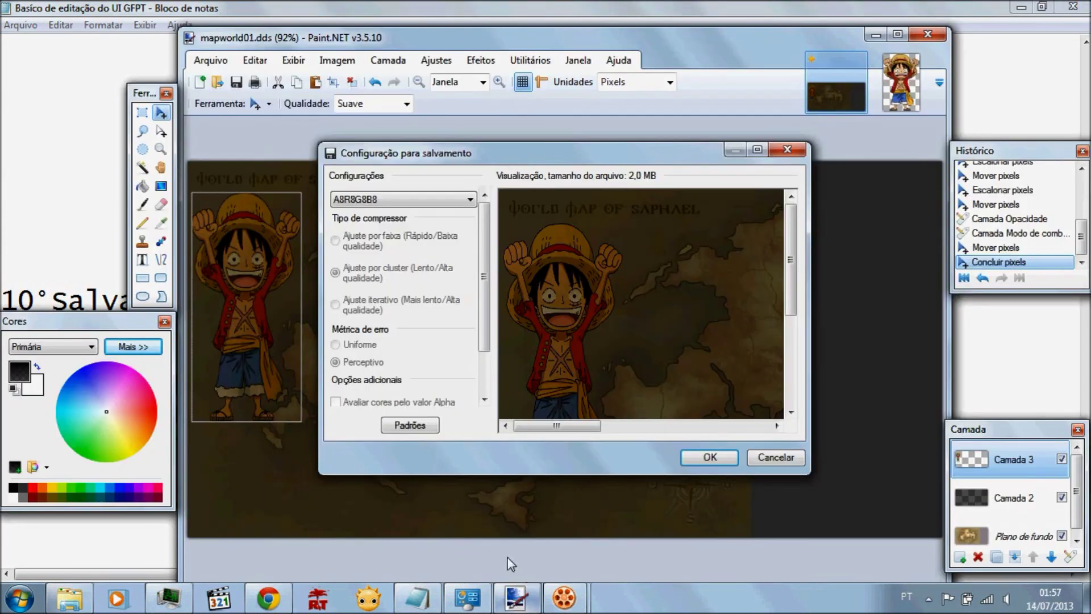
left_click(469, 199)
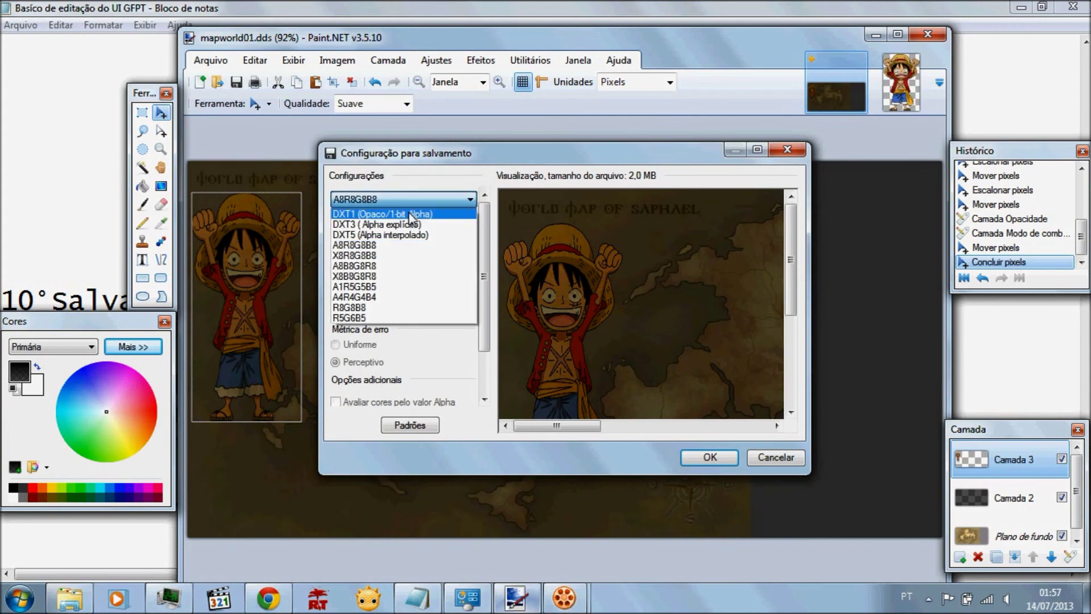
left_click(405, 245)
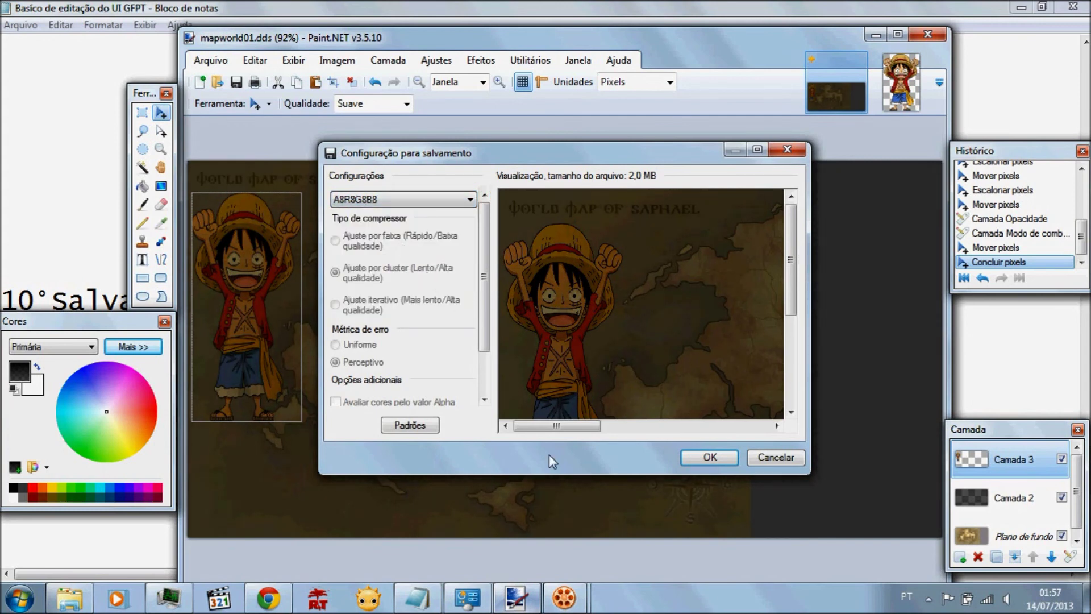
Accept the A8R8G8B8 save configuration and flatten the map's layers to finish saving the DDS file
left_click(695, 456)
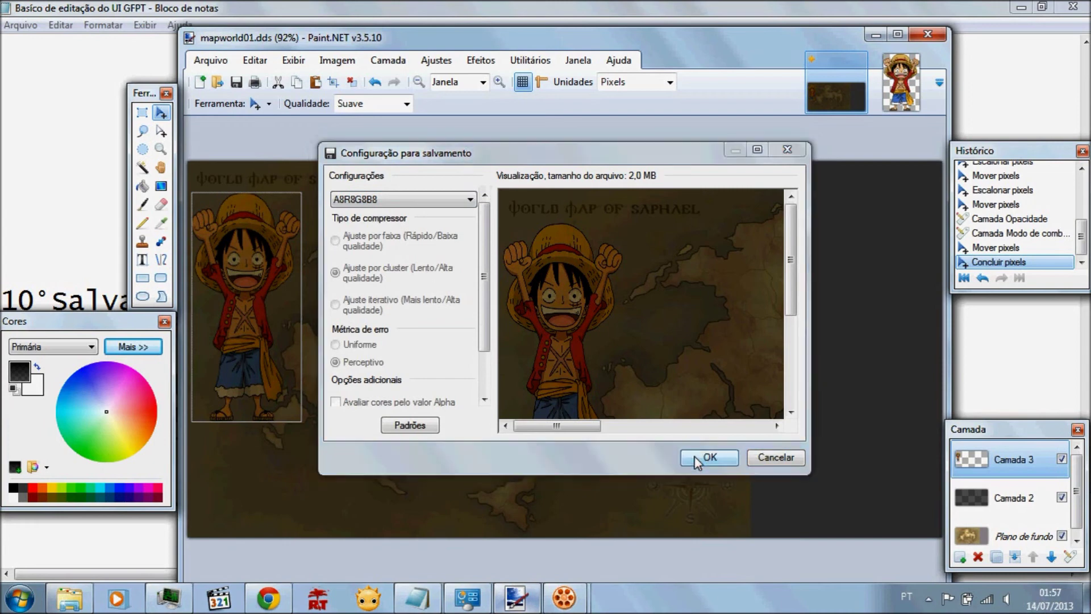
left_click(548, 336)
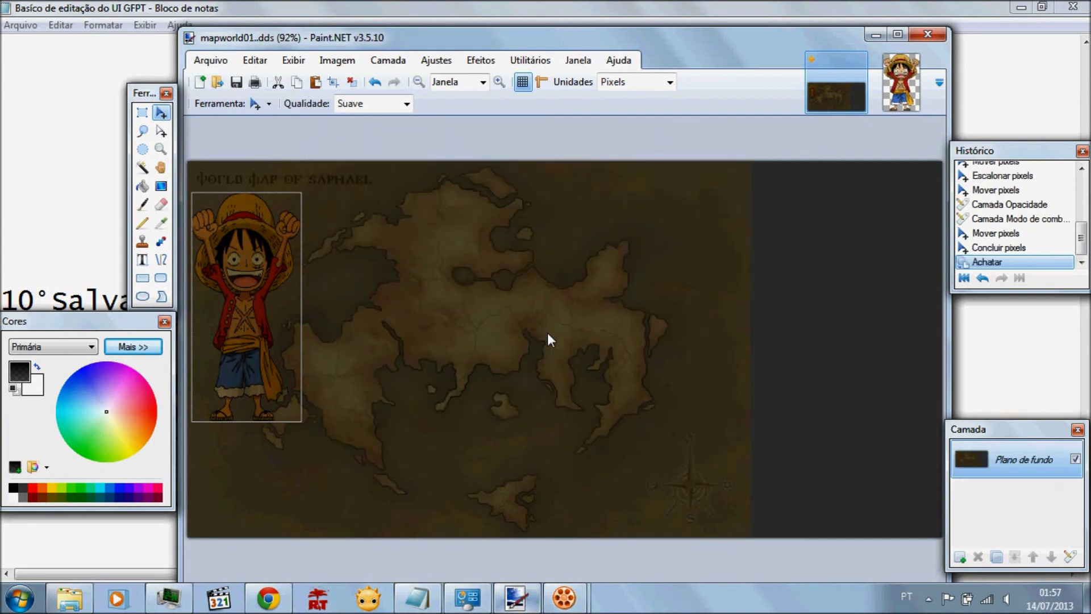
Read the last line of step 10 in the Notepad notes about putting the edited file in the game folder, and close Paint.NET
left_click(472, 4)
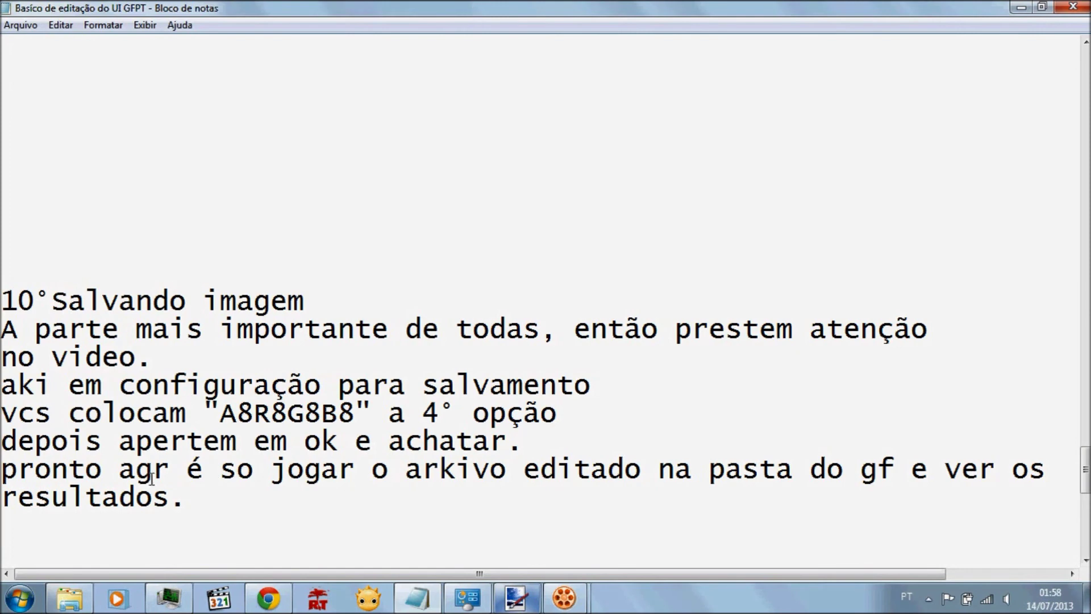
left_click_drag(221, 469, 1007, 527)
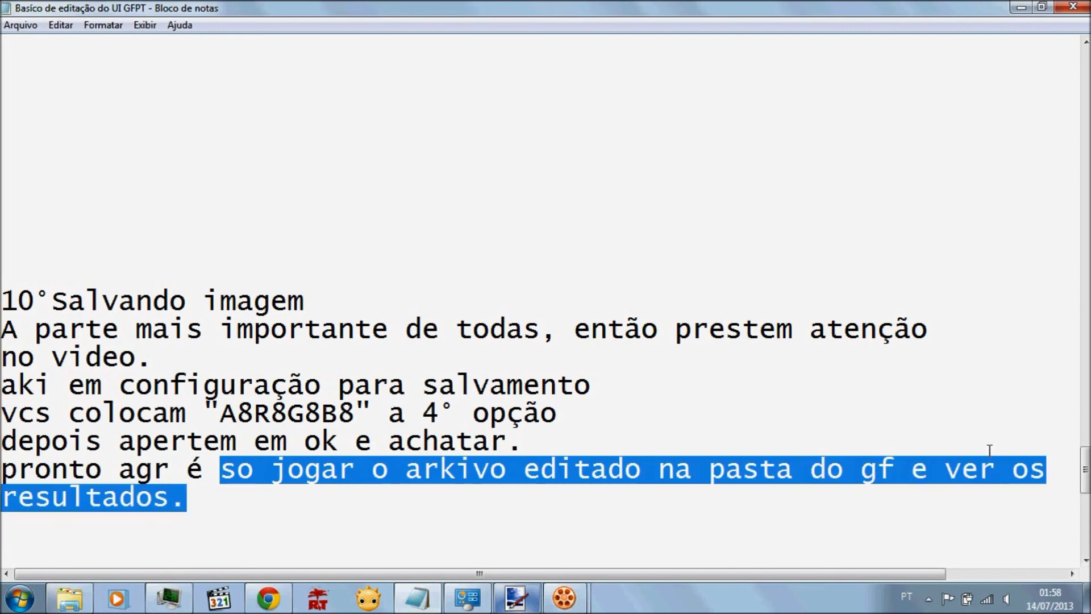
left_click(1021, 7)
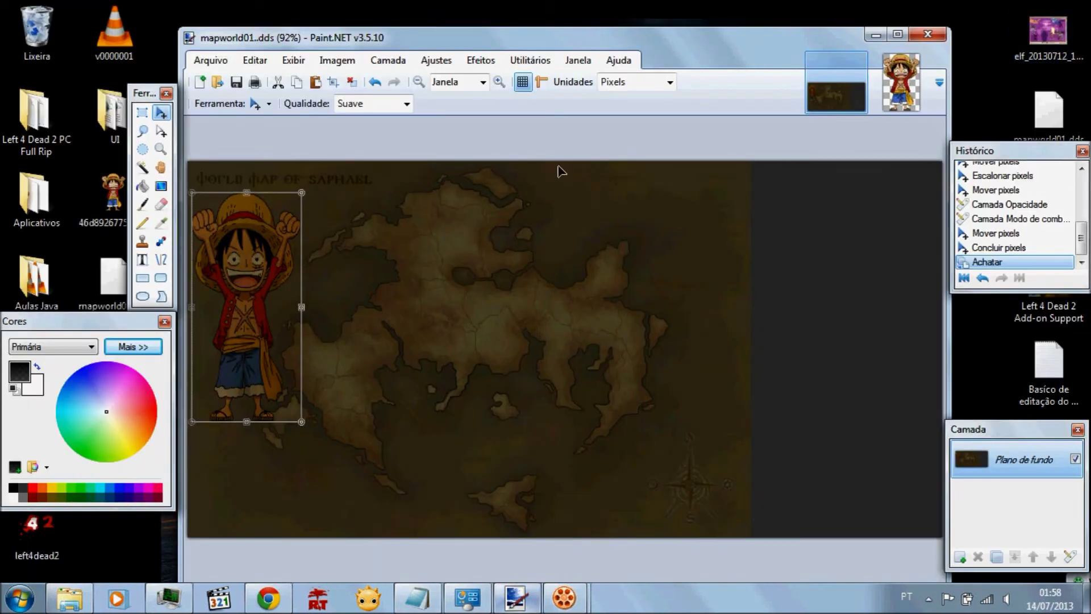
left_click(928, 36)
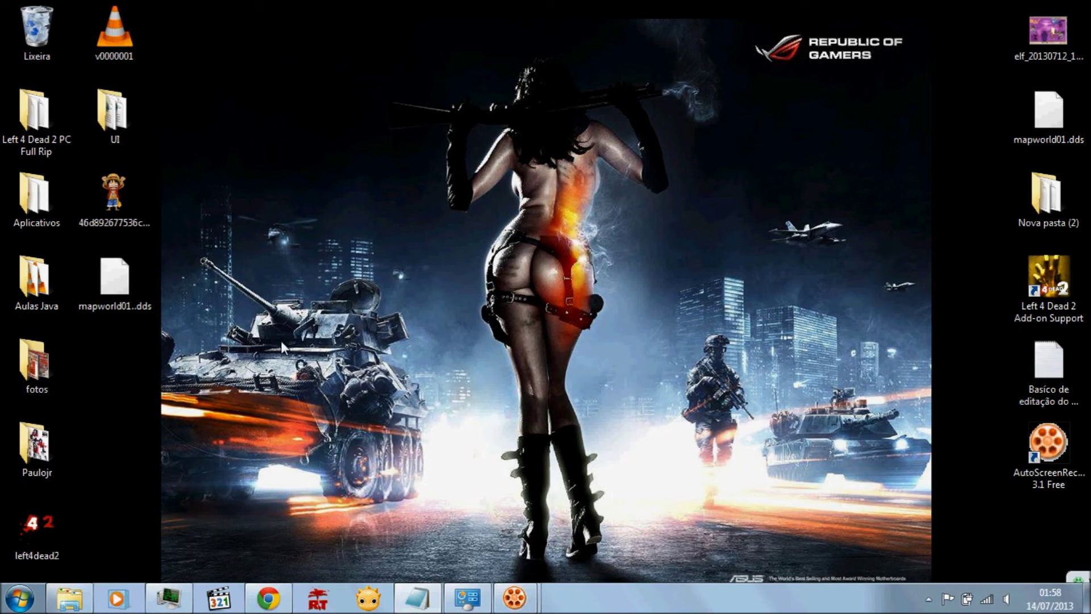
Open the Jogos folder, found under Animes, Series, Filmes e Jogos in the personal folder on the Desktop
left_click(134, 292)
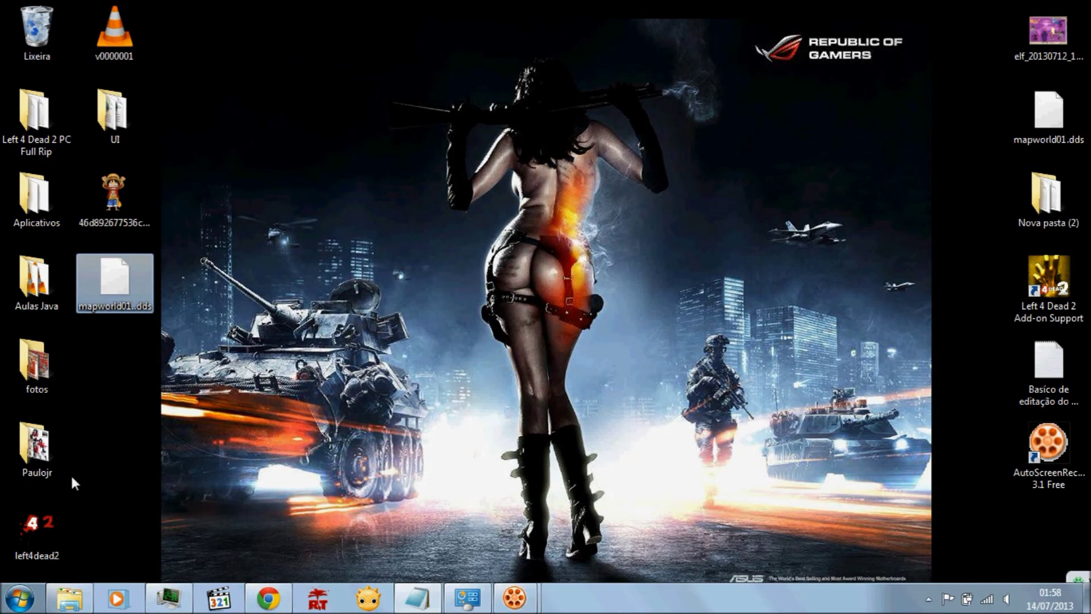
left_click(43, 456)
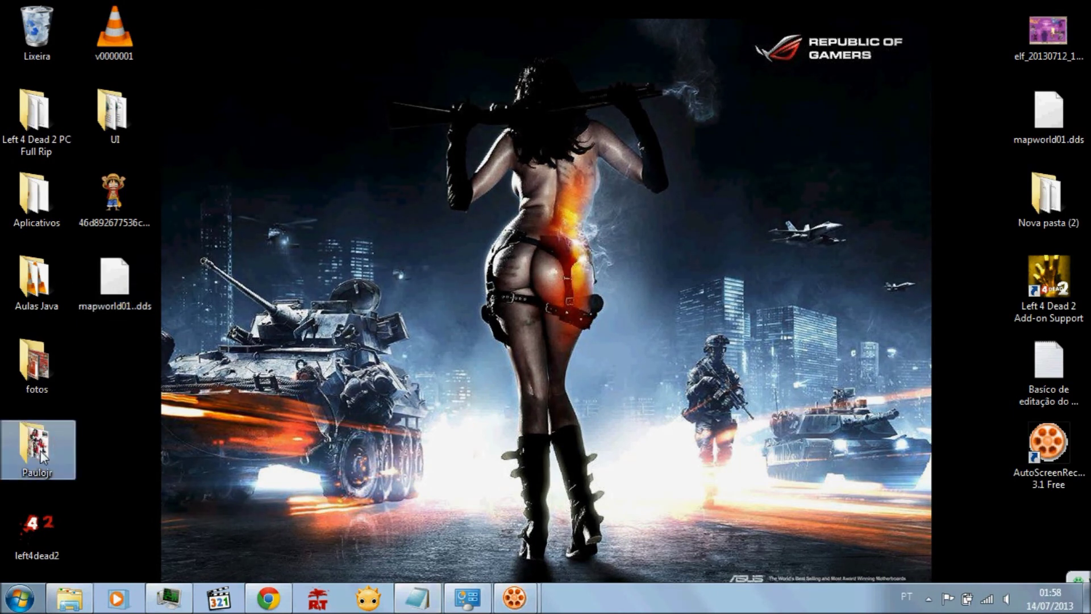
double_click(76, 458)
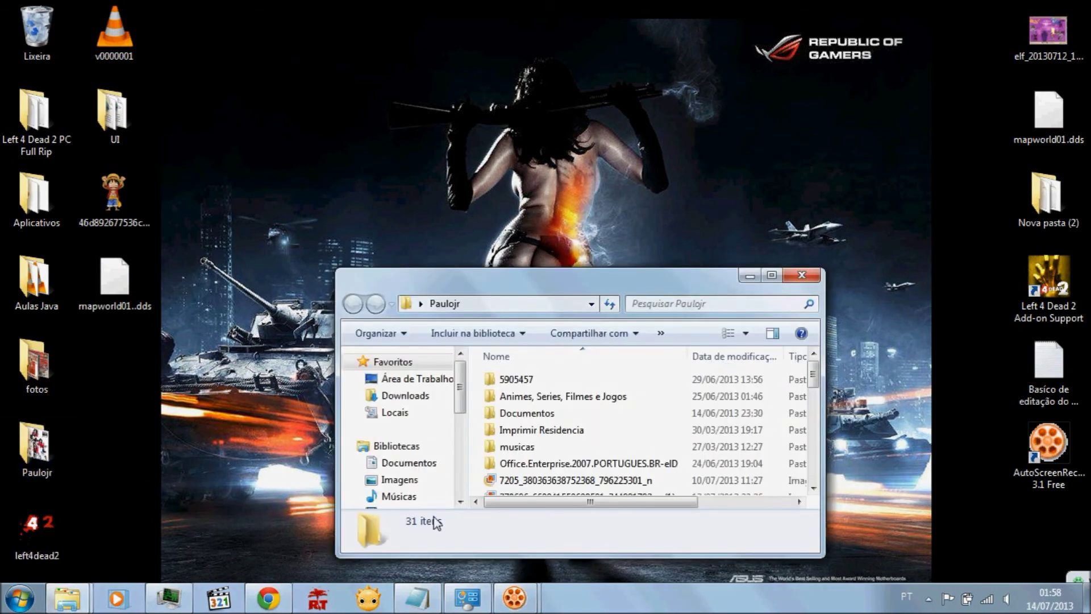
double_click(553, 396)
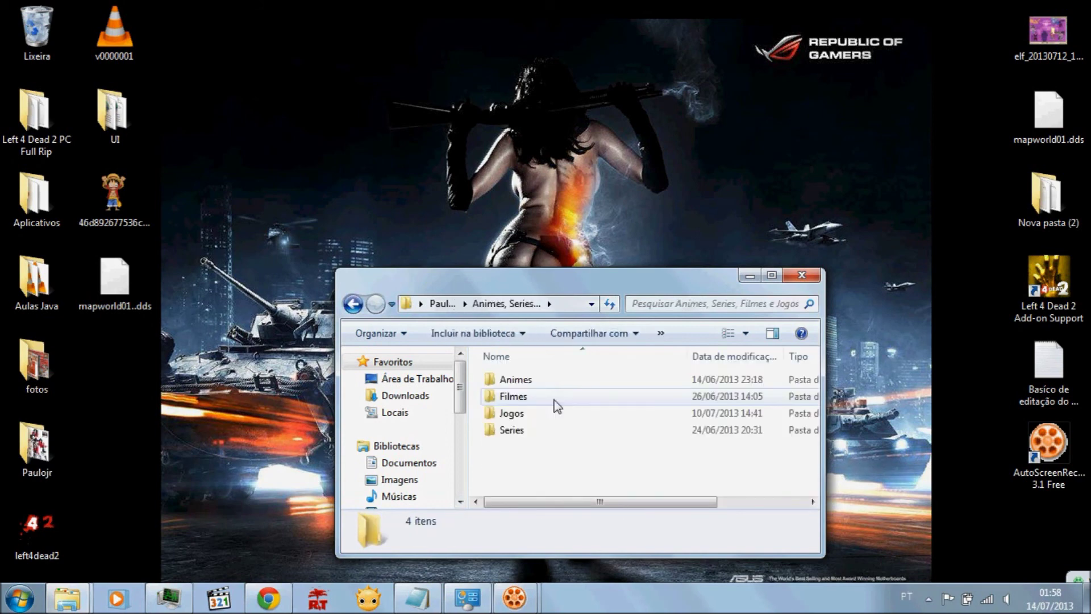
left_click(536, 417)
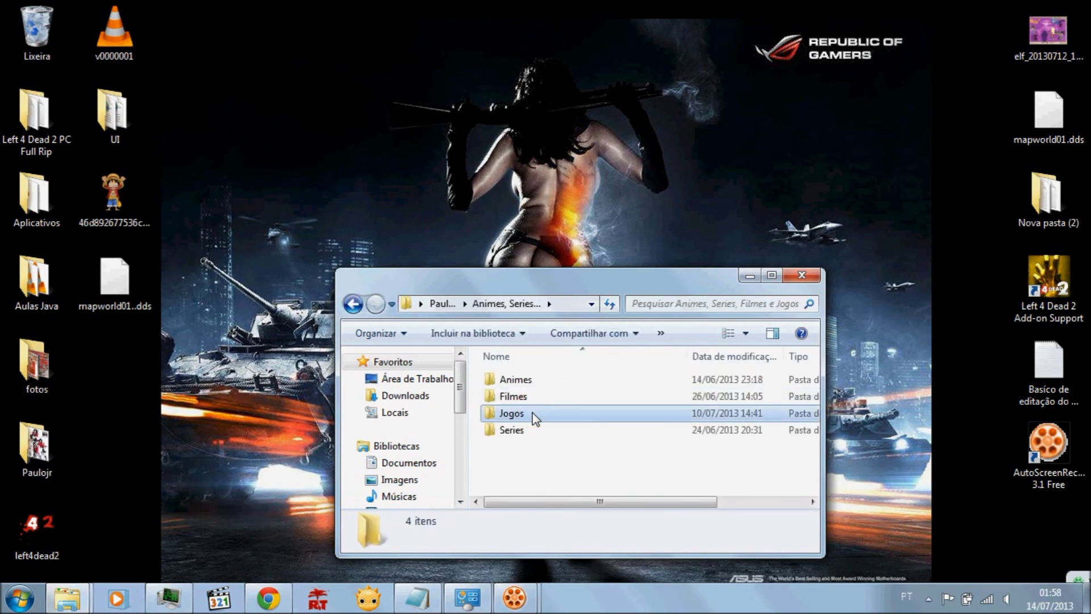
double_click(535, 418)
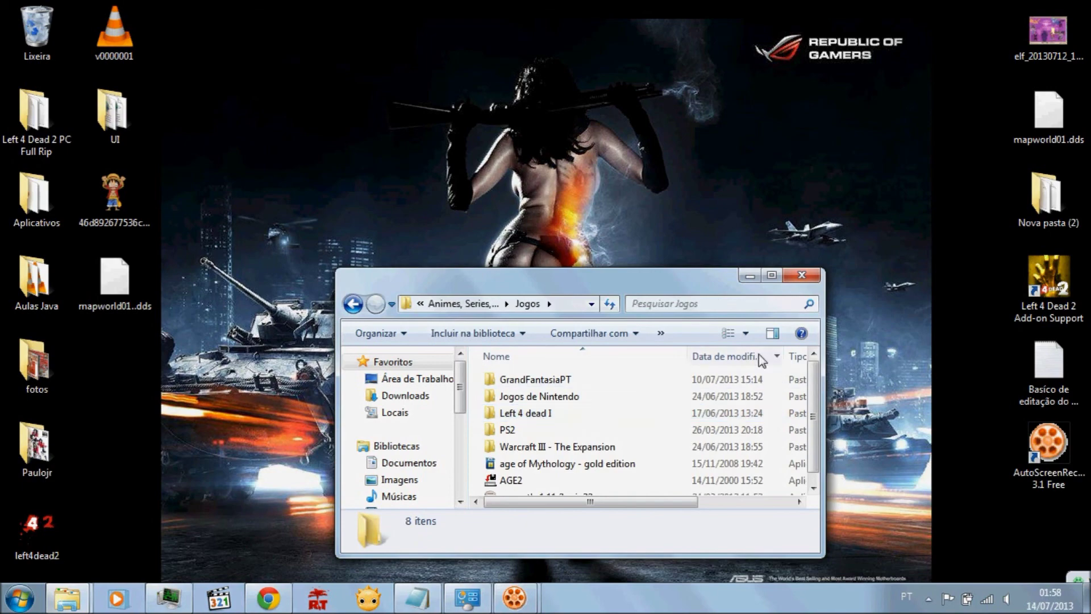
left_click(772, 276)
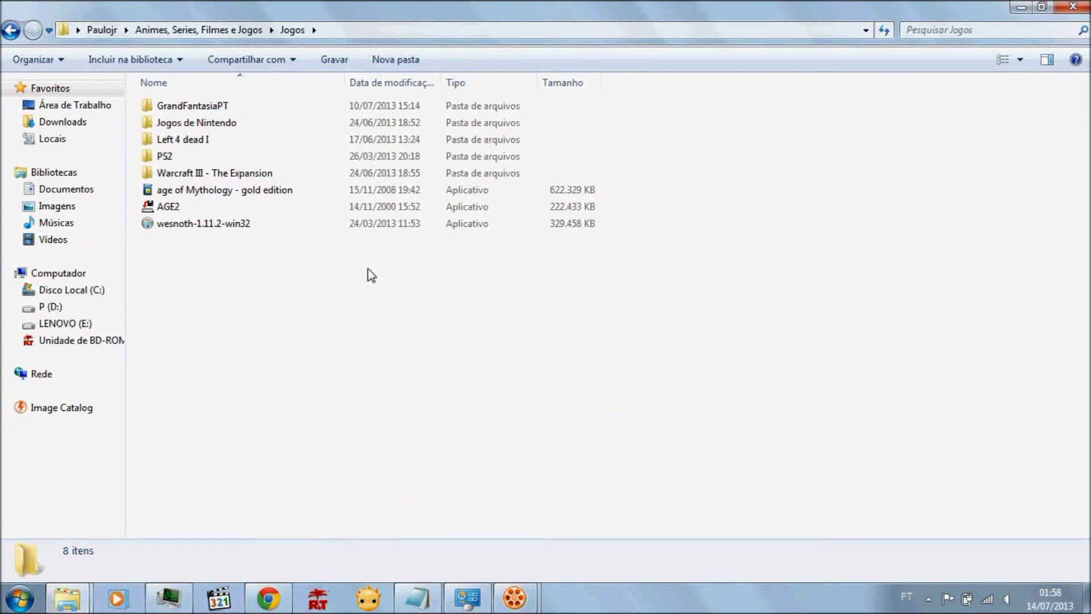
right_click(267, 260)
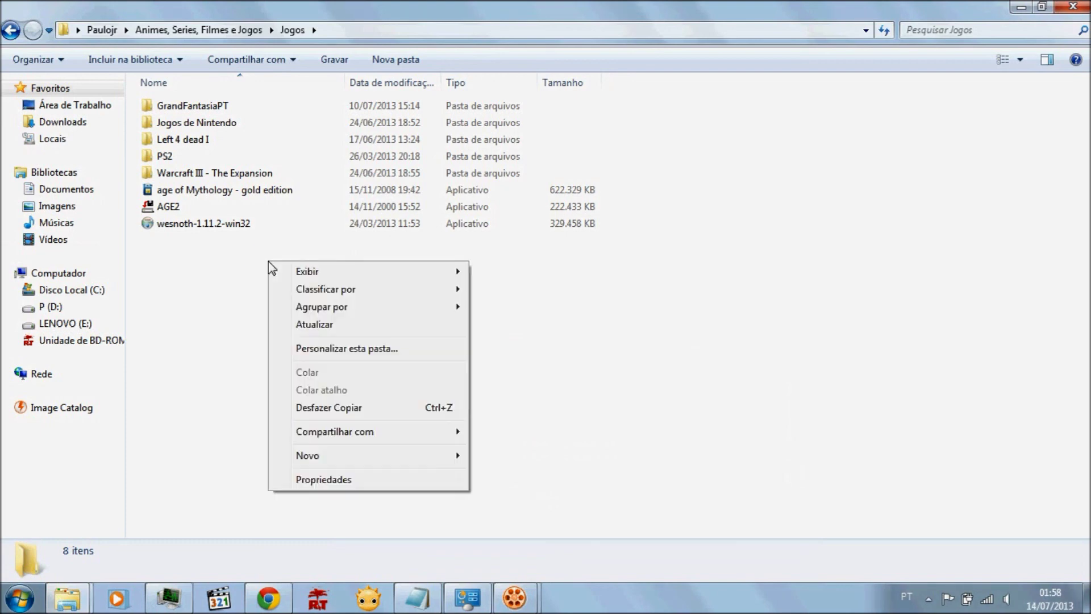
left_click(230, 340)
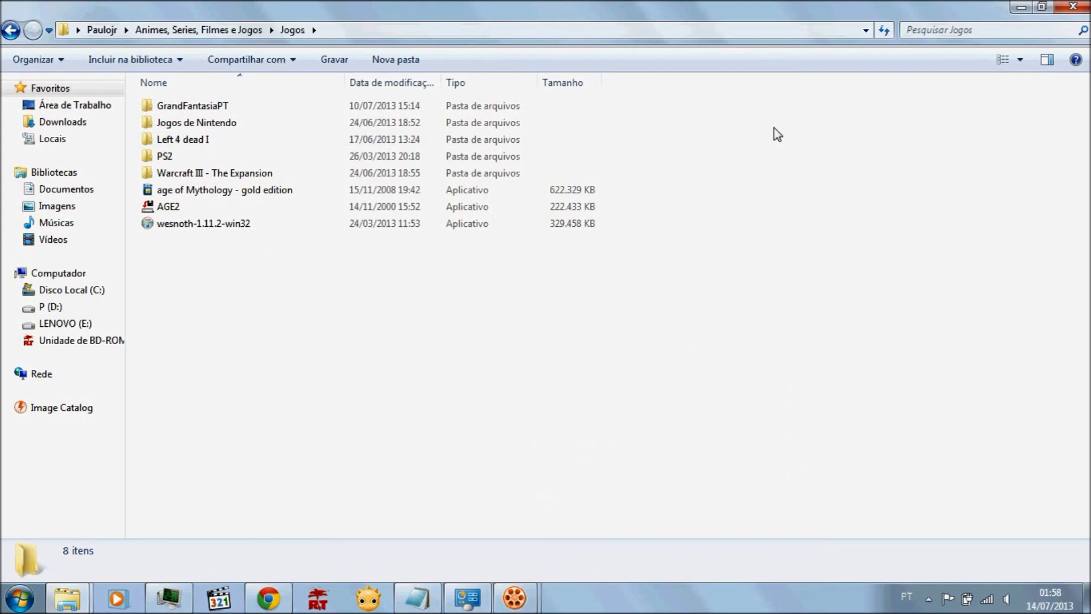
left_click(1041, 6)
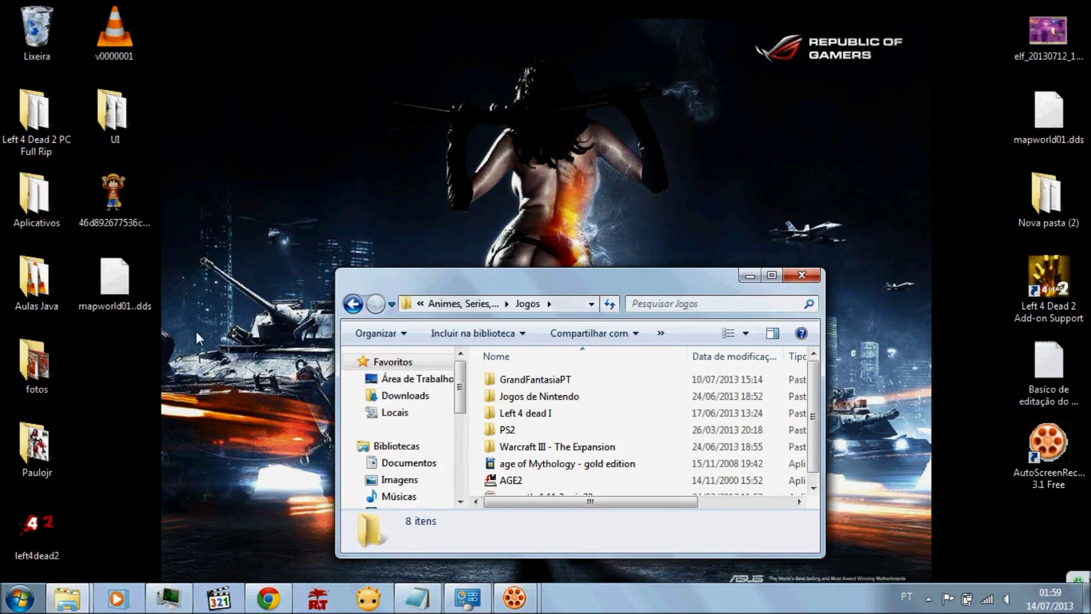
Move mapworld01..dds from the Desktop into the Jogos folder and rename it mapworld01.dds
left_click(82, 271)
left_click_drag(375, 383, 475, 421)
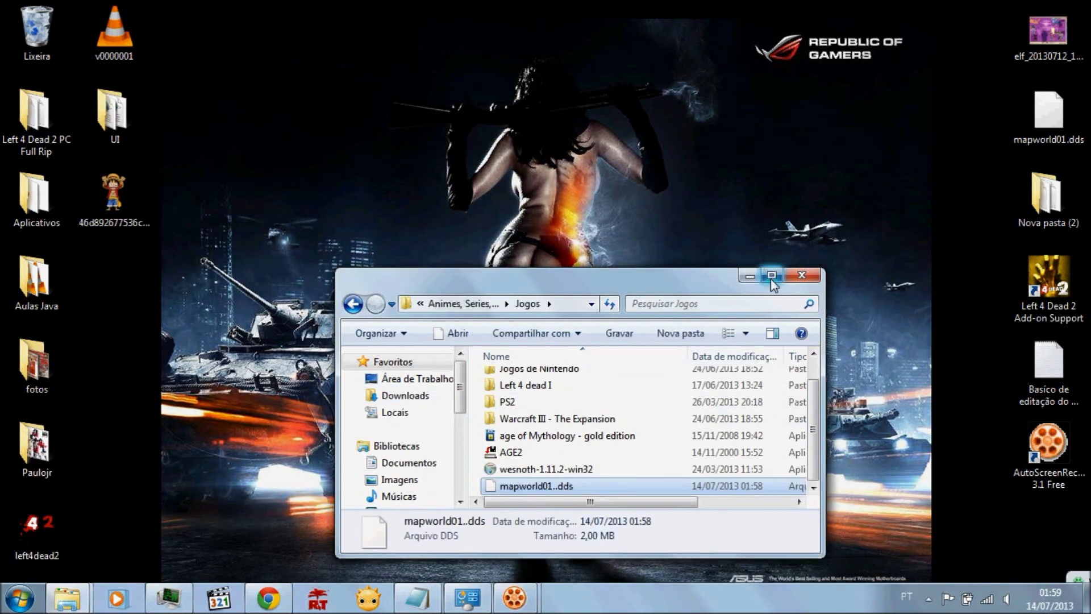
left_click(772, 276)
right_click(235, 243)
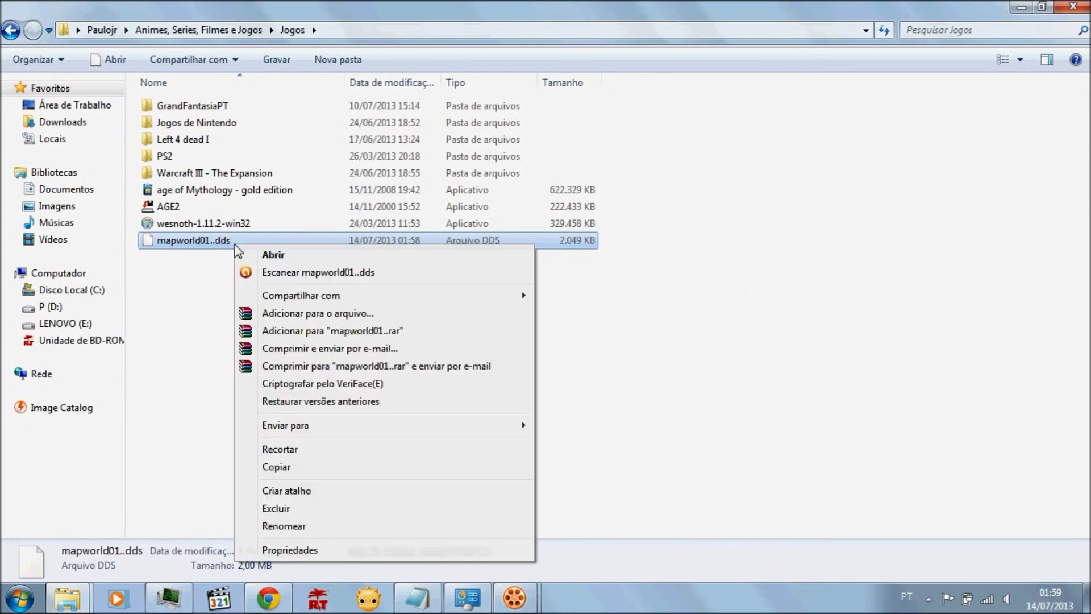
left_click(309, 526)
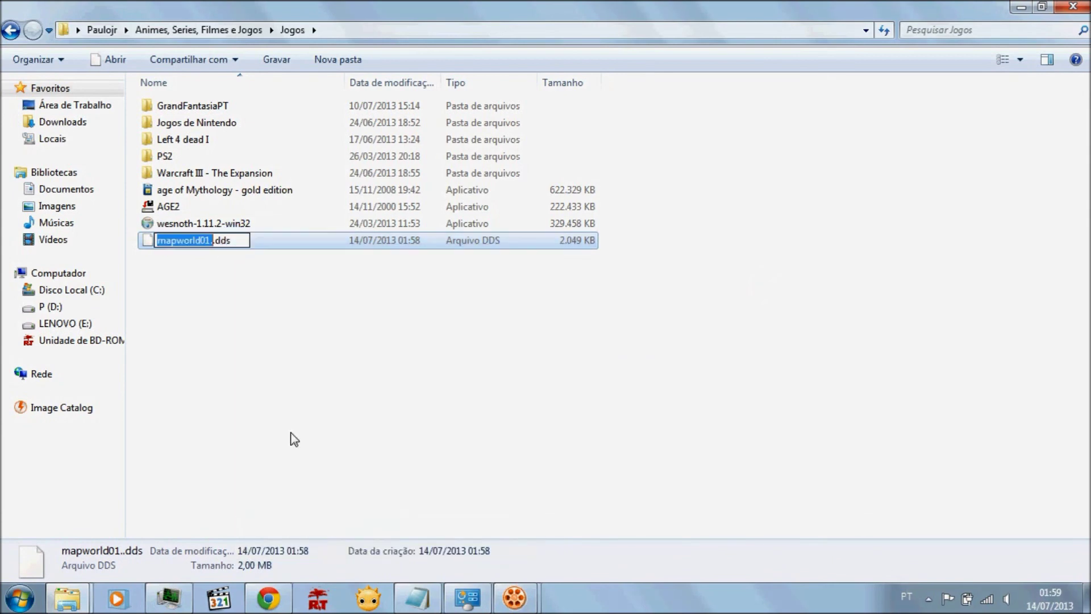
left_click(212, 242)
key("BackSpace")
left_click(242, 310)
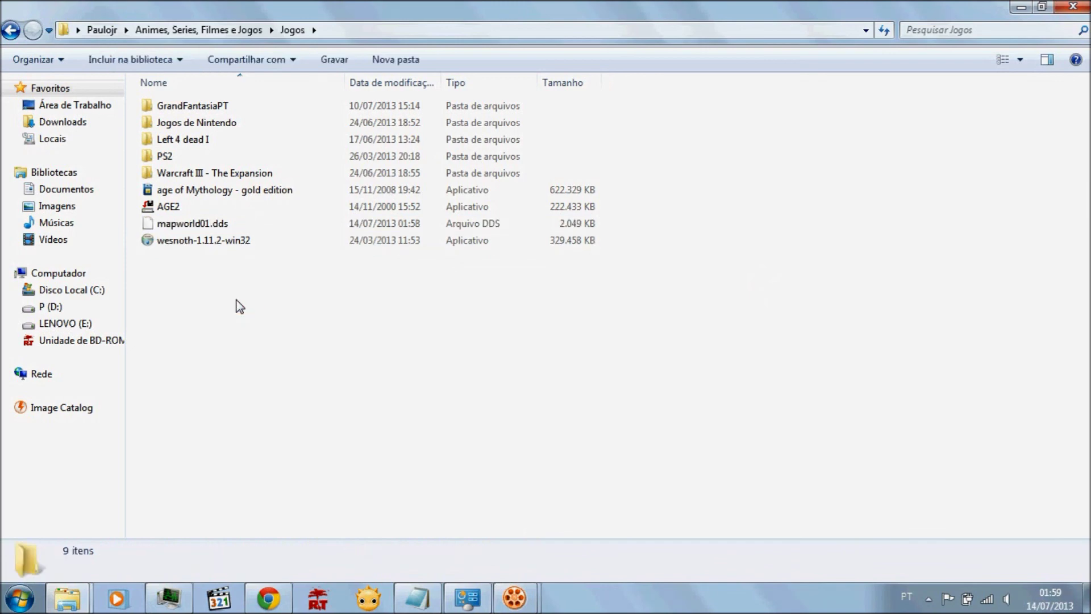
Copy mapworld01.dds into the UI folder of GrandFantasiaPT, replacing the existing file, and minimize the folder window
left_click(186, 224)
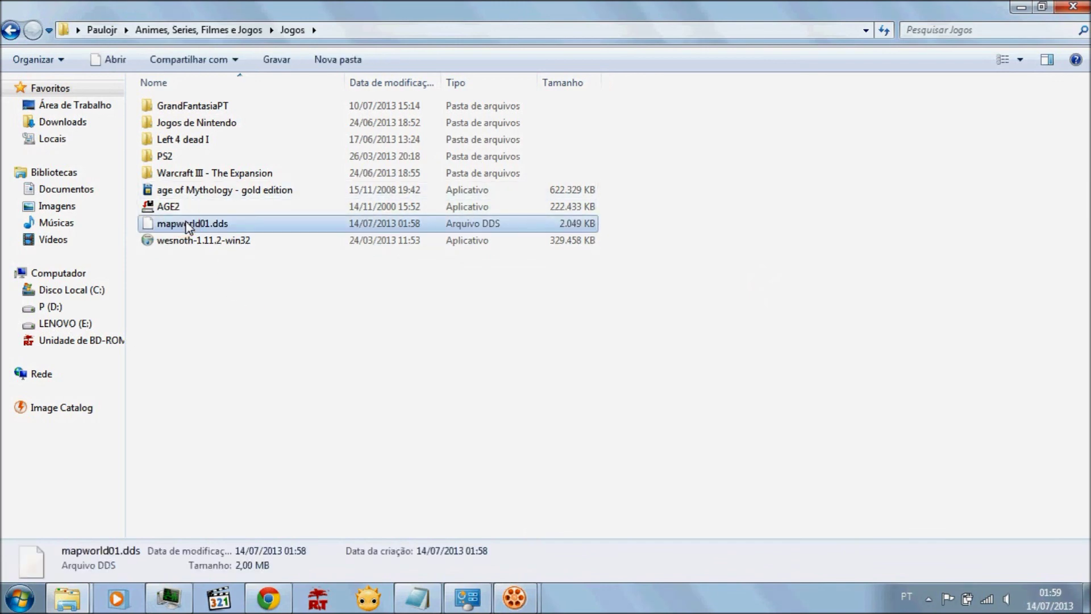
right_click(187, 225)
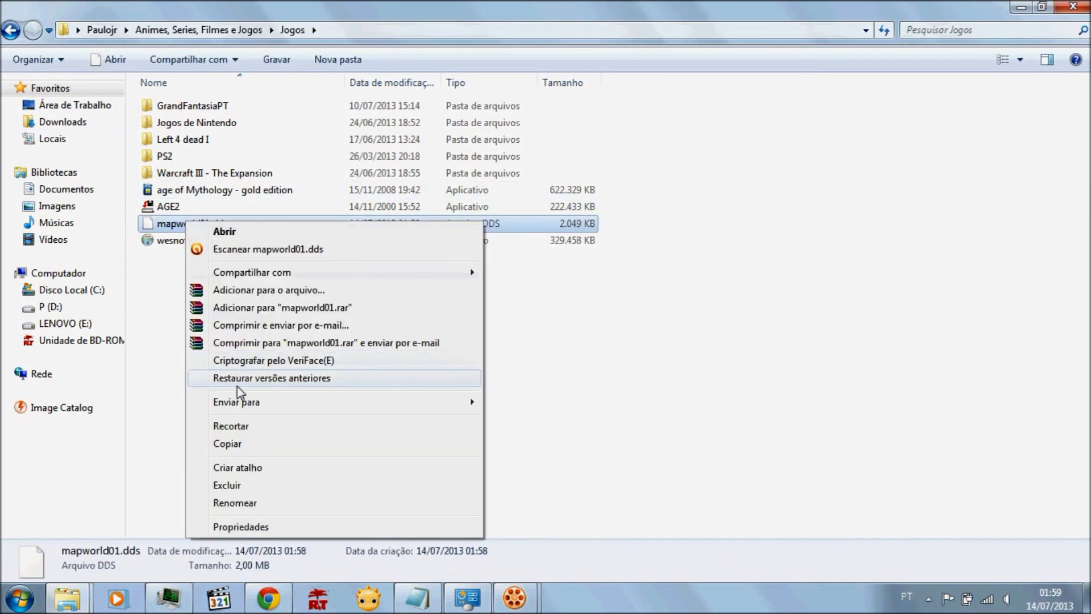
left_click(239, 444)
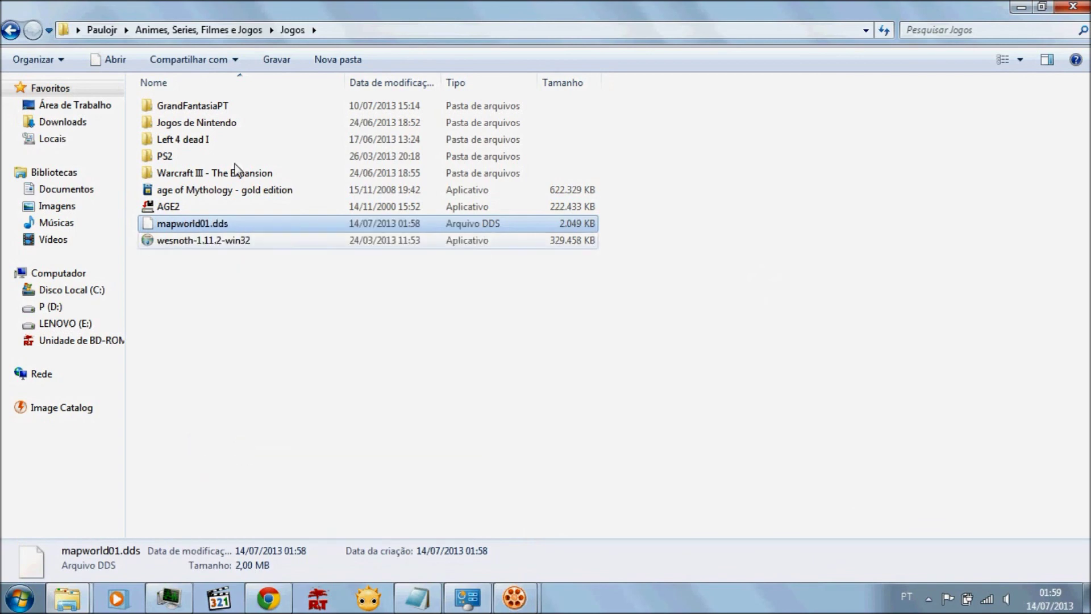
double_click(218, 107)
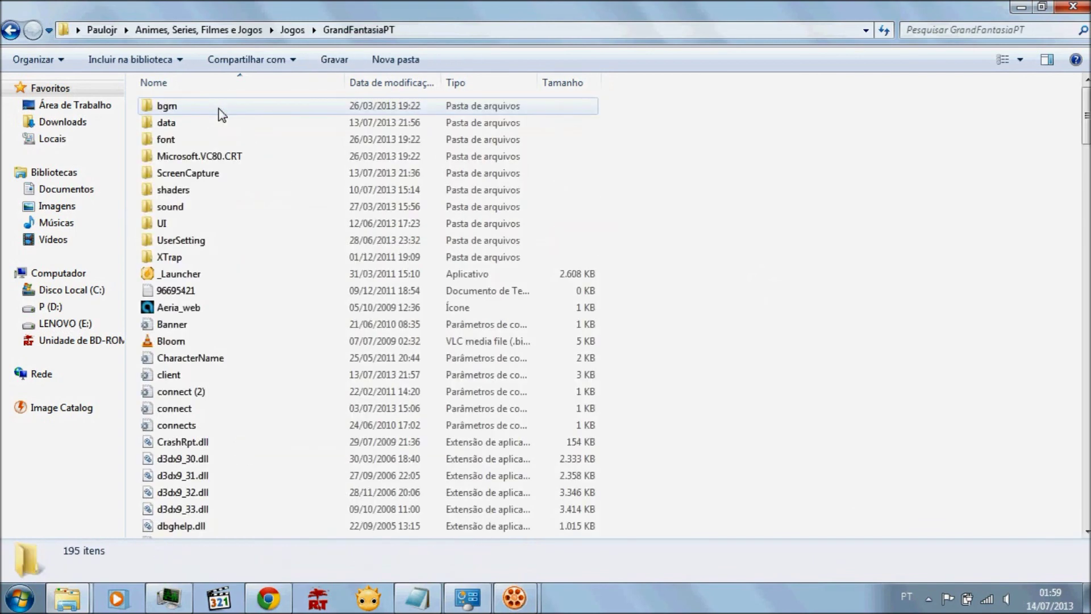
double_click(208, 224)
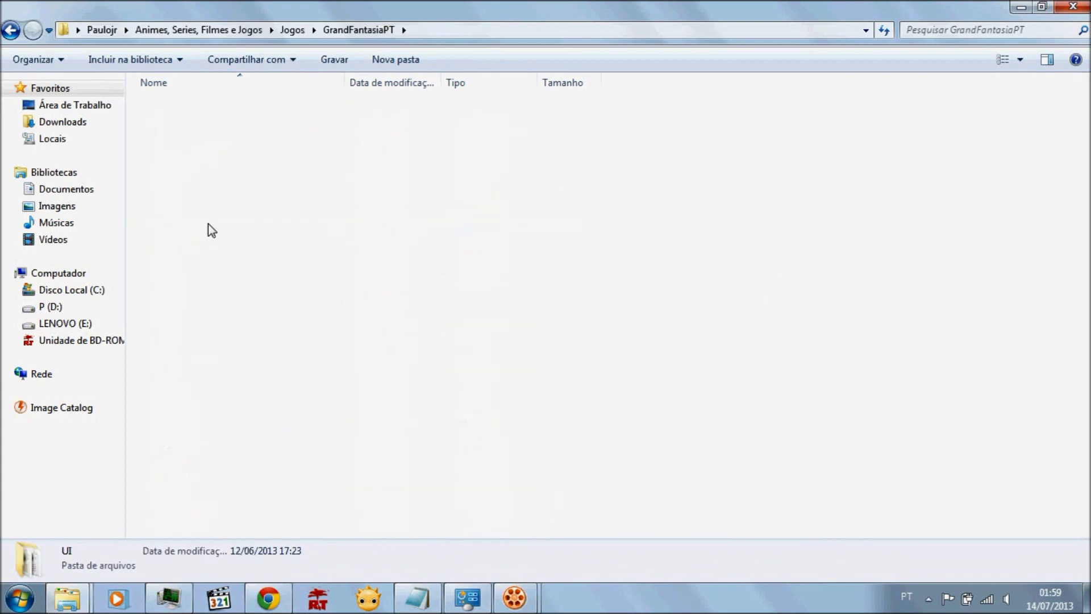
left_click(132, 193)
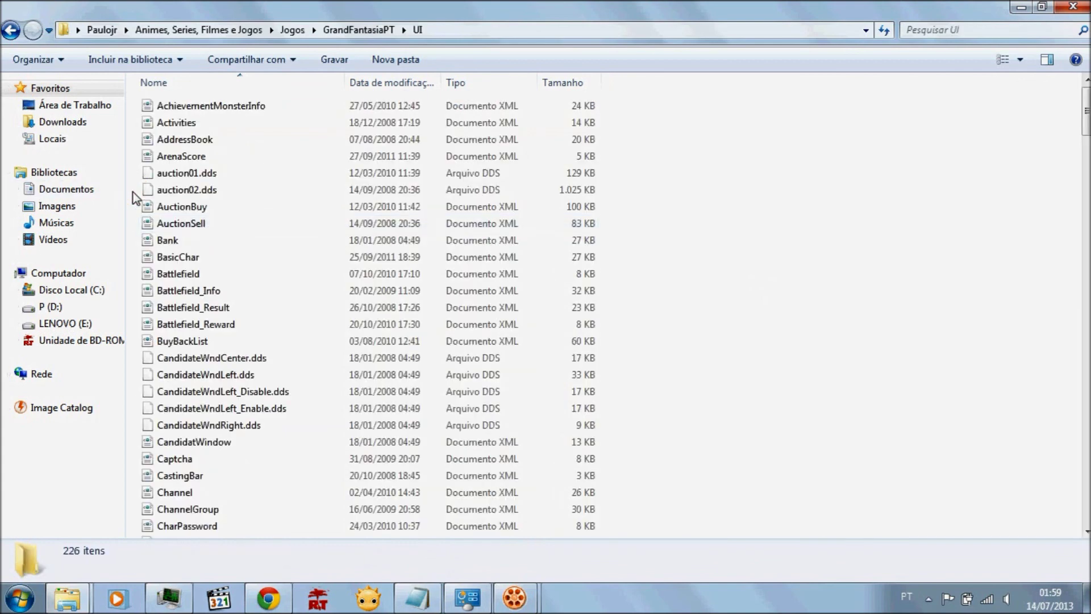
key("ctrl+v")
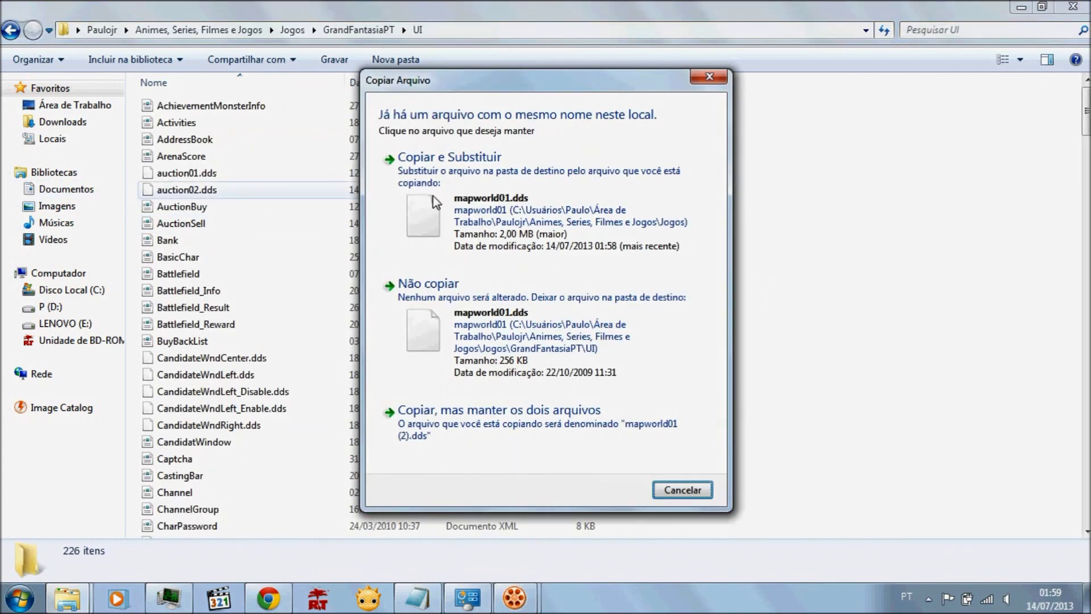
left_click(508, 174)
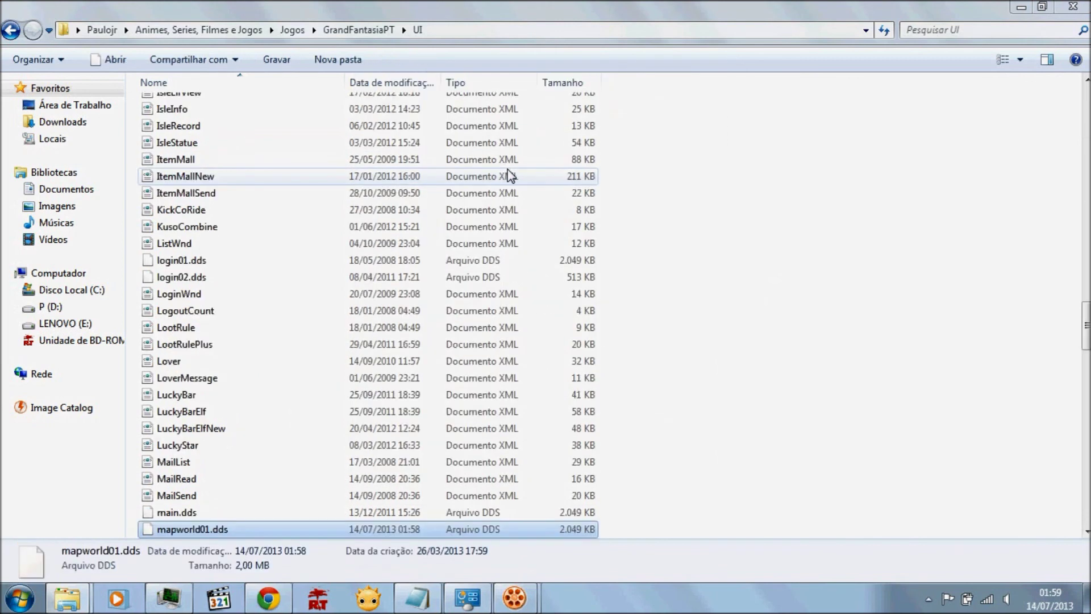
left_click(1021, 6)
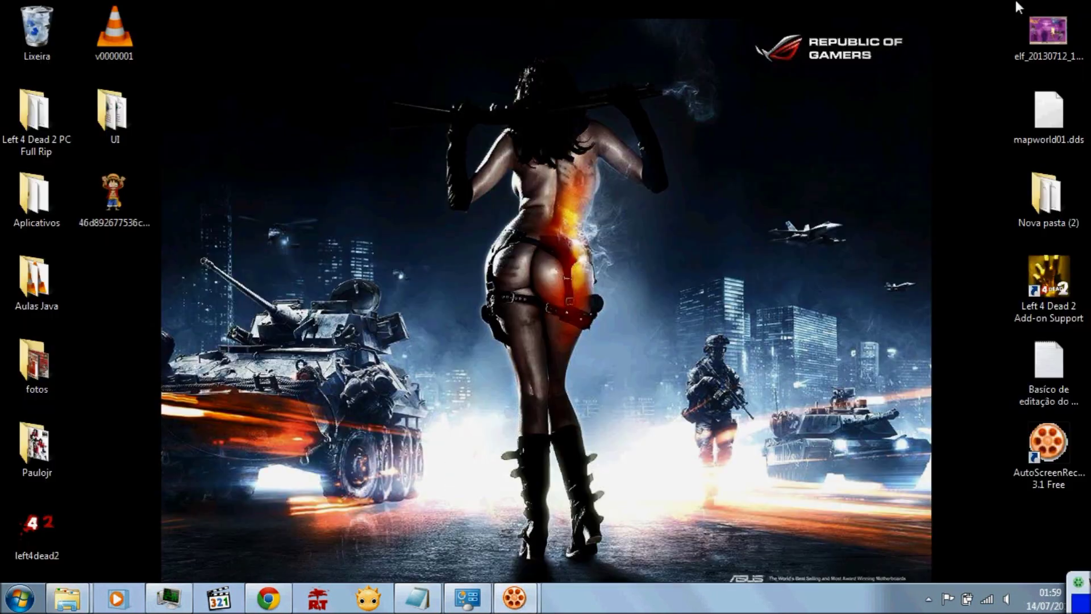